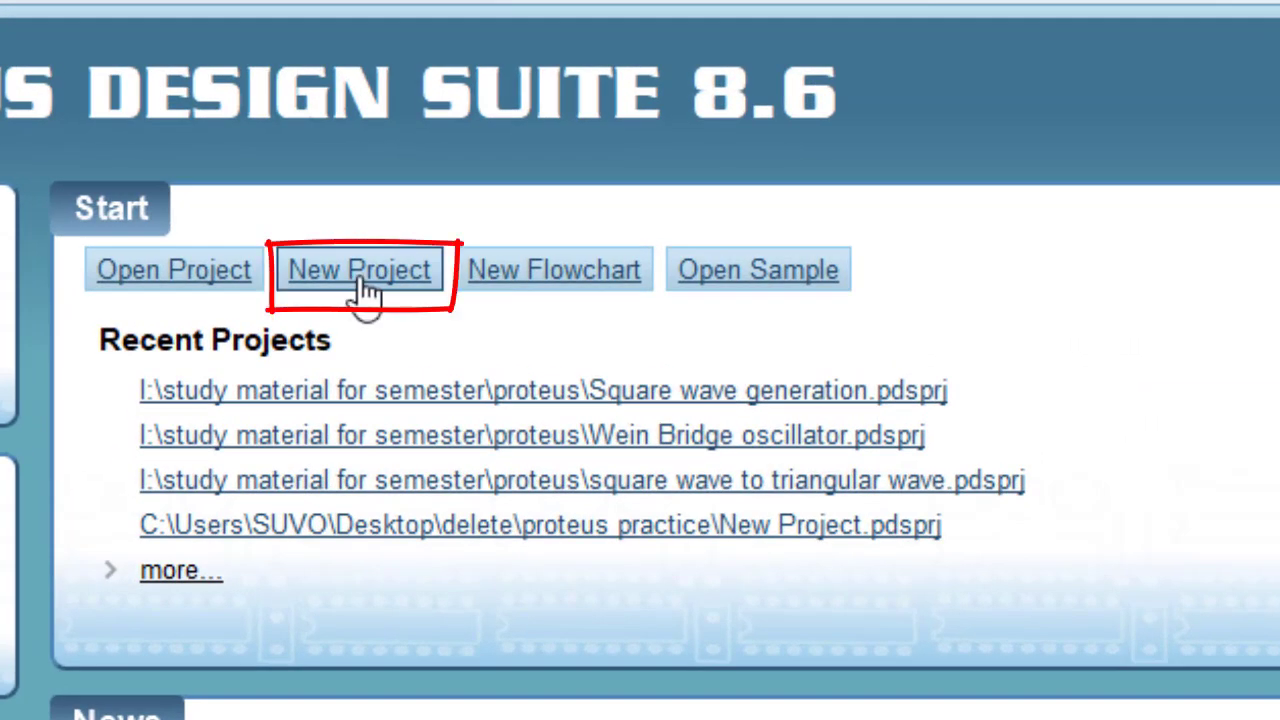
Step: Start a new project named 'Sq wave' located in the Desktop delete folder
left_click(362, 286)
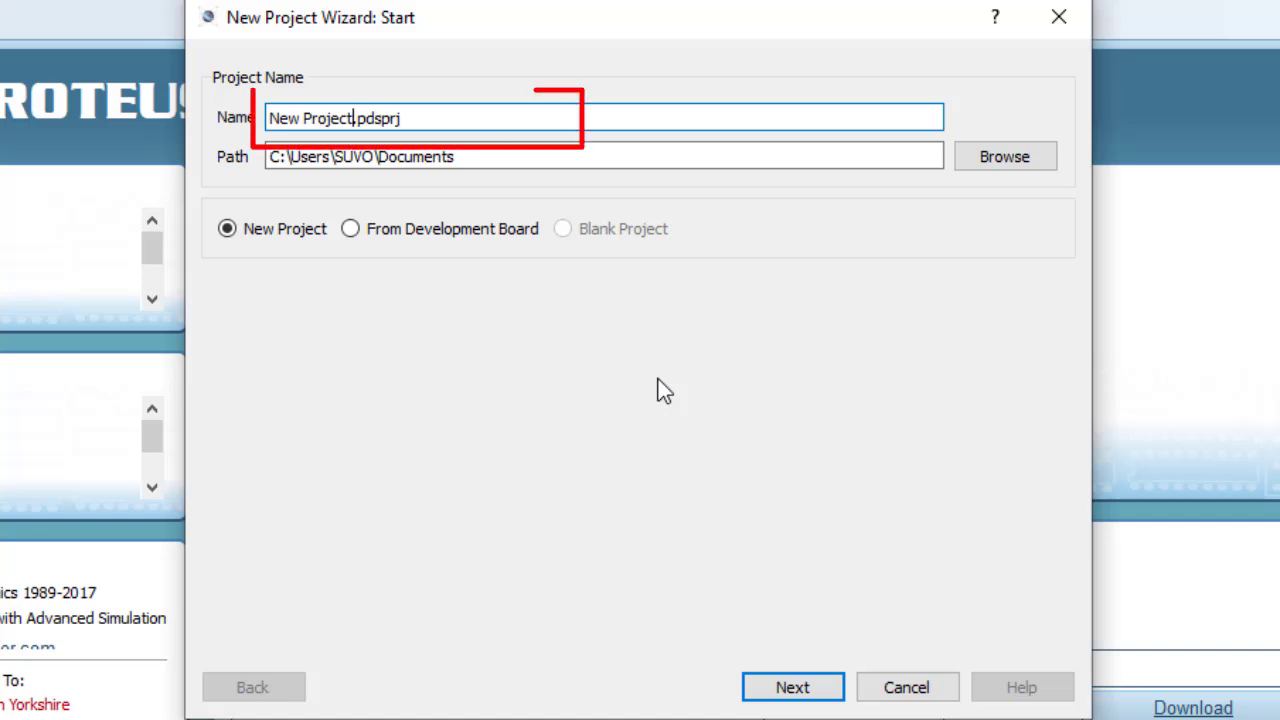
key("BackSpace")
key("BackSpace")
key("BackSpace")
key("BackSpace")
key("BackSpace")
key("BackSpace")
key("BackSpace")
key("BackSpace")
key("BackSpace")
key("BackSpace")
key("BackSpace")
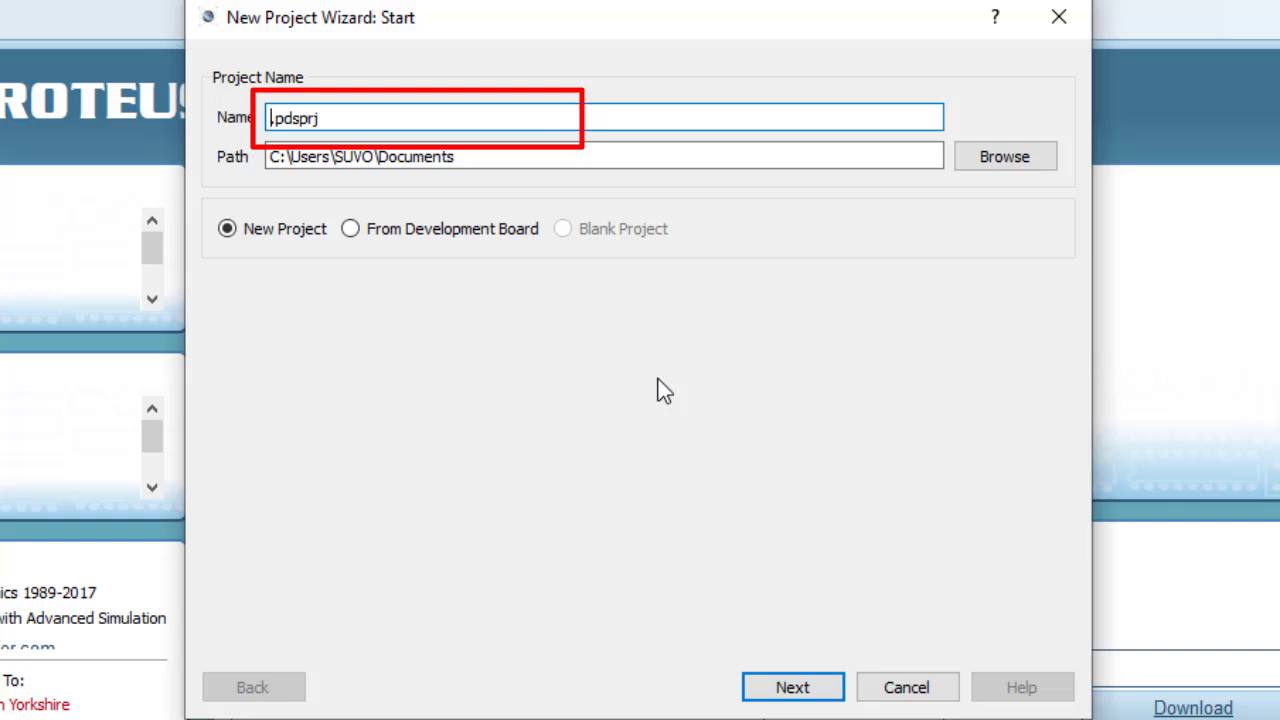
type("Sq wave")
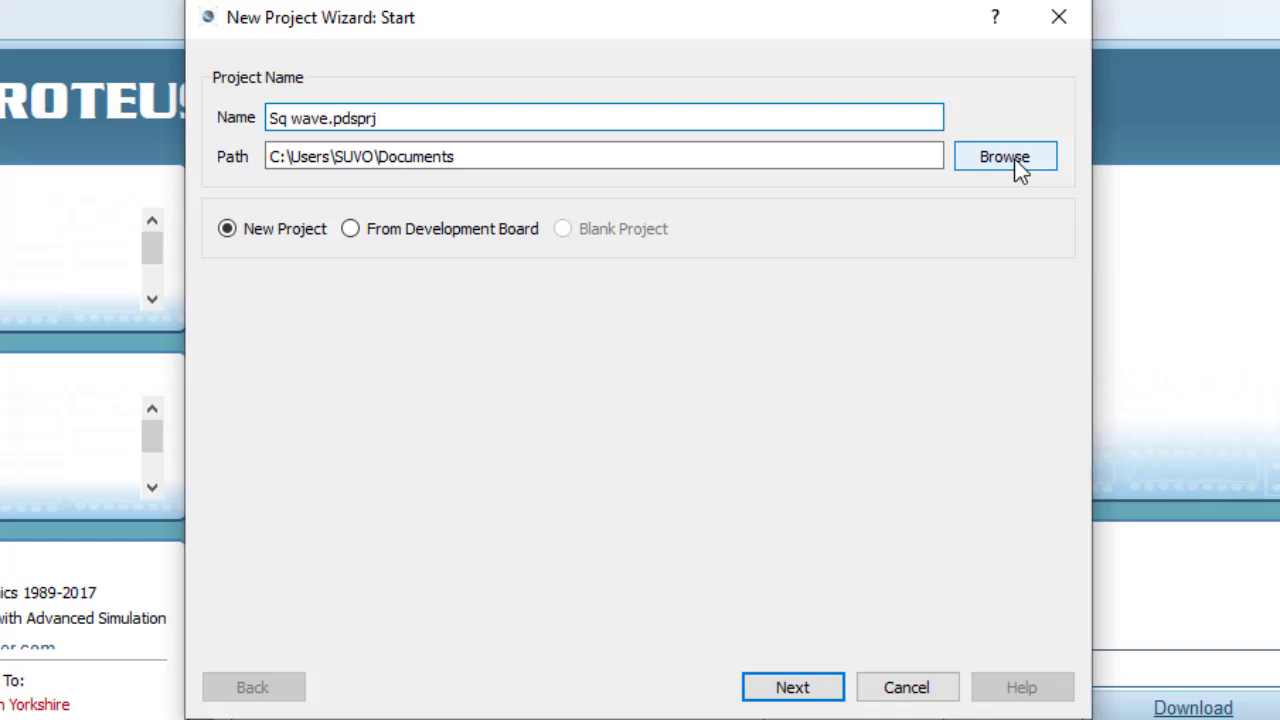
left_click(1013, 159)
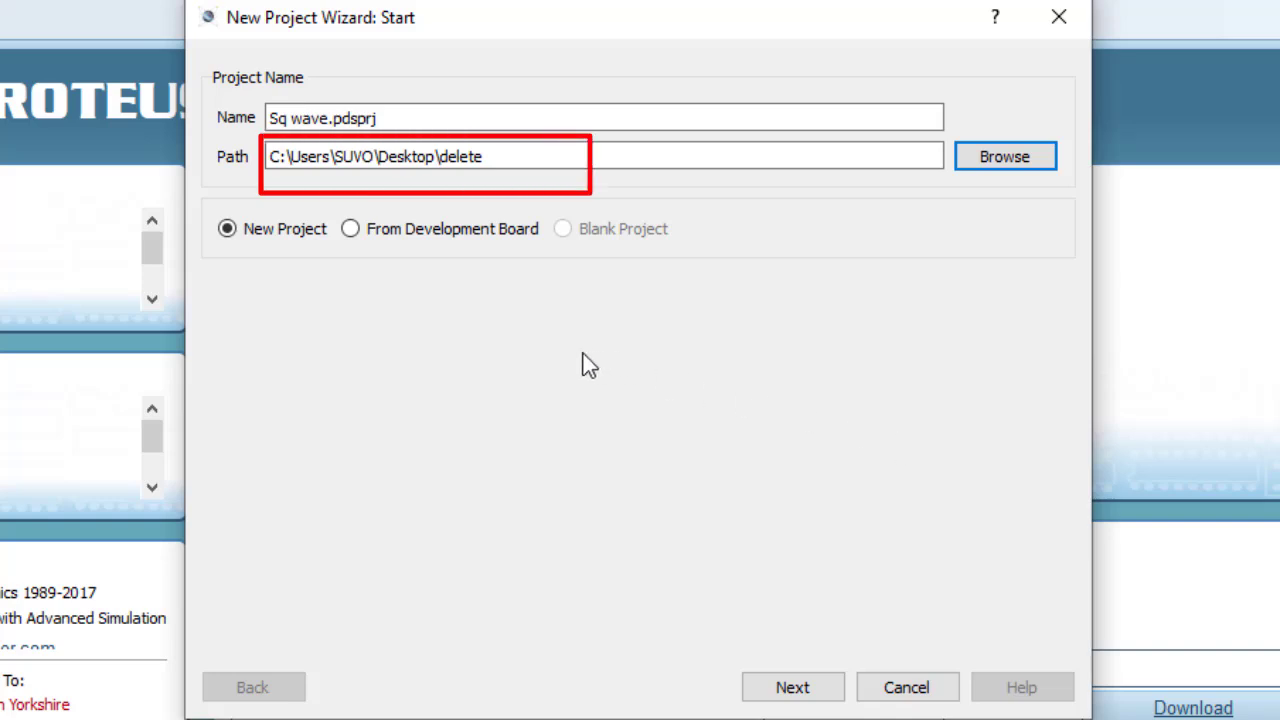
Step: Keep the DEFAULT schematic template, skip PCB layout and firmware, and finish the project
left_click(795, 690)
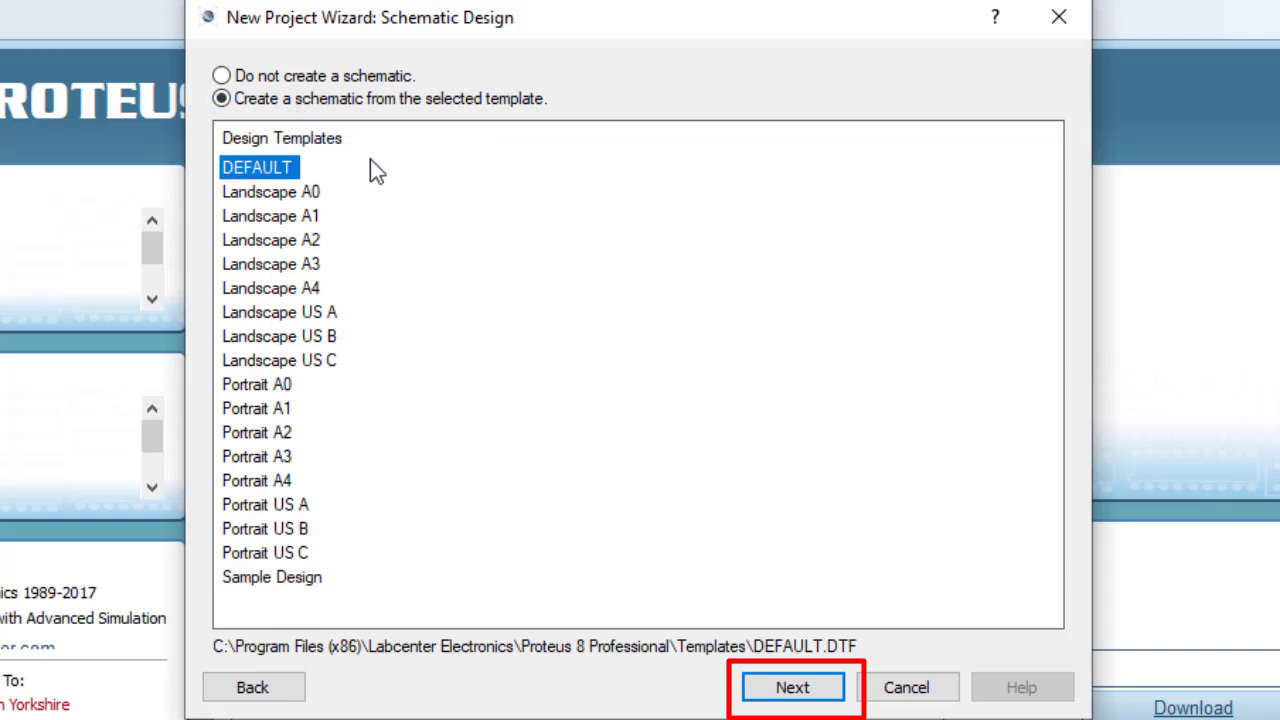
left_click(805, 702)
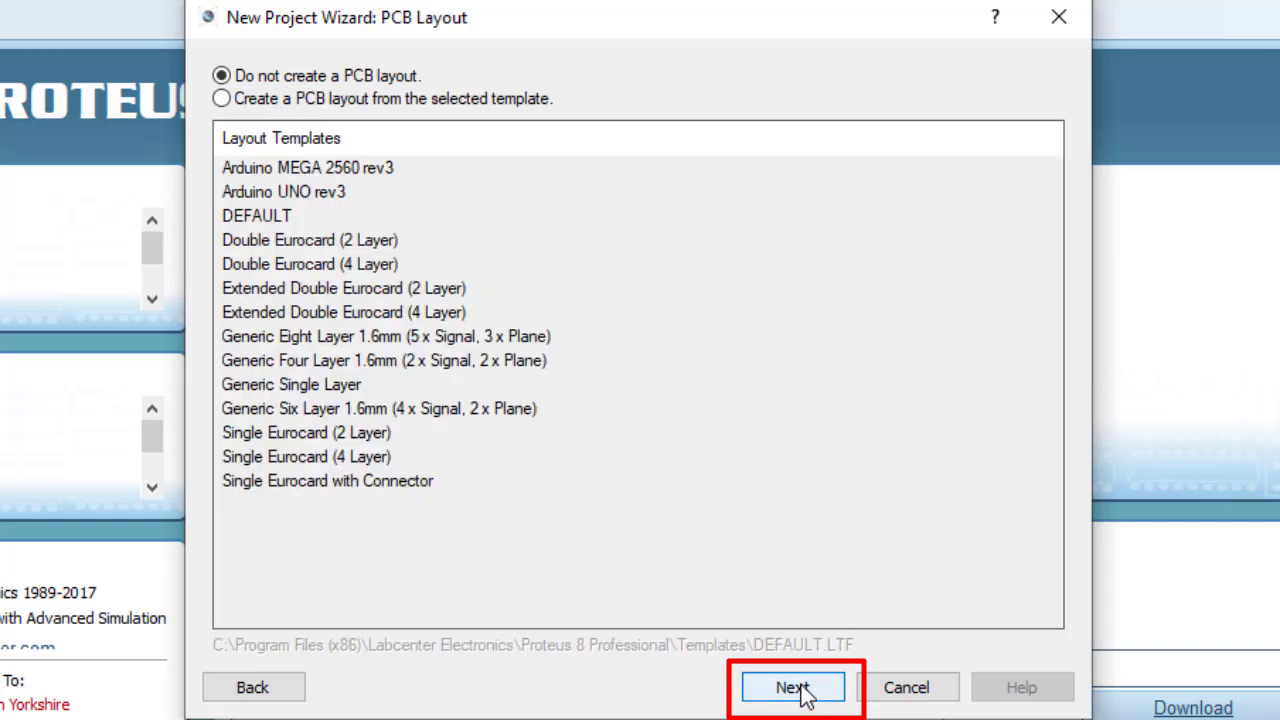
left_click(805, 697)
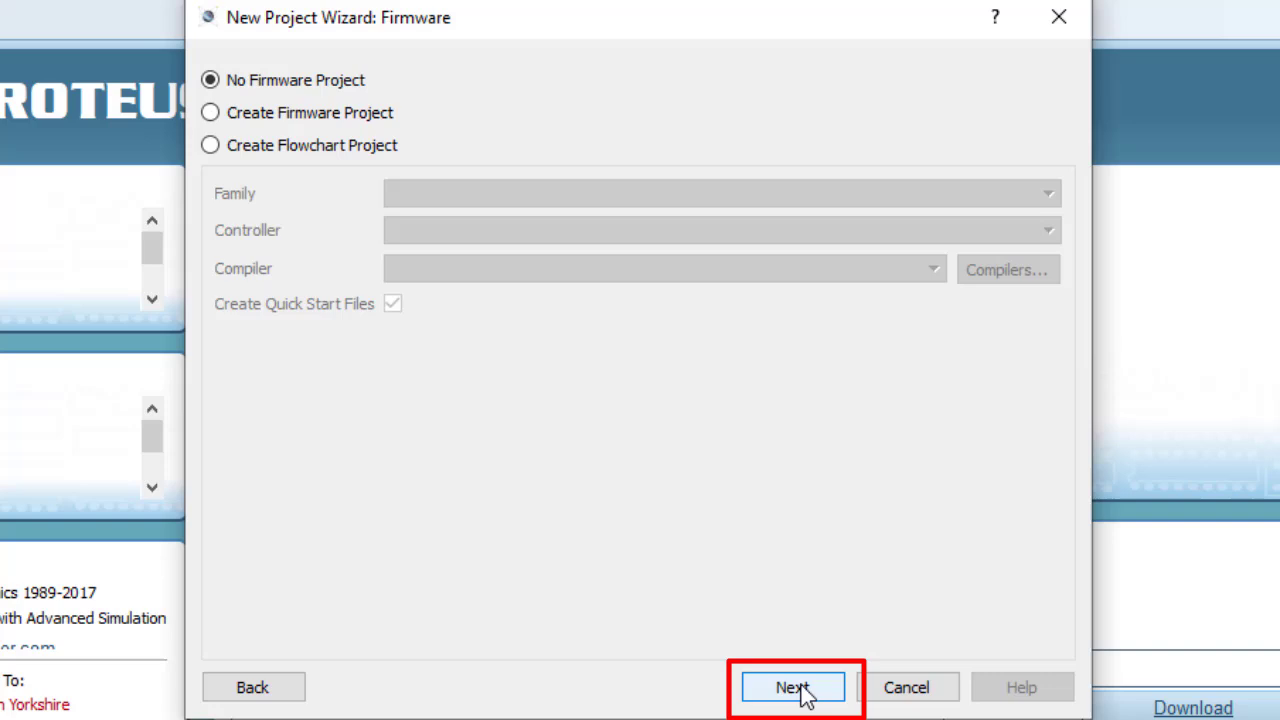
left_click(805, 698)
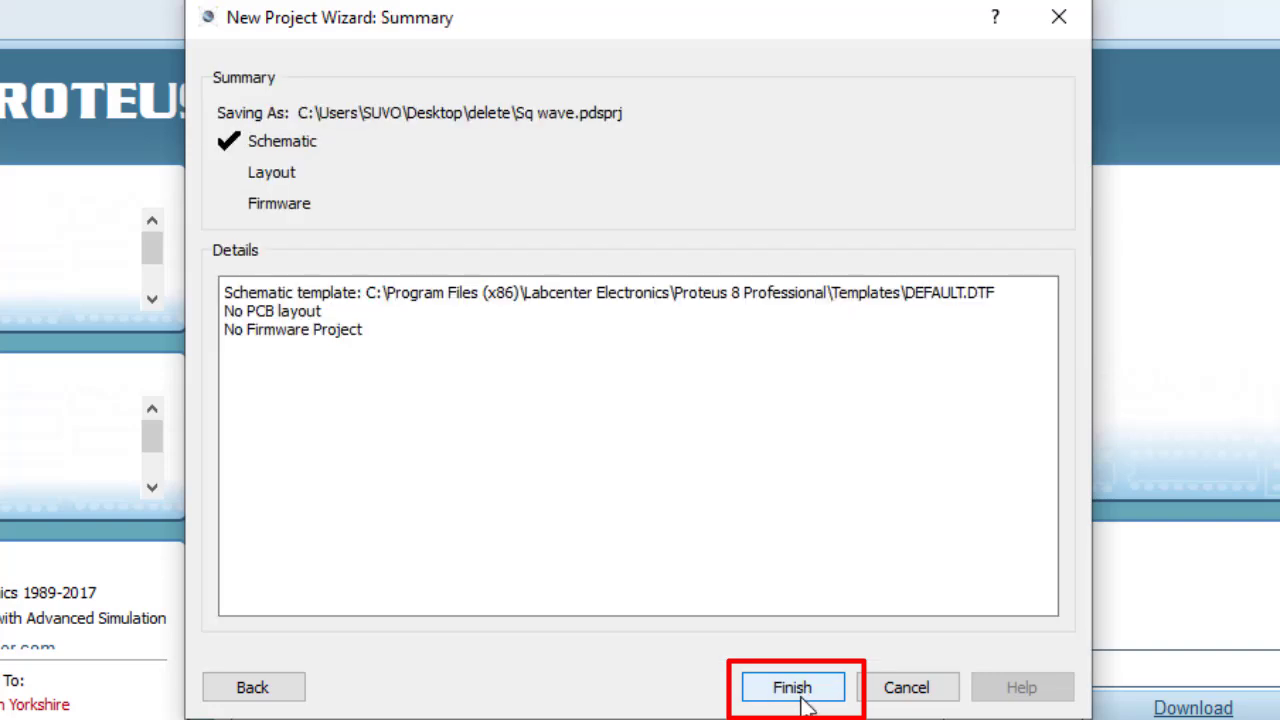
left_click(793, 688)
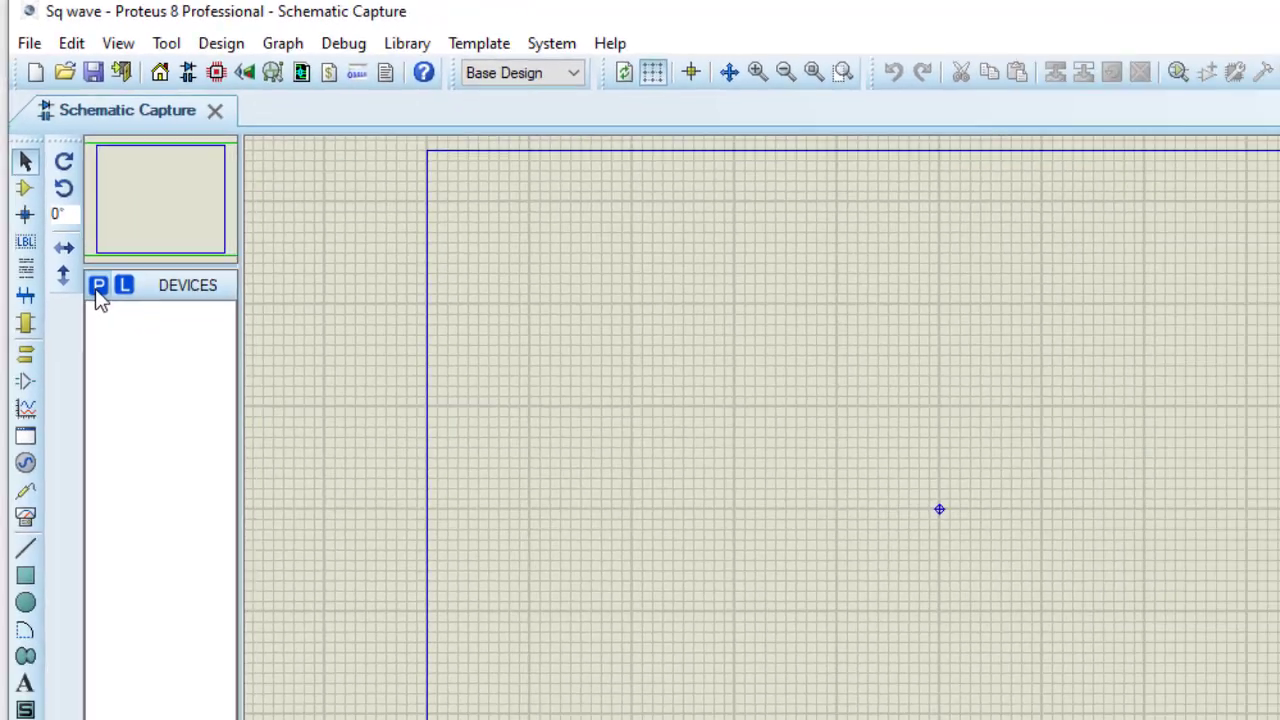
Step: Search Pick Devices for 741 and add the 741 op-amp
left_click(133, 389)
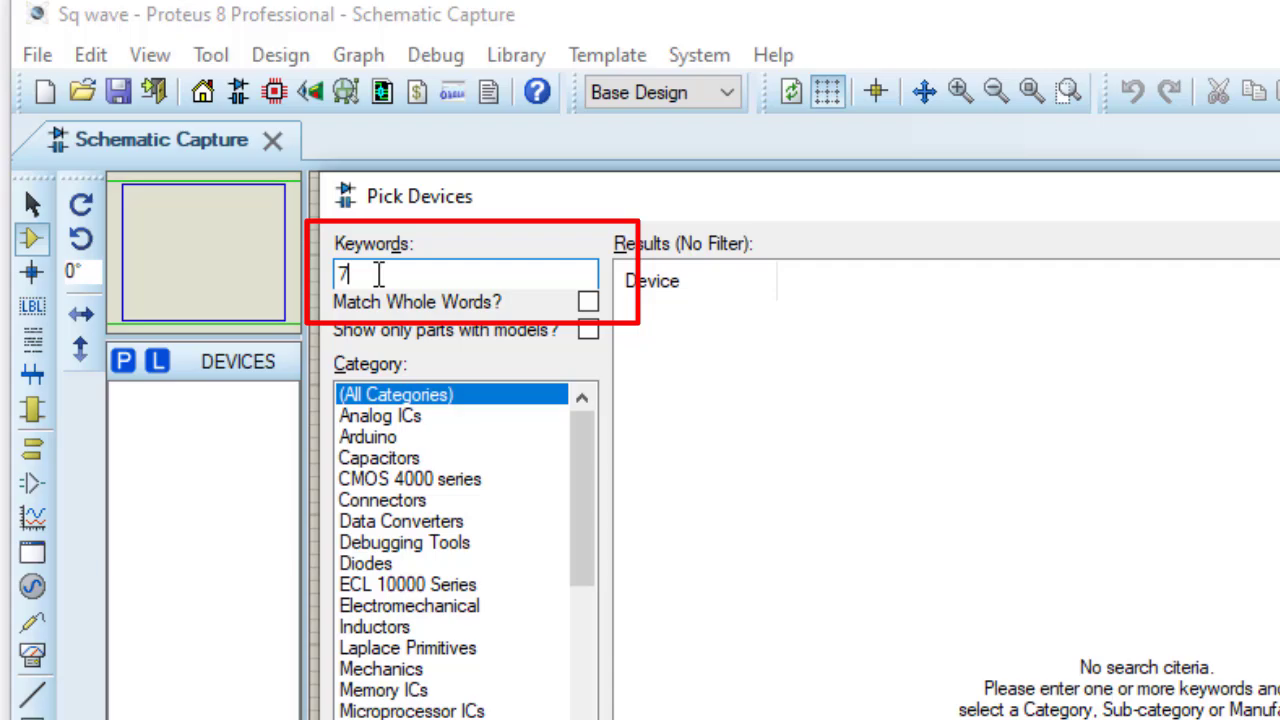
type("41")
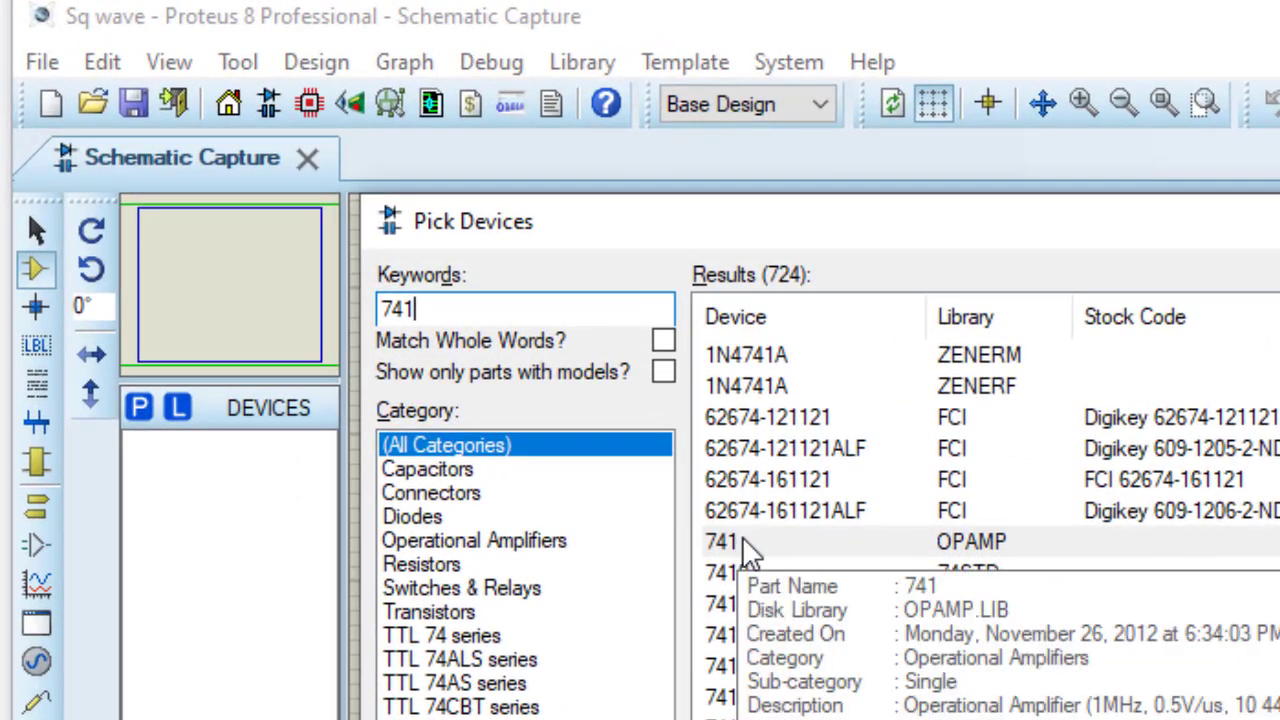
double_click(748, 548)
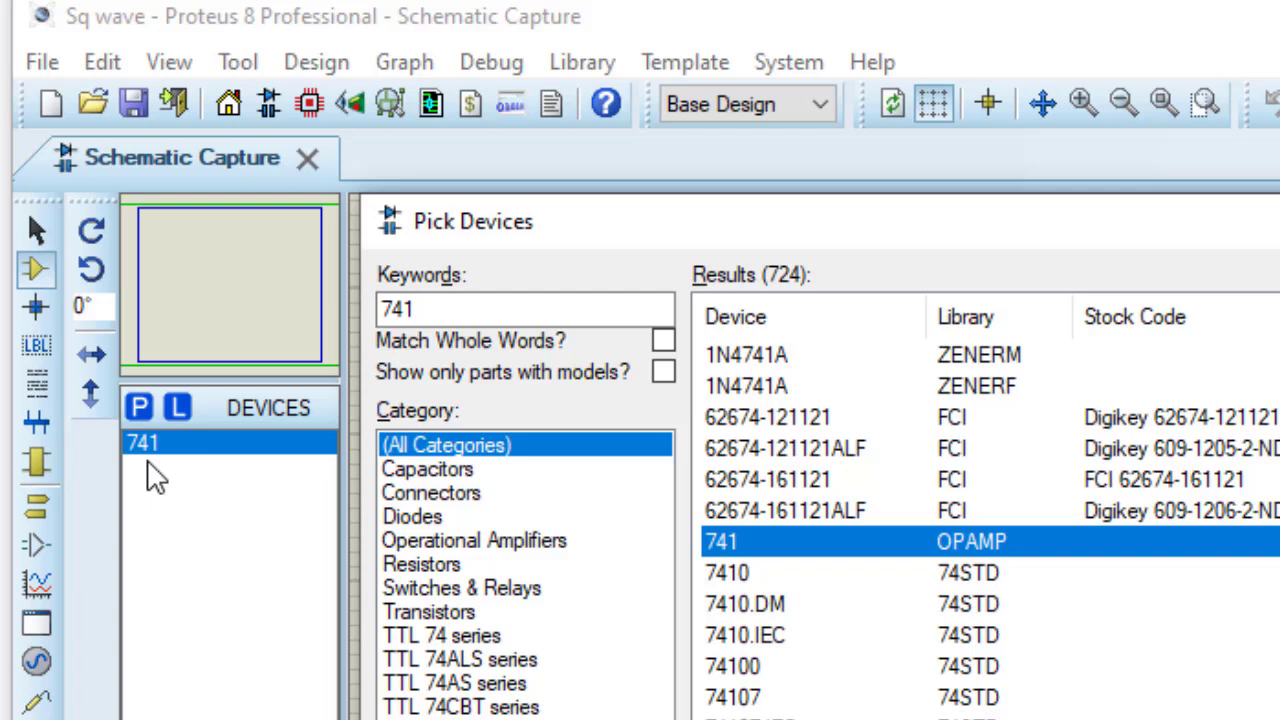
Step: Search for 'res' and add the generic RES resistor to the device list
left_click(458, 305)
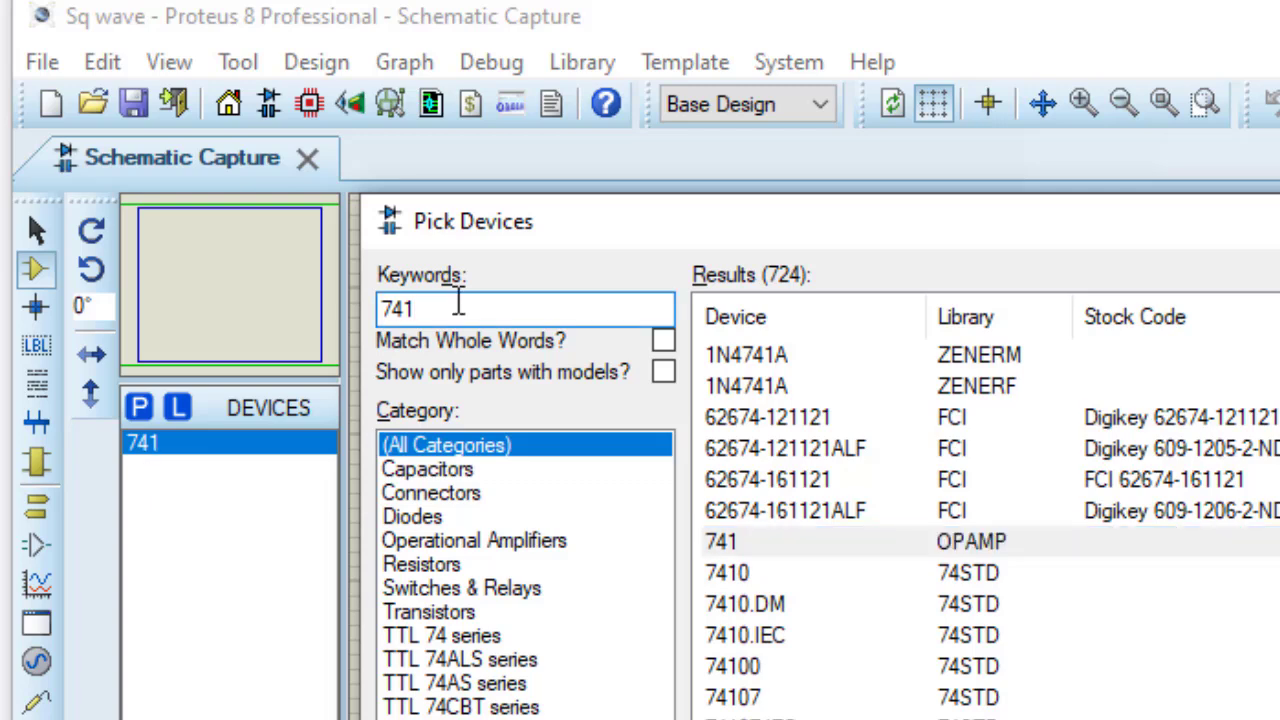
key("BackSpace")
key("BackSpace")
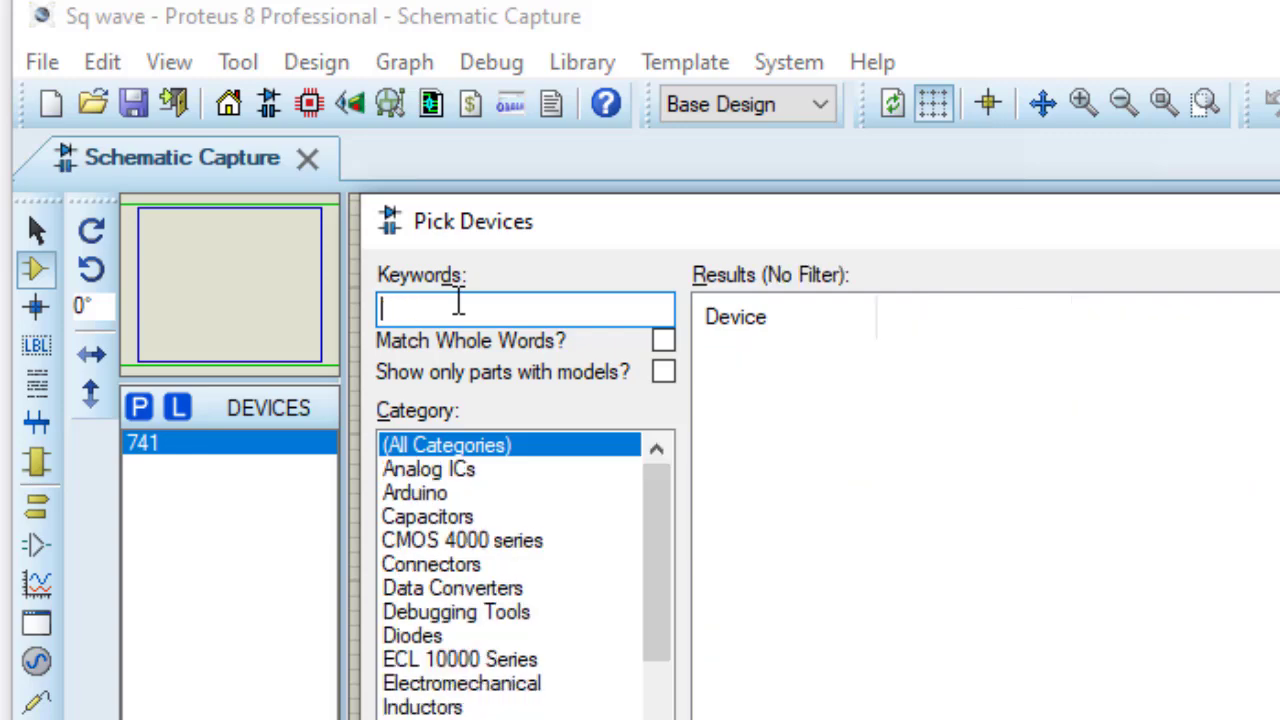
type("res")
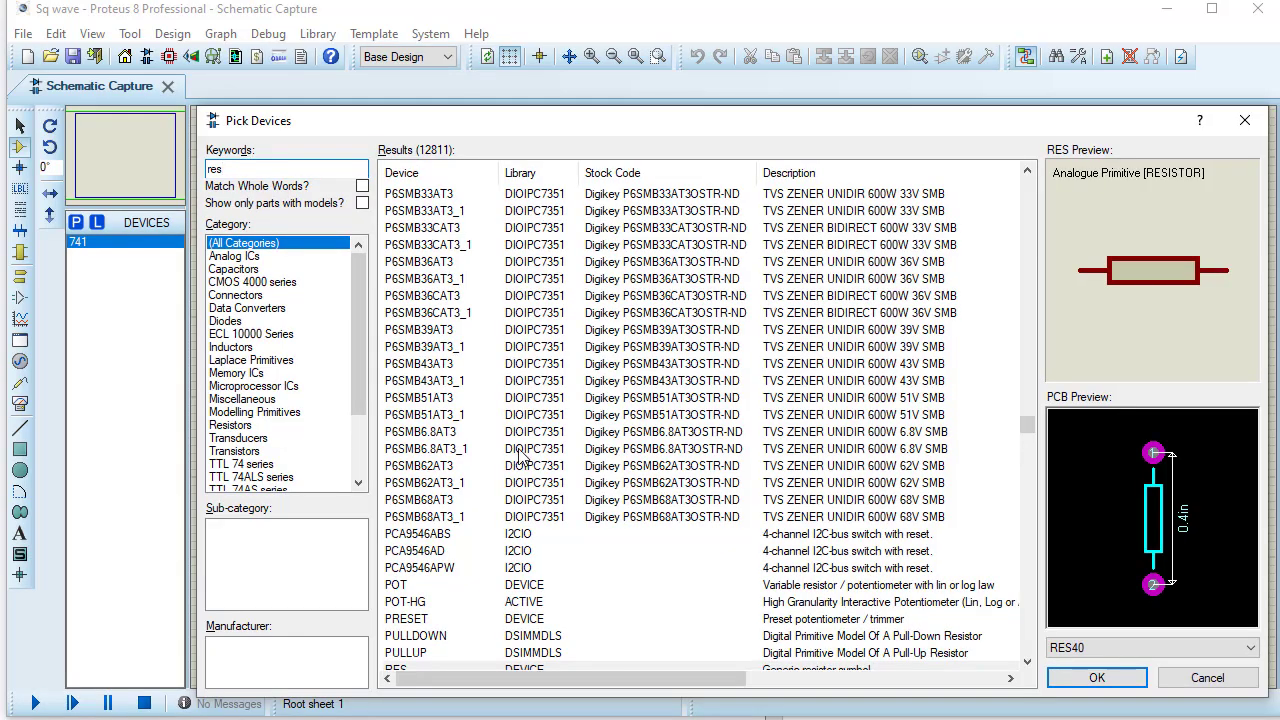
scroll(521, 456, "down", 6)
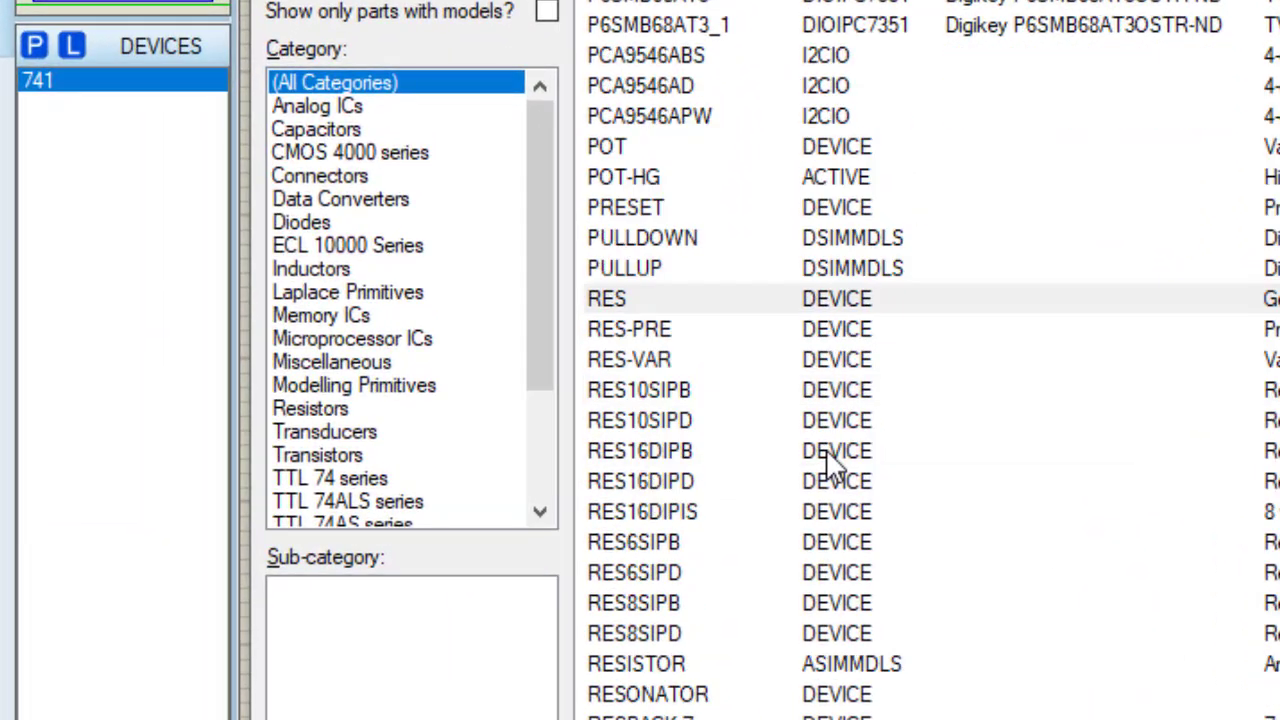
scroll(826, 449, "down", 1)
mouse_move(617, 212)
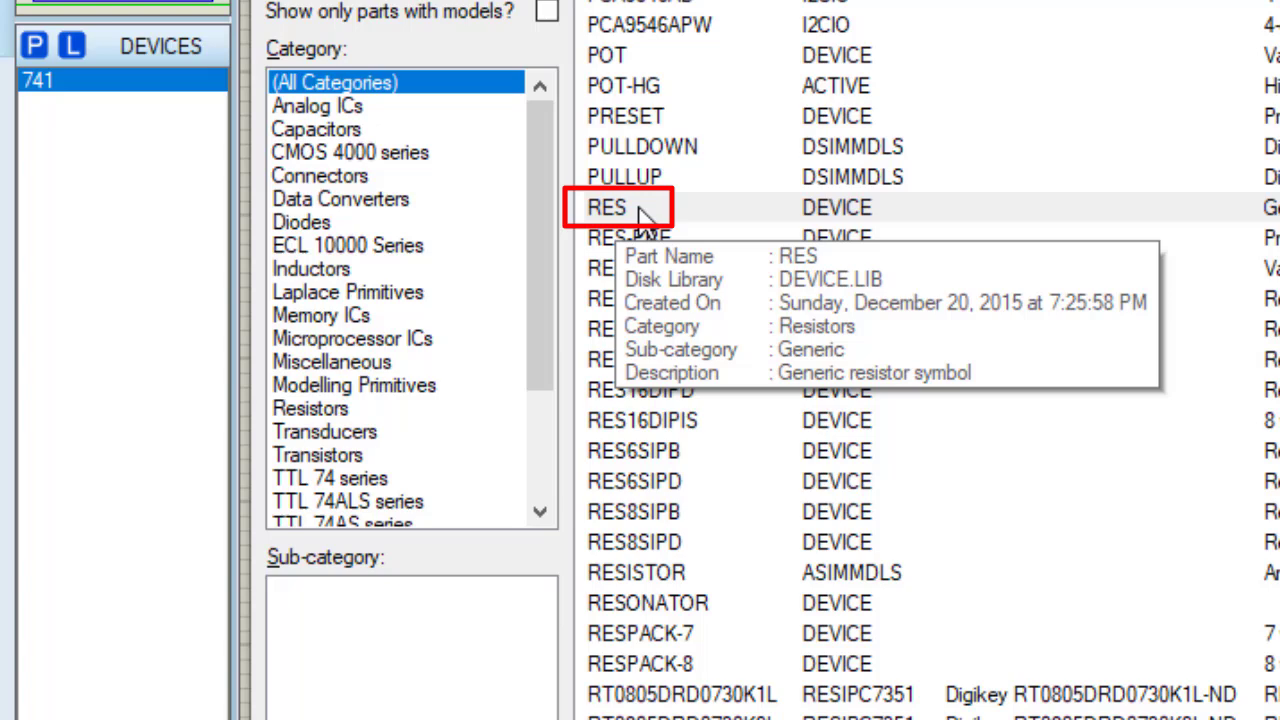
double_click(641, 215)
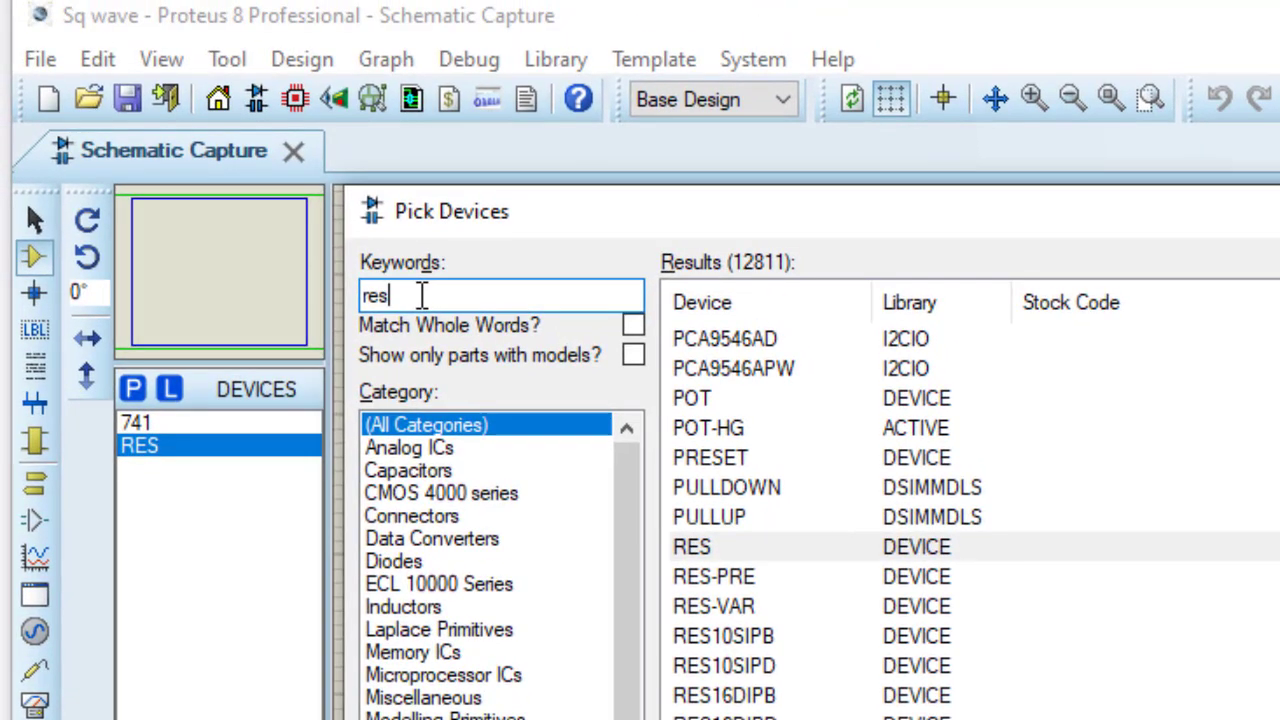
Step: Search for 'cap' and add the CAP capacitor to the device list
key("BackSpace")
key("BackSpace")
key("BackSpace")
type("cap")
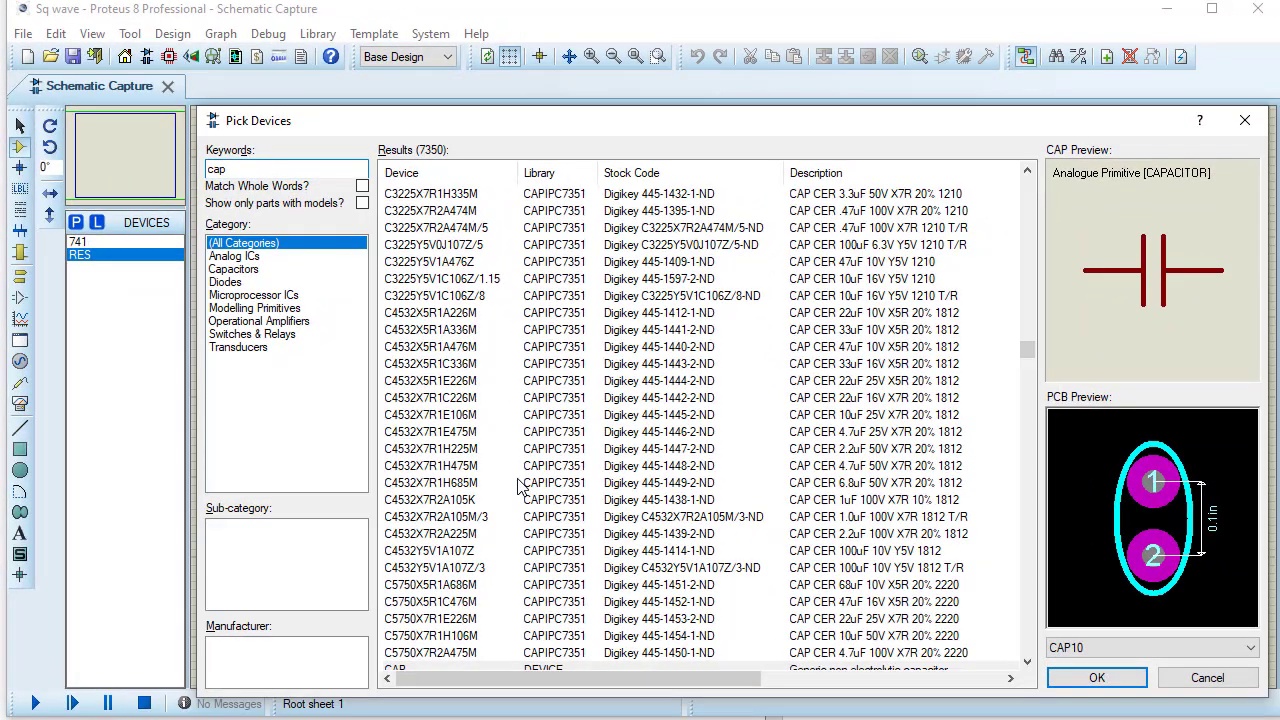
scroll(519, 485, "down", 4)
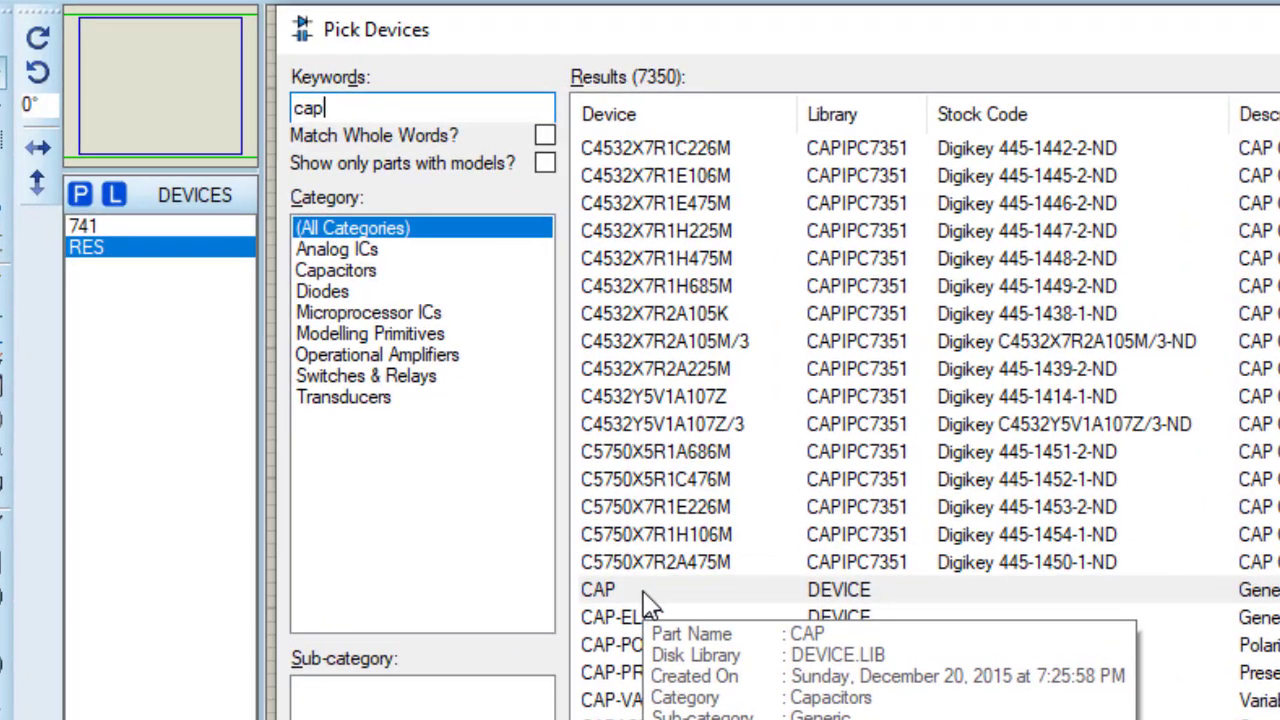
double_click(618, 590)
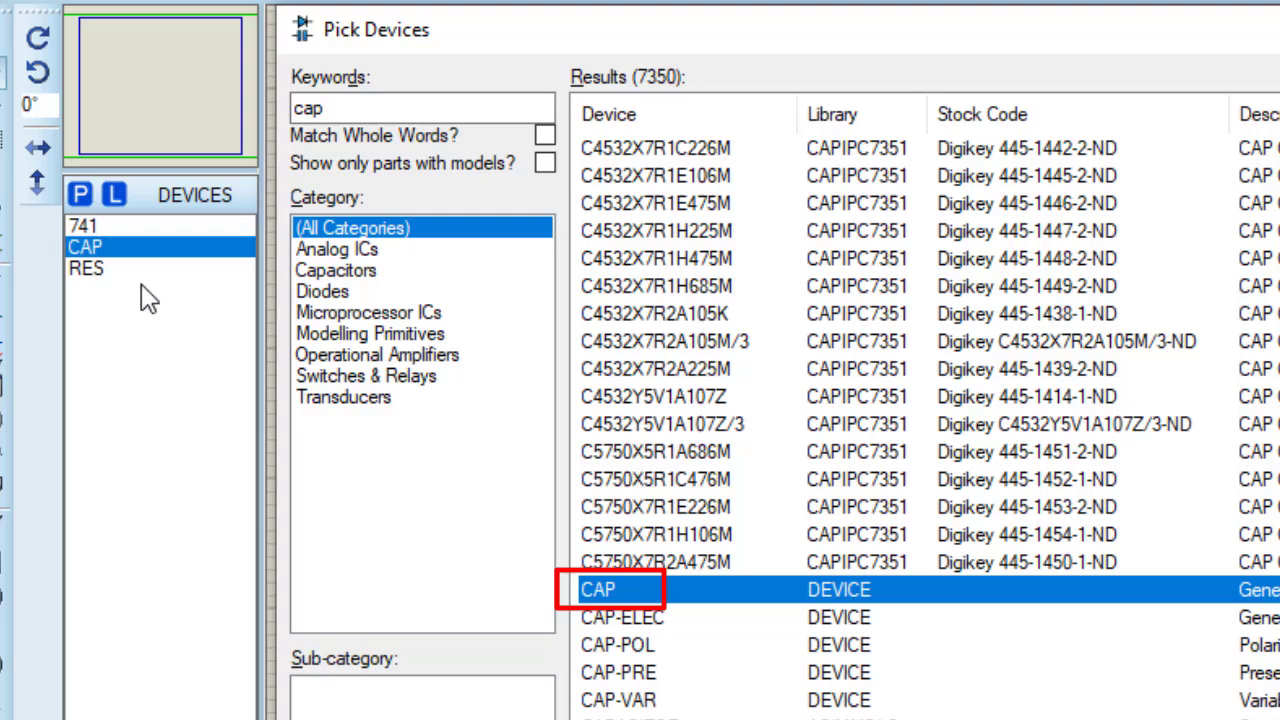
Step: Search for 'po', add the POT-HG potentiometer, and close Pick Devices
left_click(355, 106)
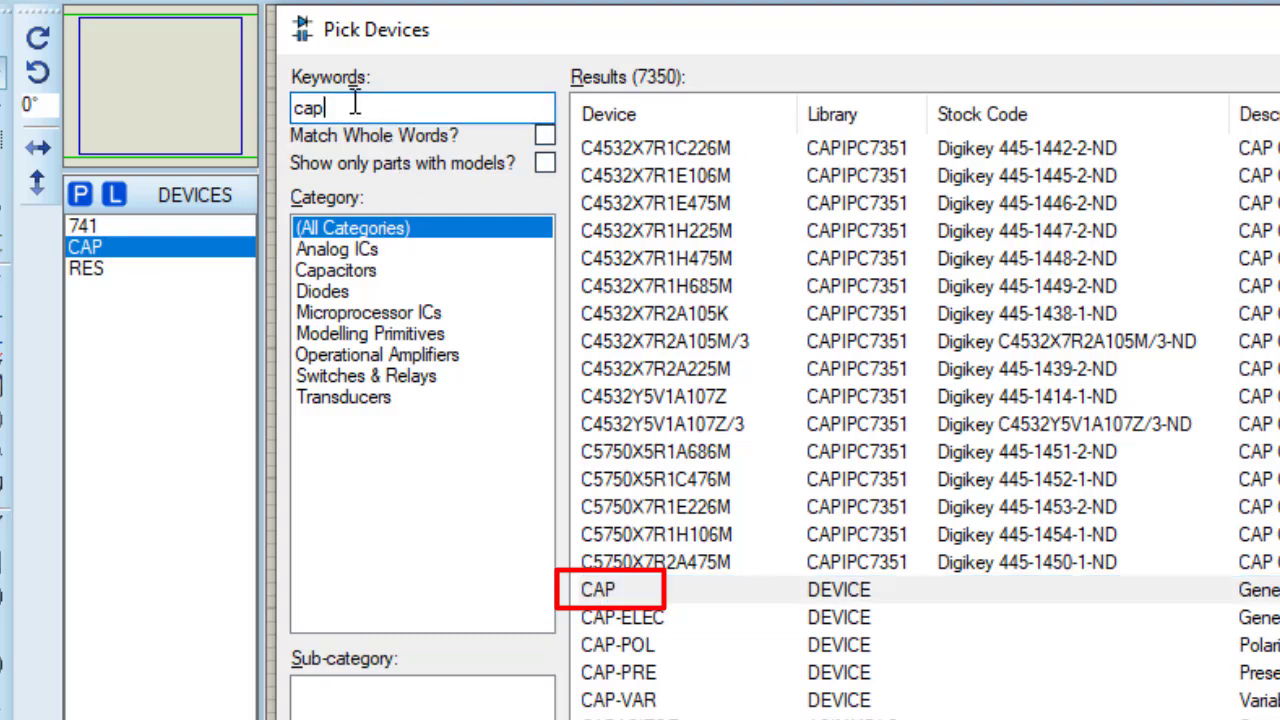
key("BackSpace")
key("BackSpace")
key("BackSpace")
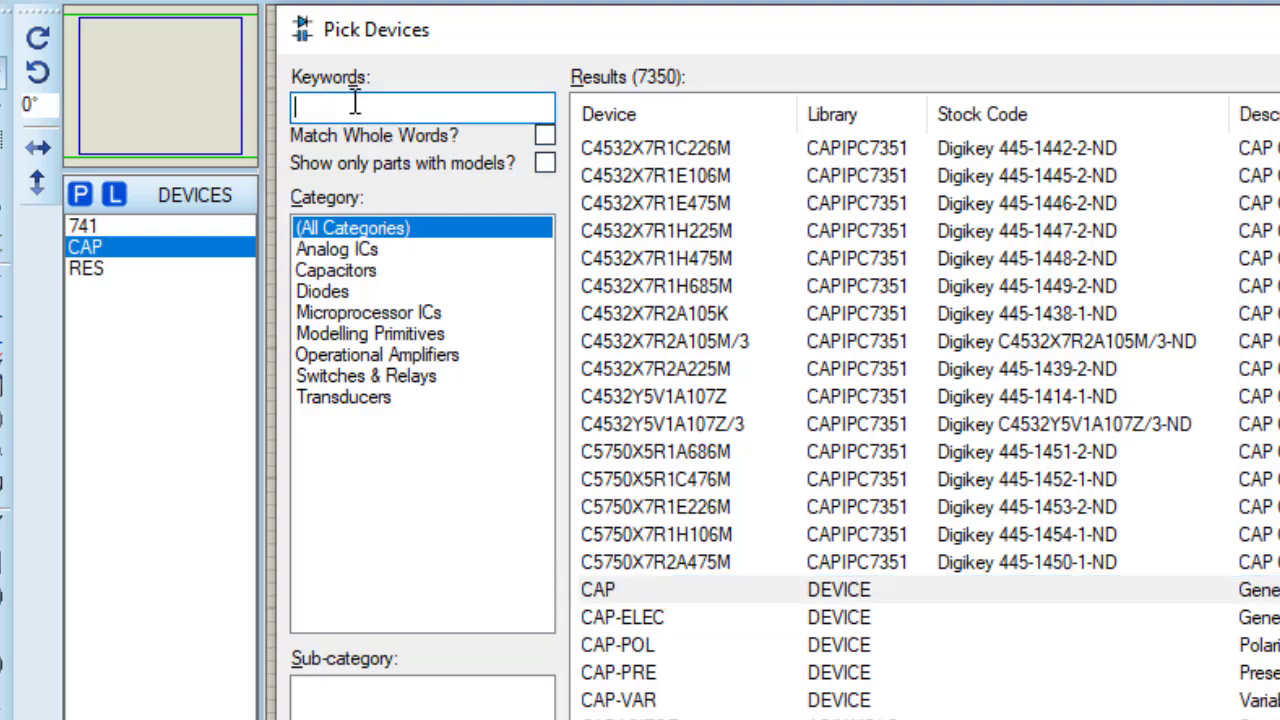
type("pot")
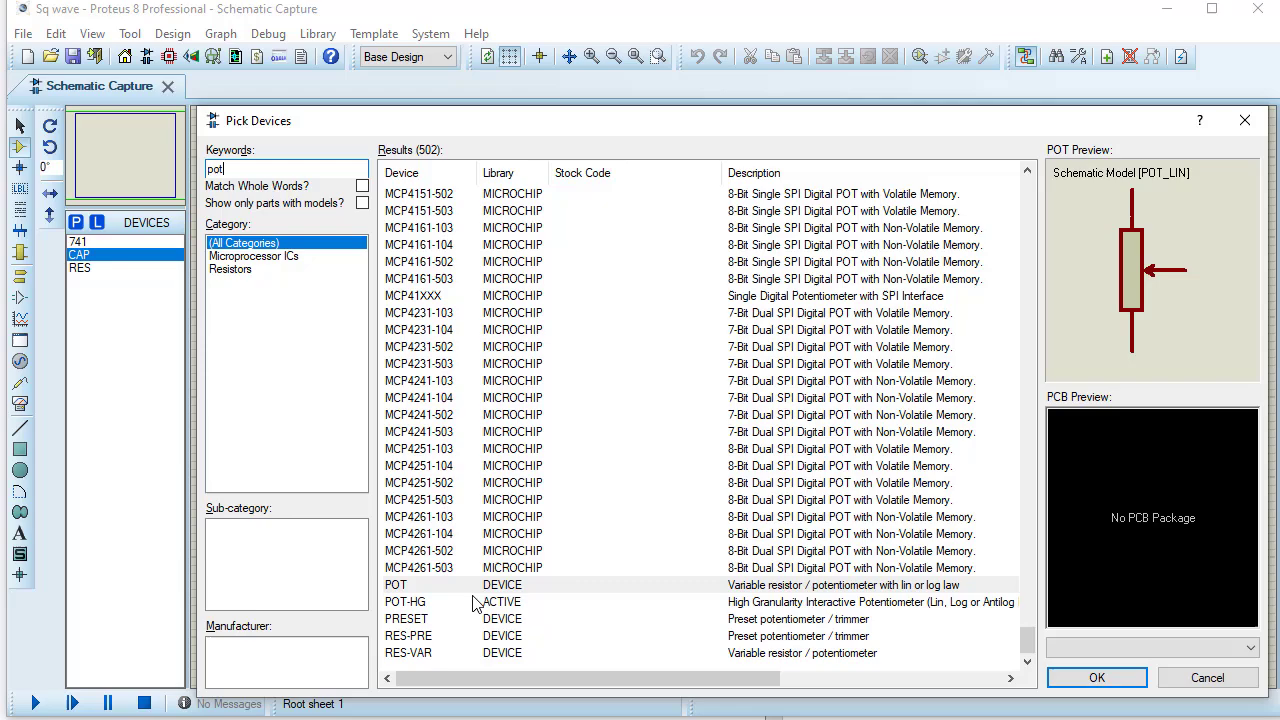
mouse_move(424, 604)
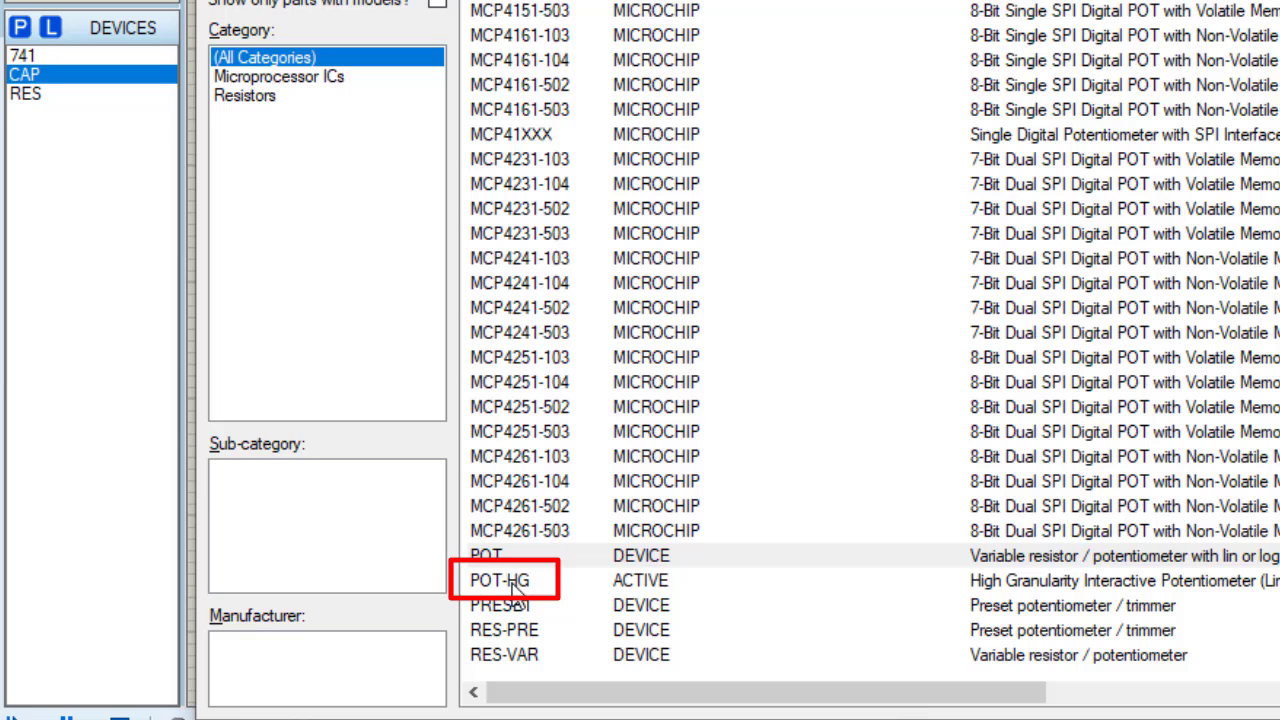
double_click(515, 588)
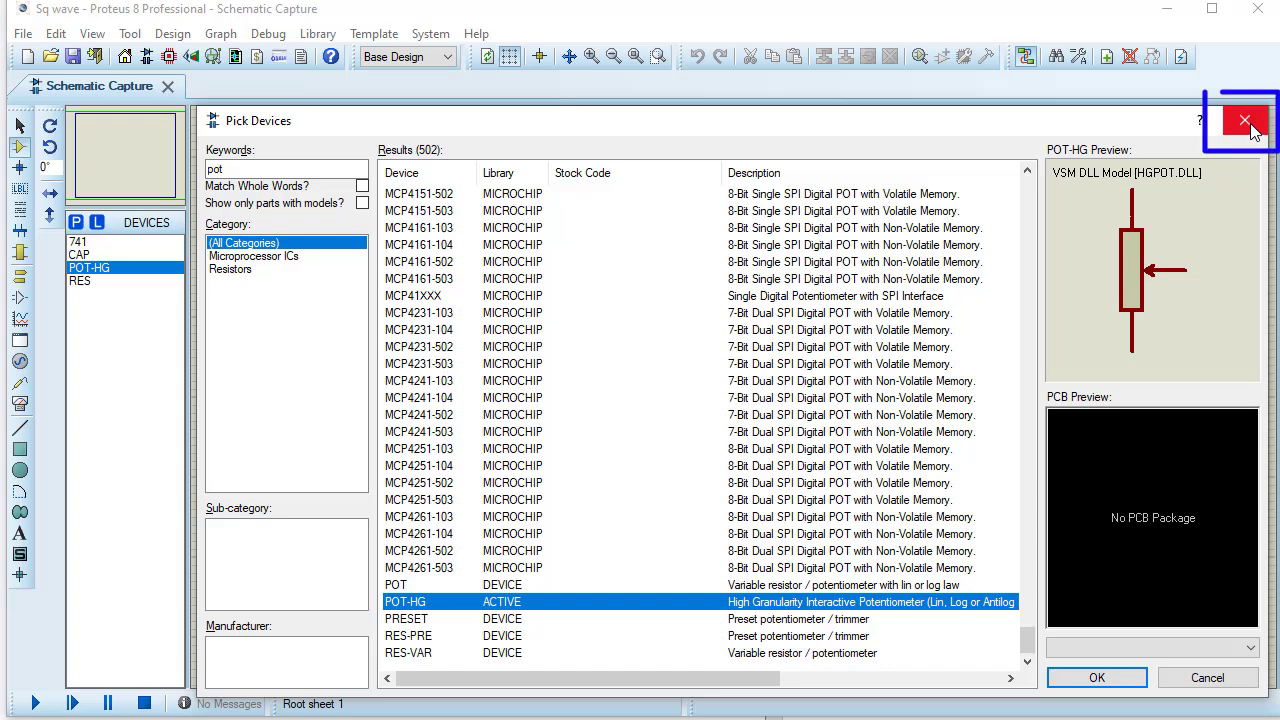
left_click(1245, 121)
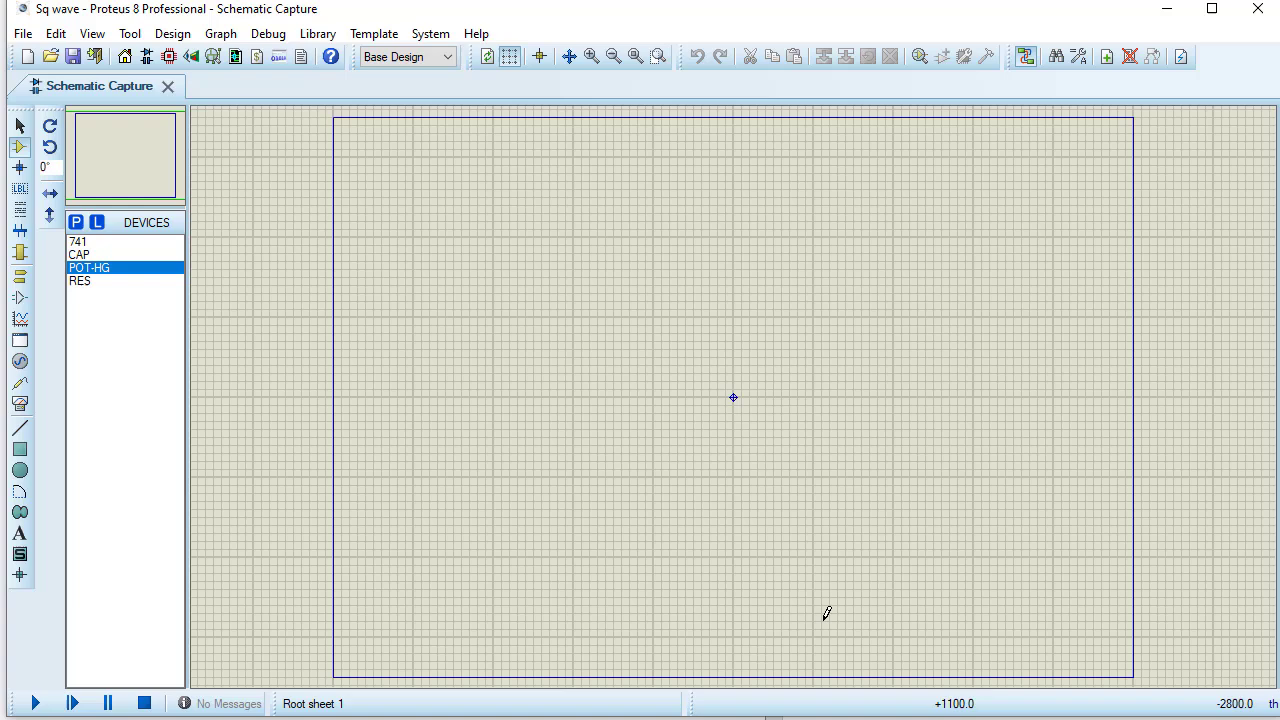
Step: Place the 741 op-amp U1 on the schematic sheet
left_click(78, 243)
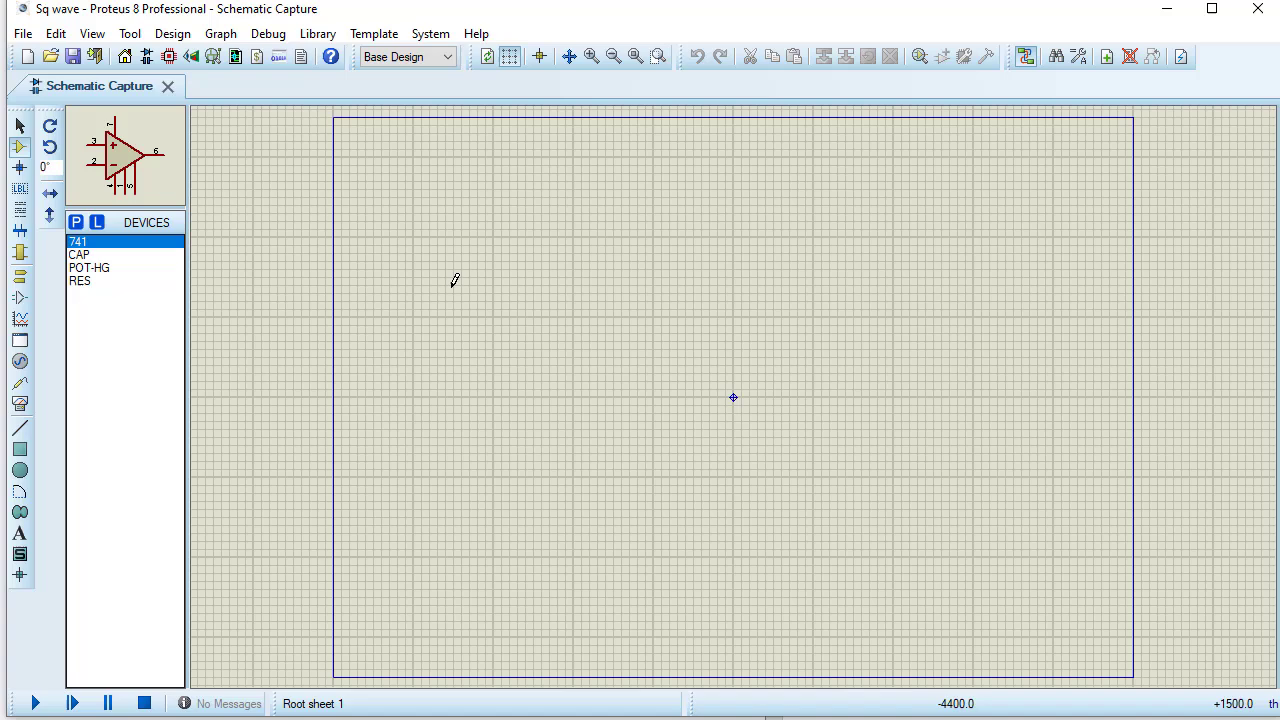
left_click(584, 320)
left_click(578, 330)
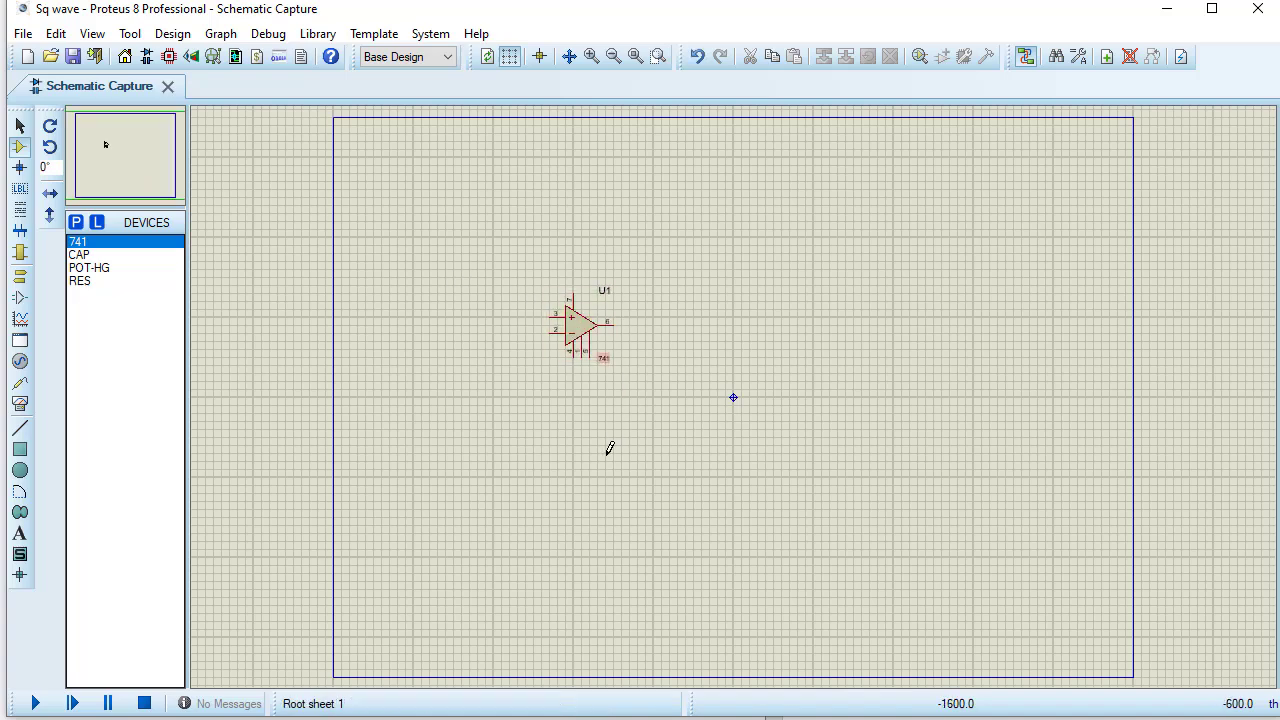
key("alt+Tab")
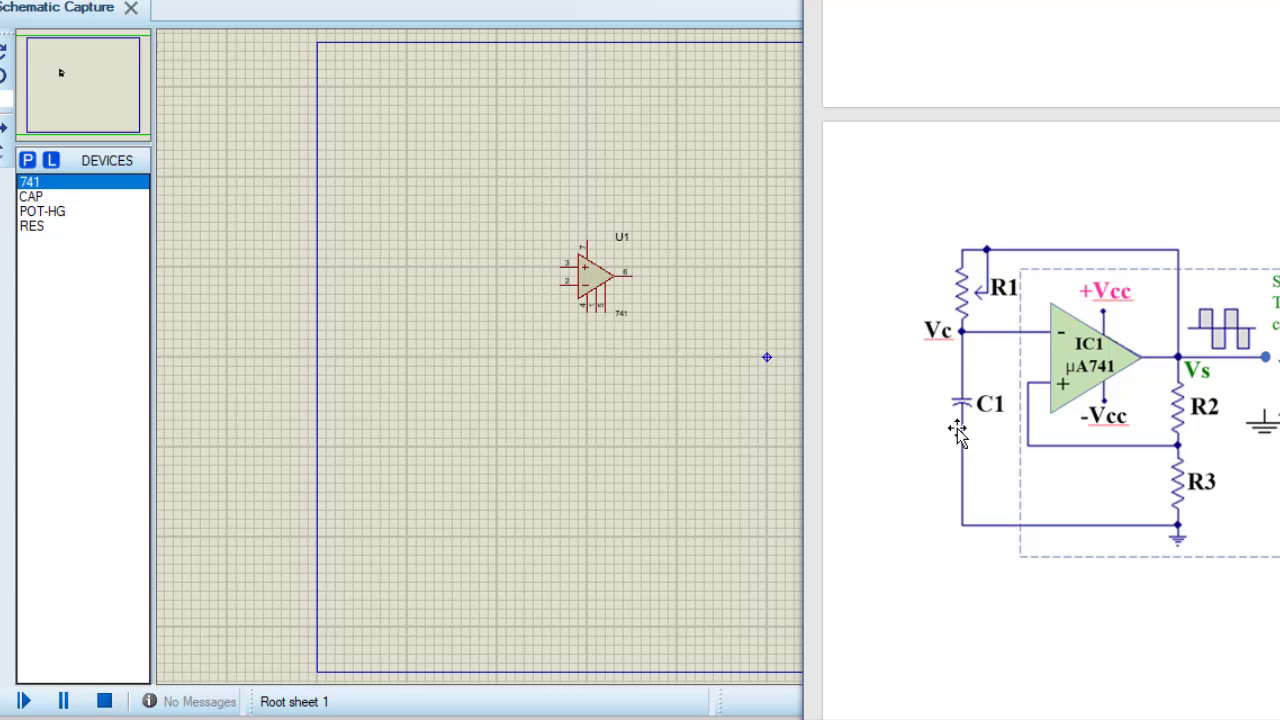
key("alt+Tab")
Step: Place potentiometer RV1 left of the op-amp and capacitor C1 below it
left_click(40, 211)
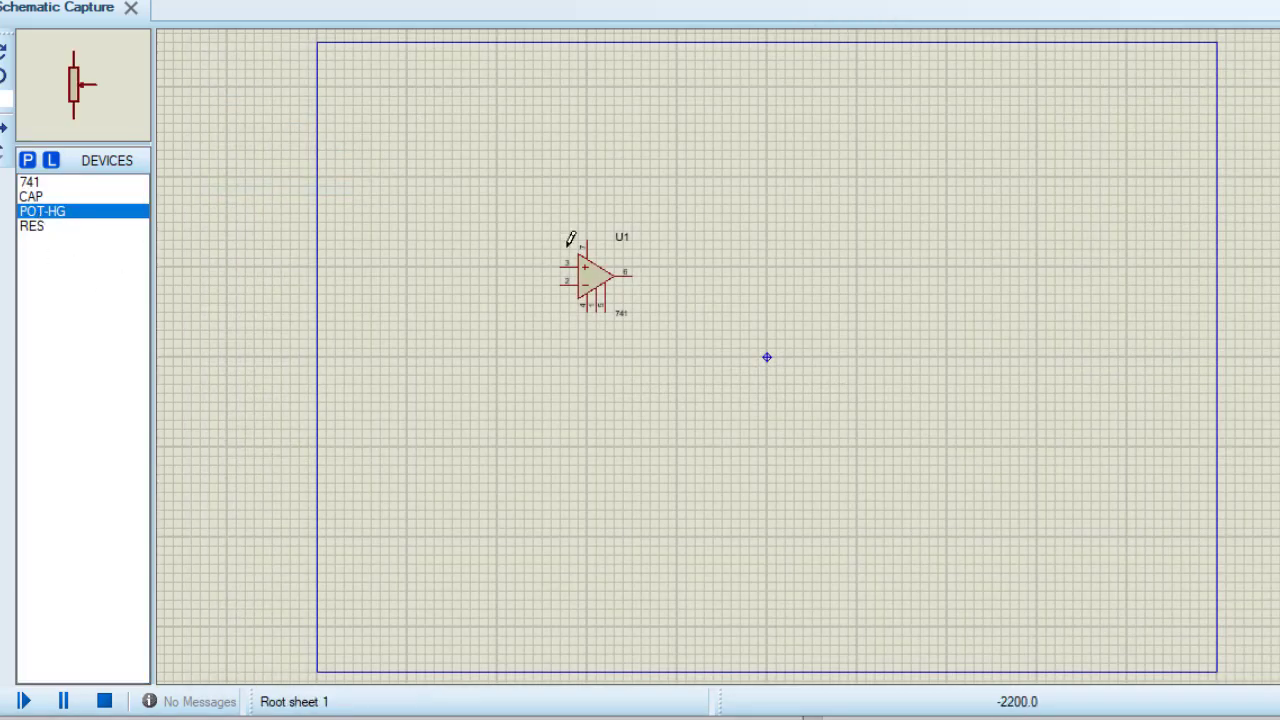
left_click(471, 221)
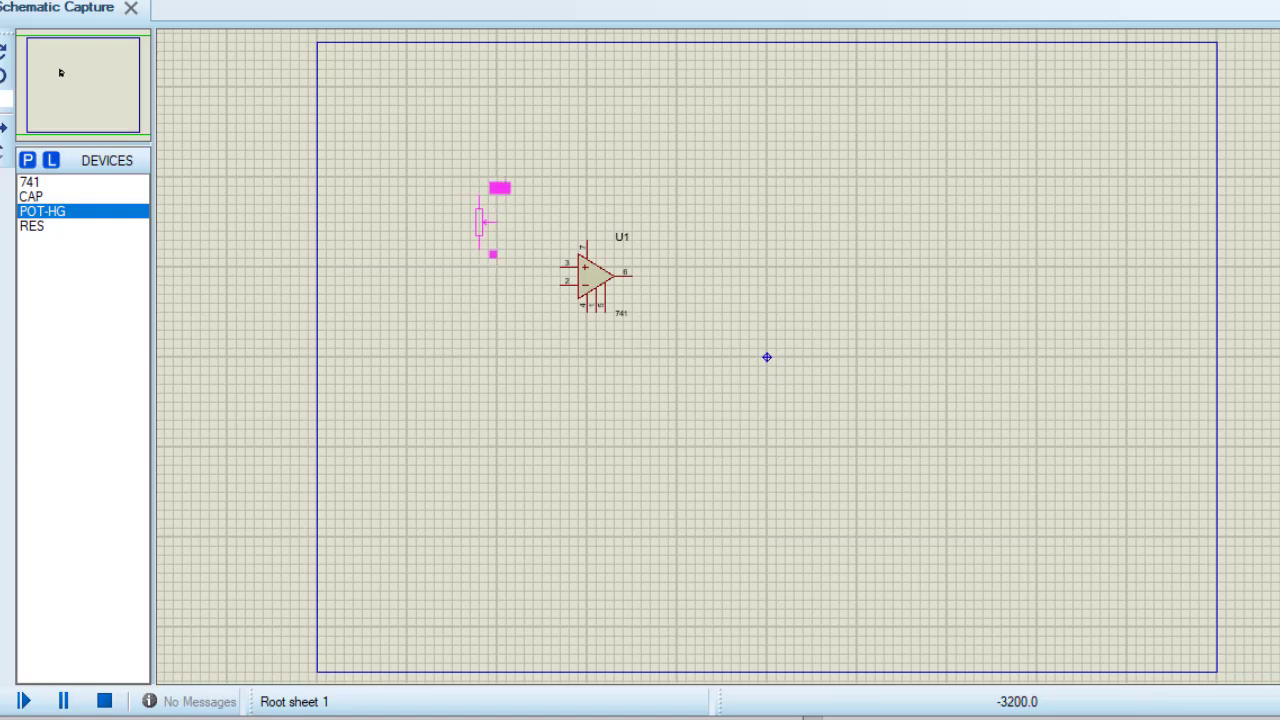
left_click(481, 221)
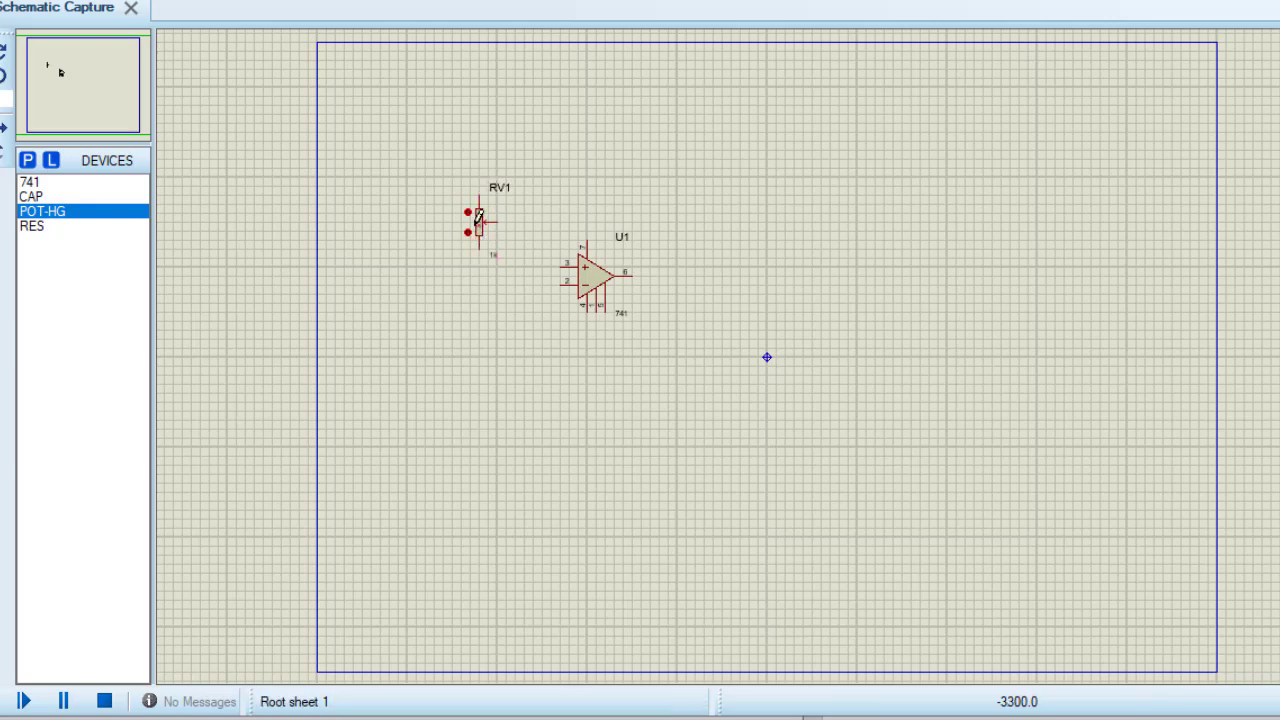
left_click(32, 197)
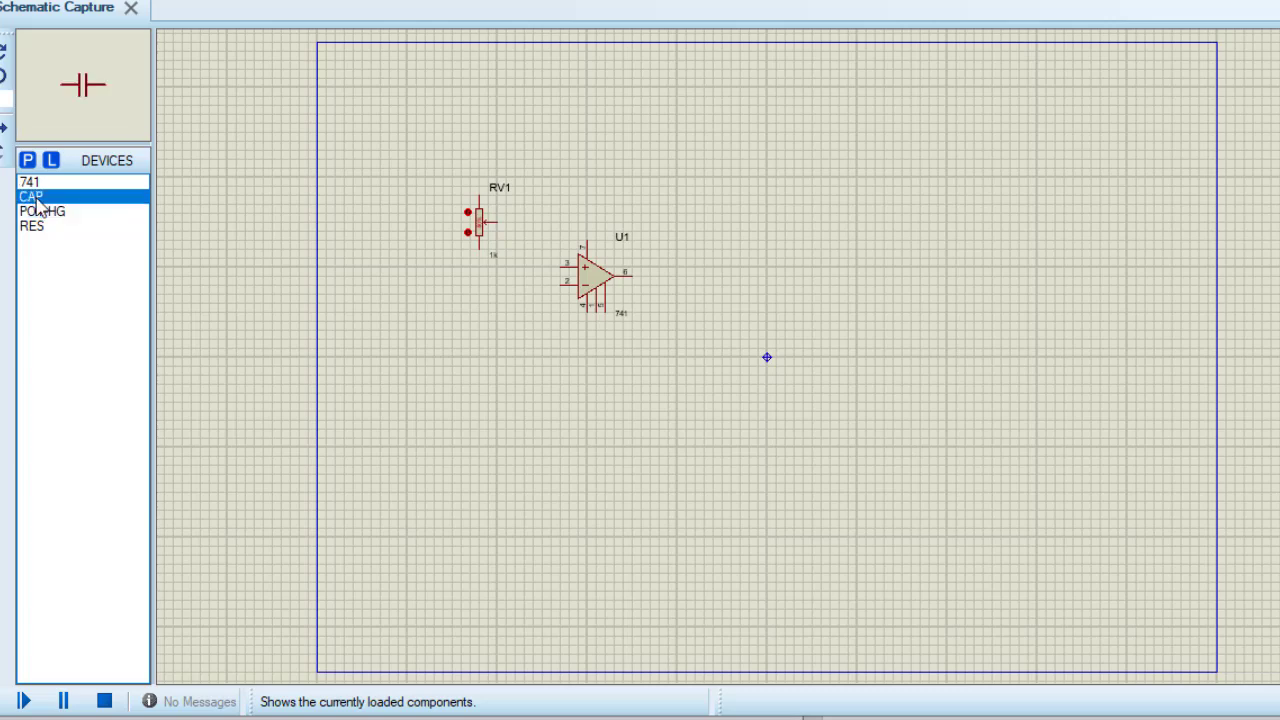
left_click(471, 357)
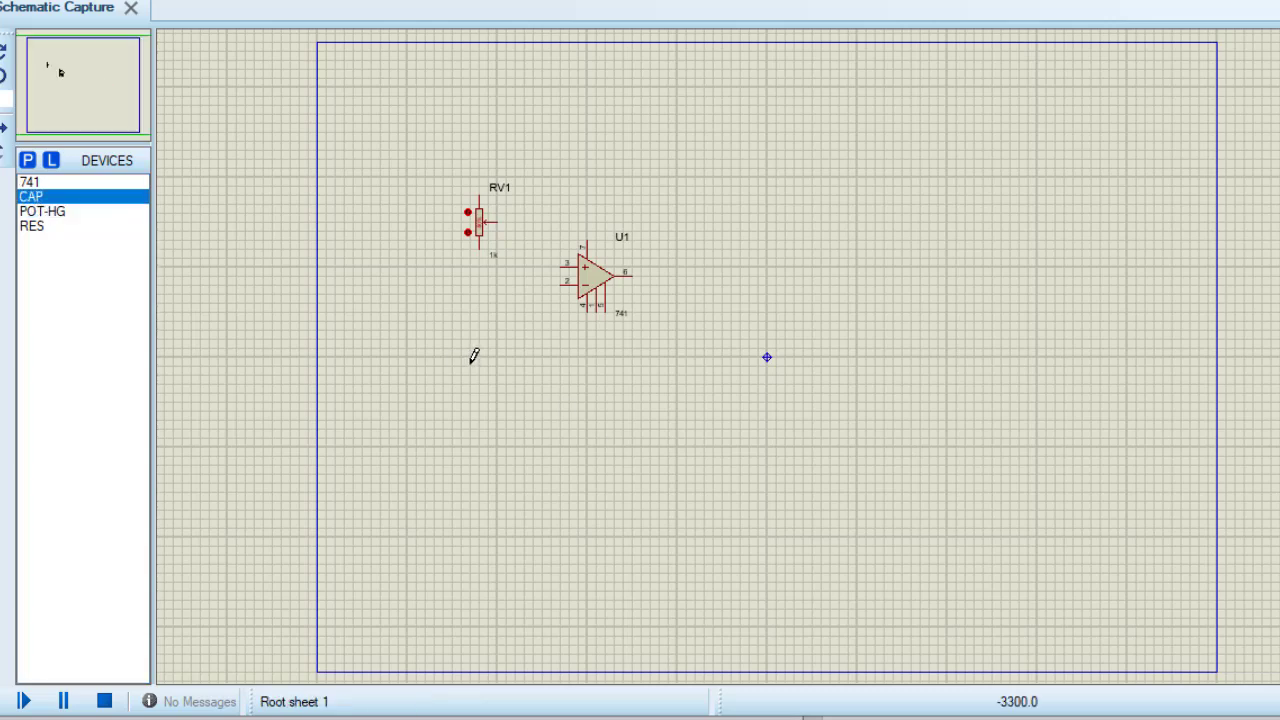
left_click(470, 366)
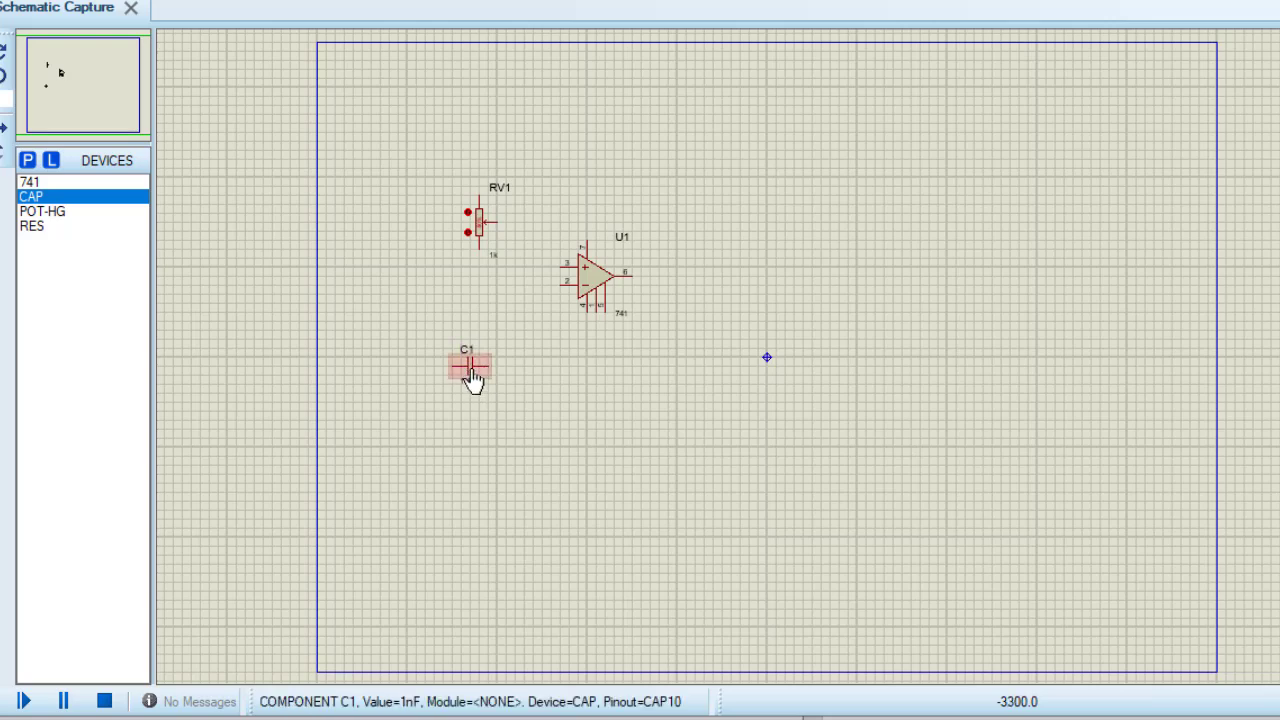
right_click(472, 378)
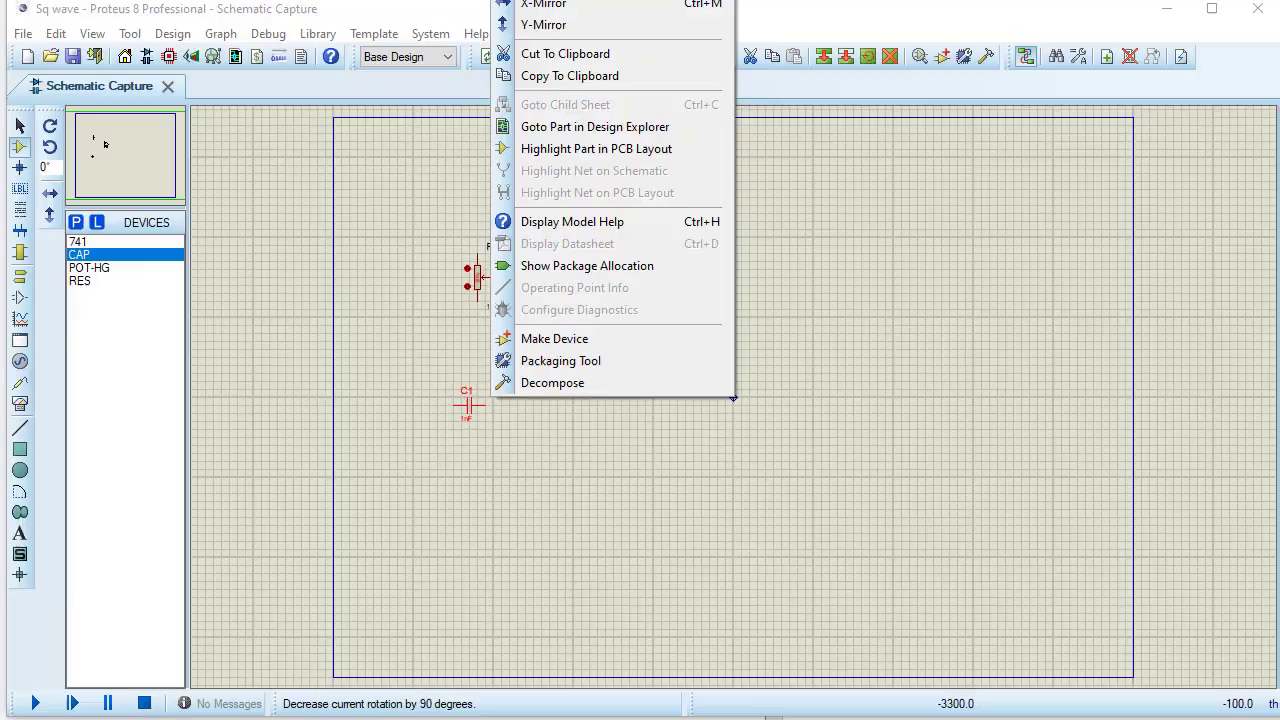
key("Escape")
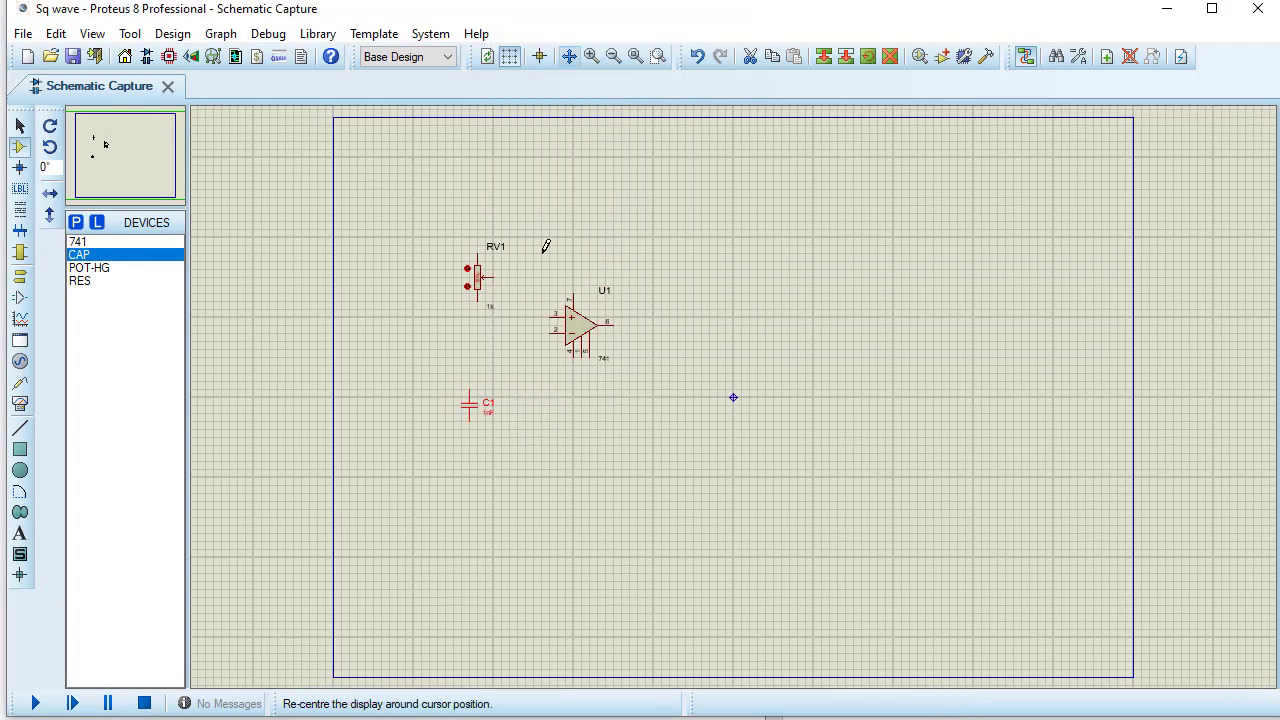
Step: Move C1 under RV1, wire them together, and shift all three parts lower-left
left_click_drag(440, 378, 533, 448)
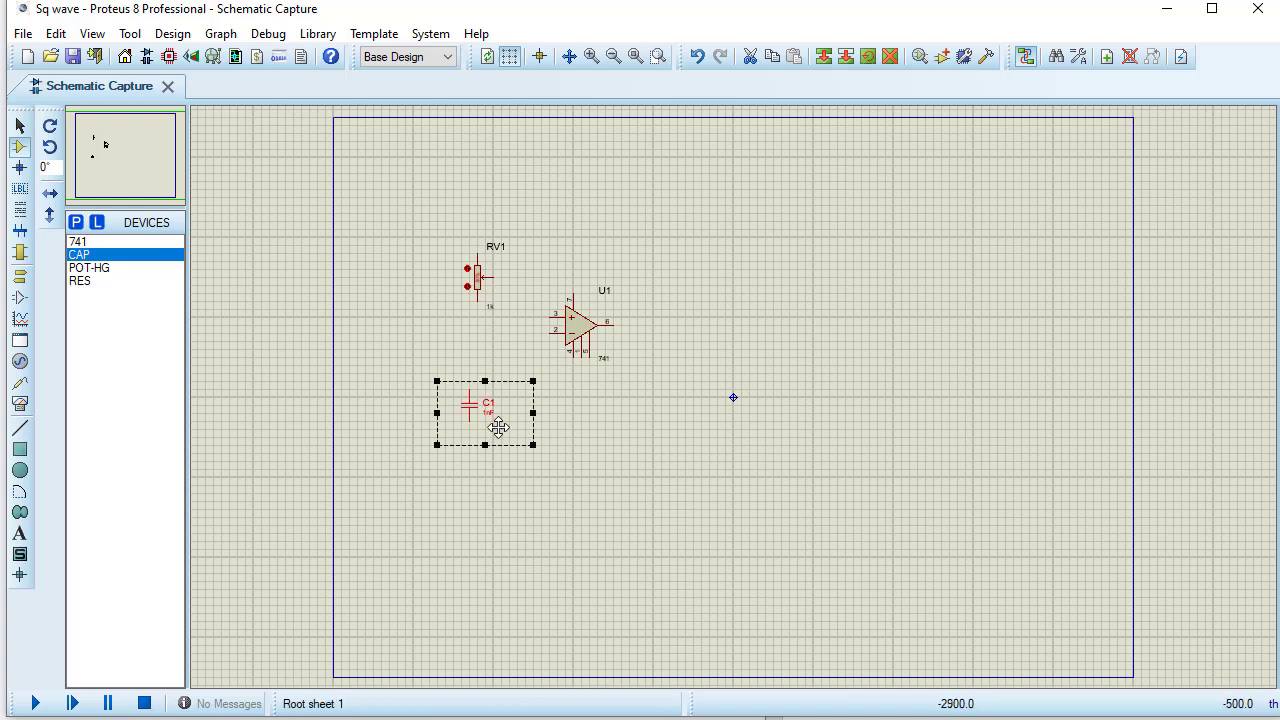
left_click_drag(477, 409, 485, 377)
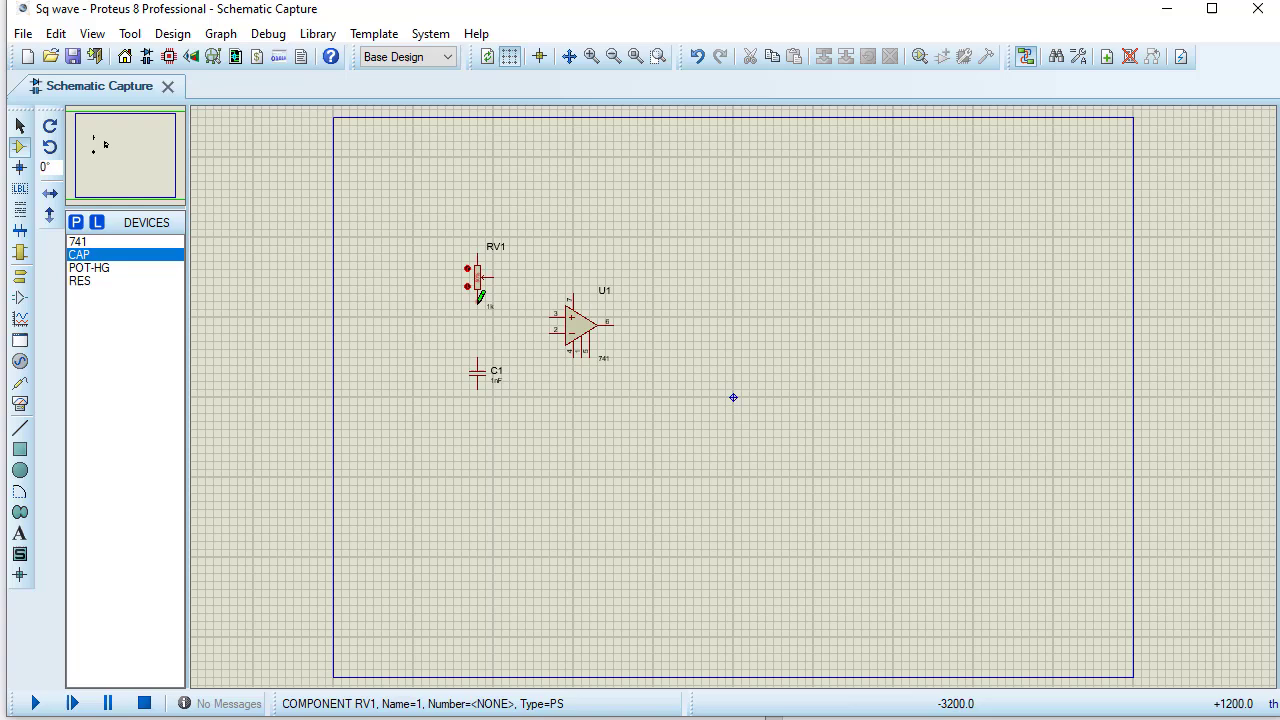
left_click(479, 356)
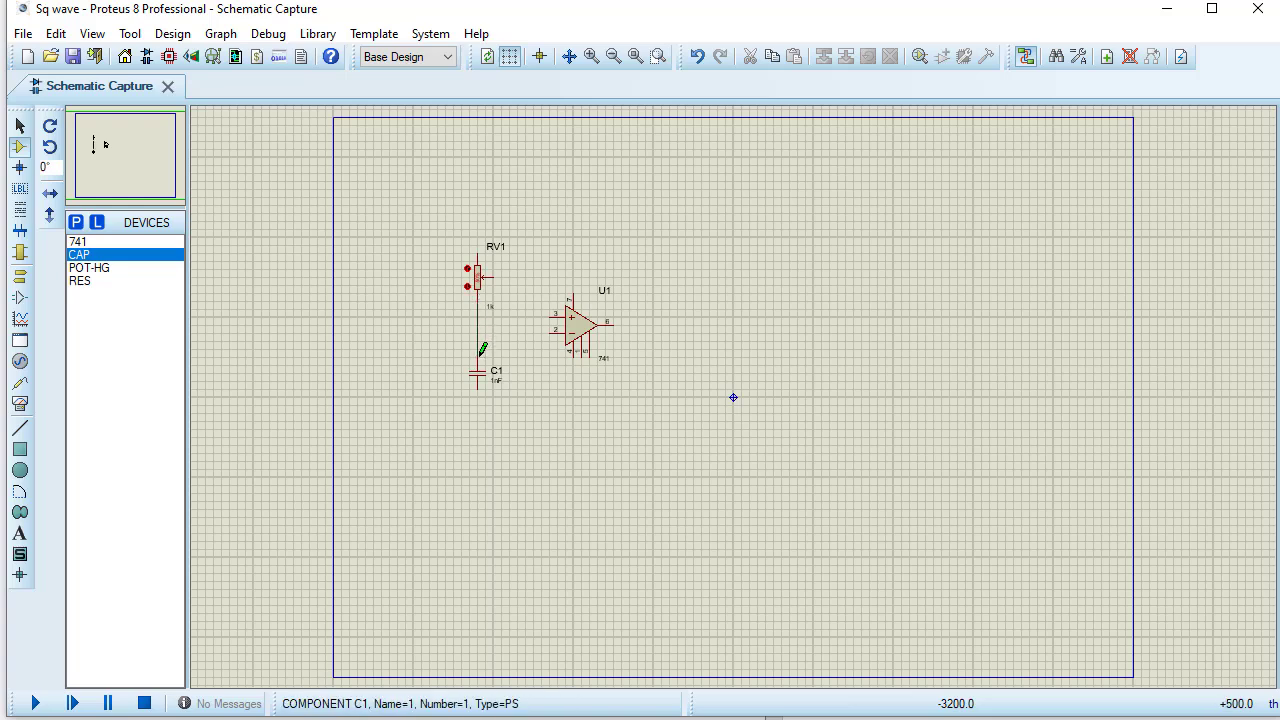
left_click_drag(413, 213, 694, 437)
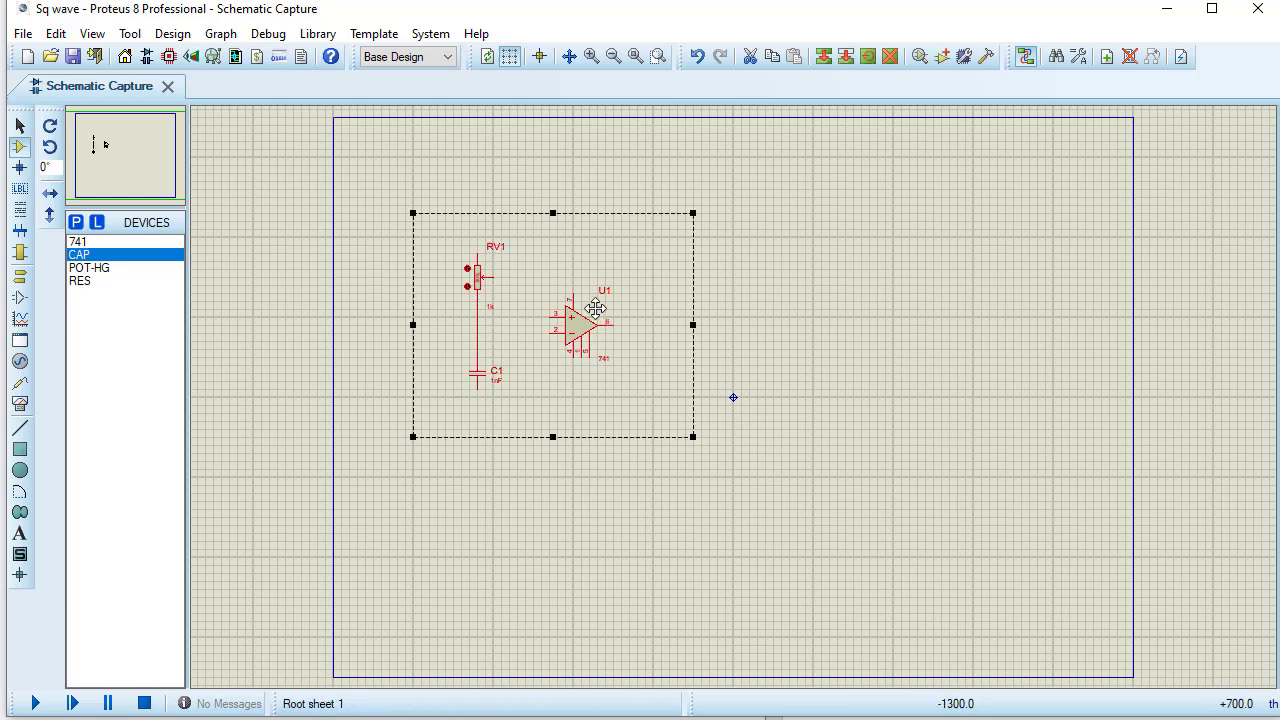
left_click_drag(596, 309, 545, 438)
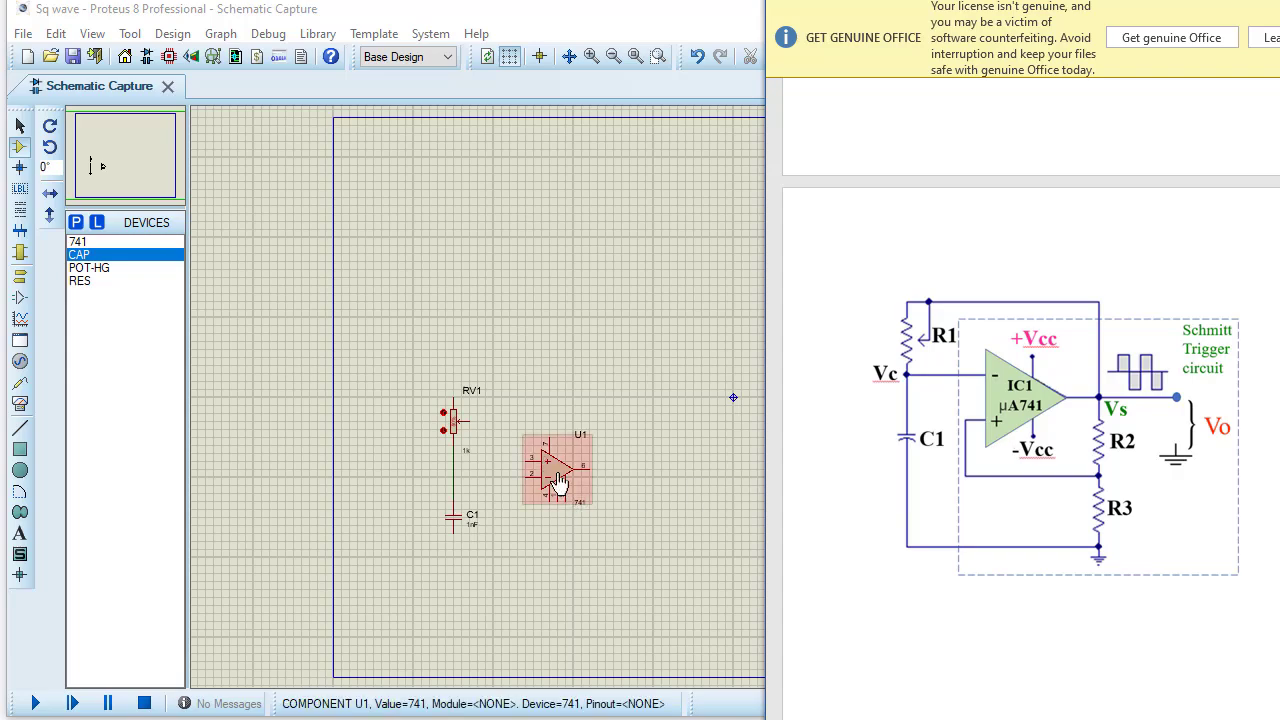
Step: Y-mirror op-amp U1 so inverting pin 2 sits above pin 3
key("alt+Tab")
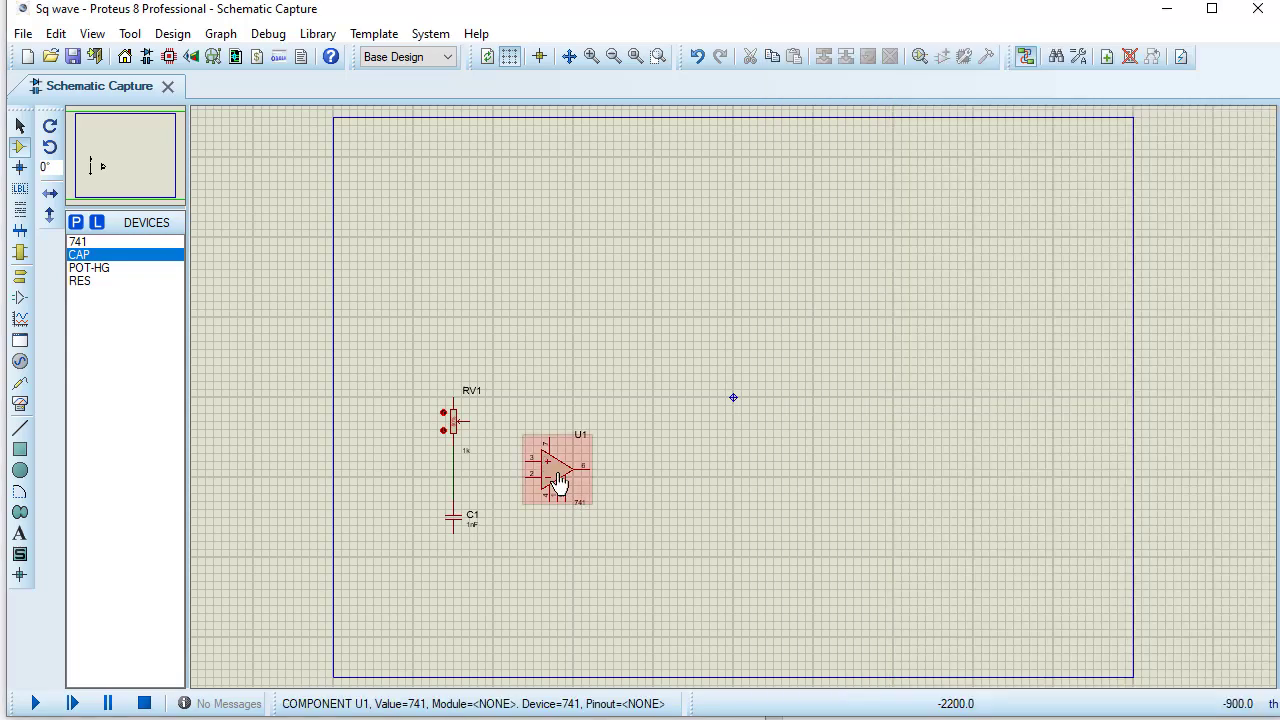
right_click(561, 468)
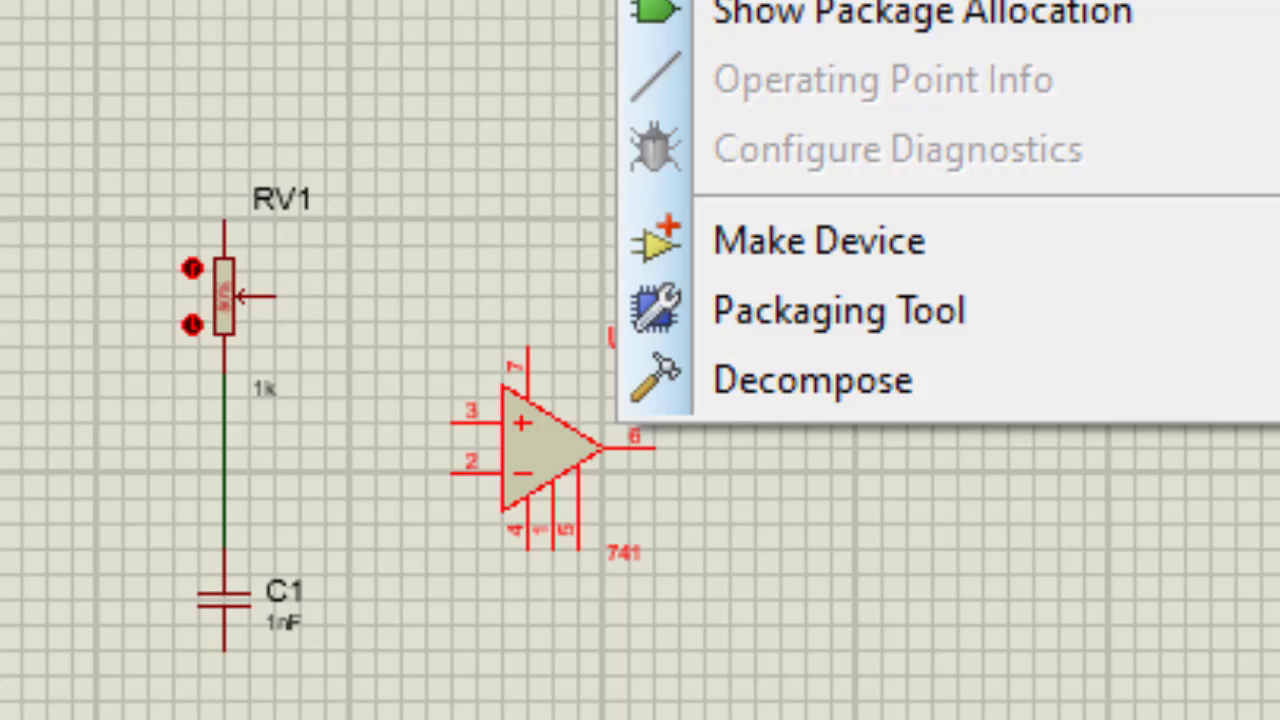
left_click(760, 0)
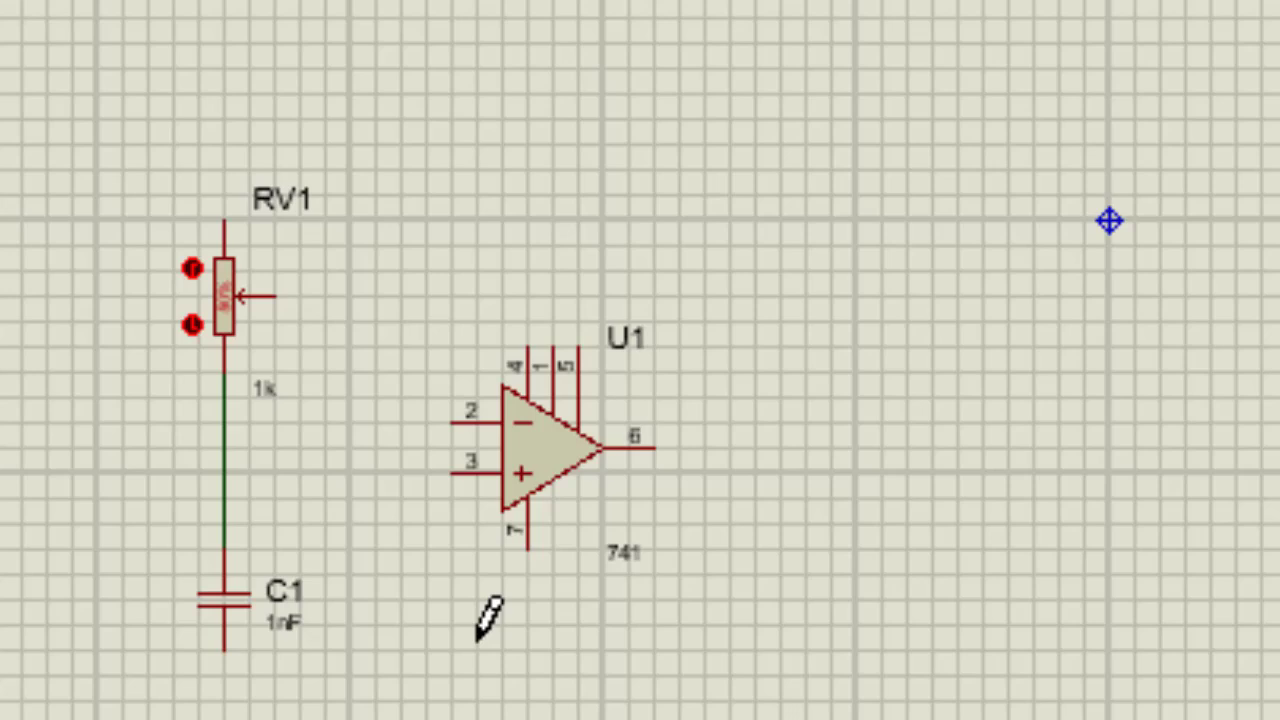
Step: Wire U1 pin 2 to the RV1–C1 node and route feedback from RV1's top to pin 6
left_click(450, 422)
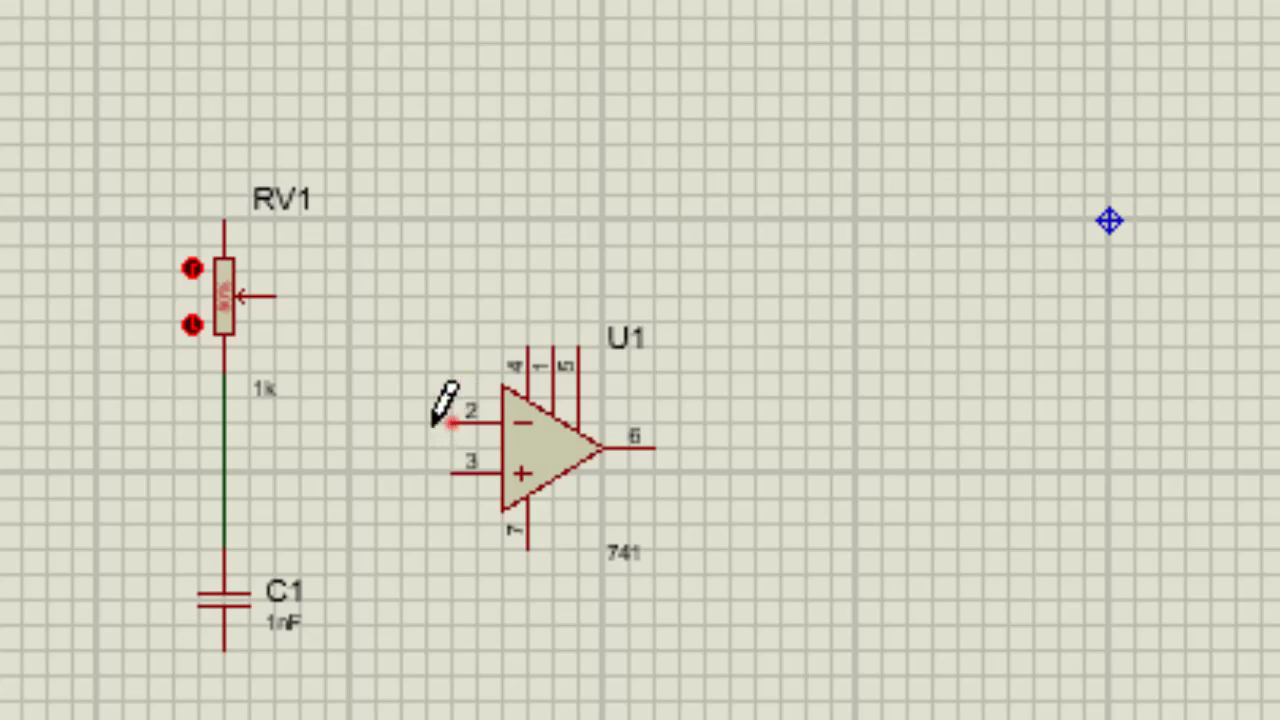
left_click(222, 442)
left_click(222, 422)
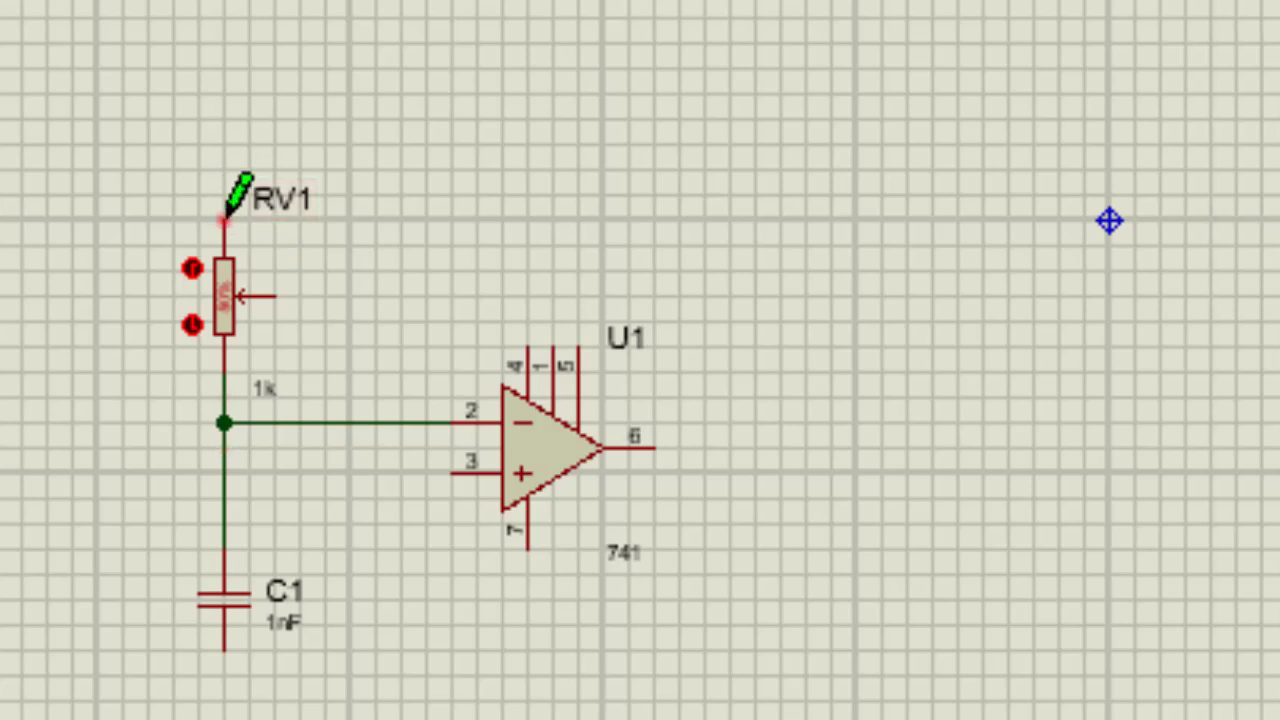
left_click(224, 216)
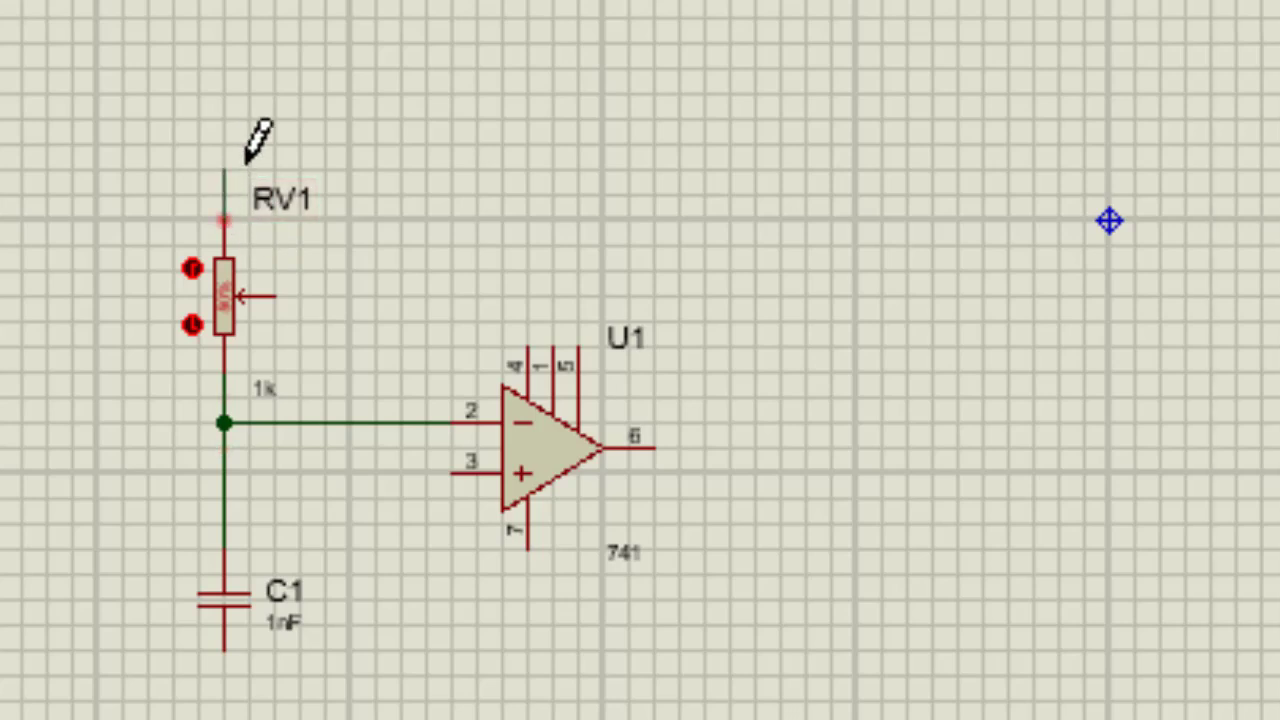
left_click(763, 238)
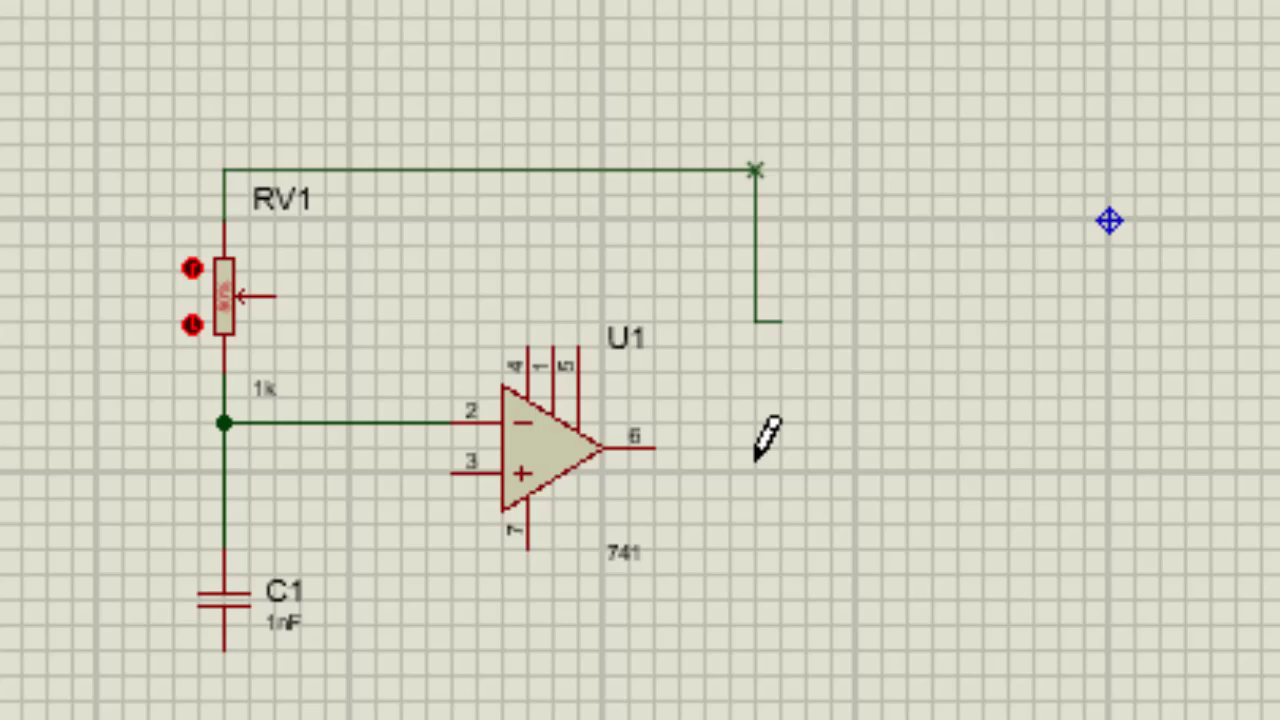
left_click(652, 448)
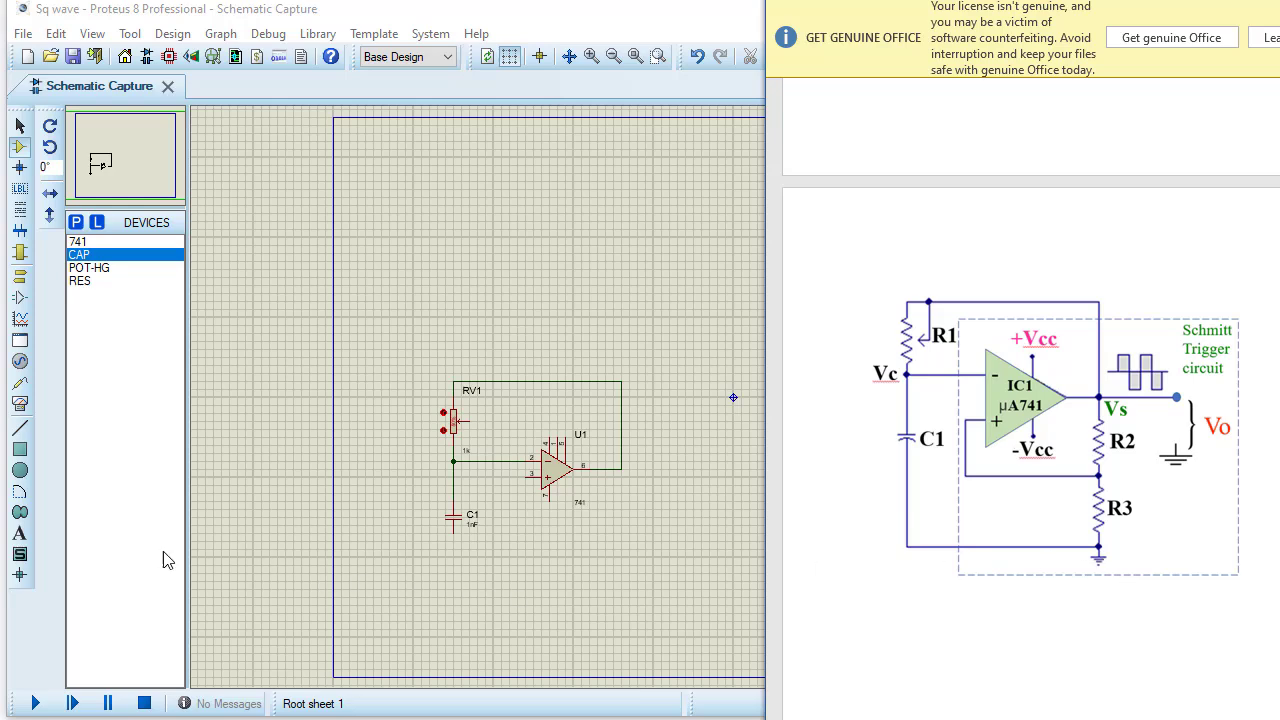
Step: Place resistor R1 below U1's output and R2 beneath it, rotating each clockwise to vertical
left_click(82, 282)
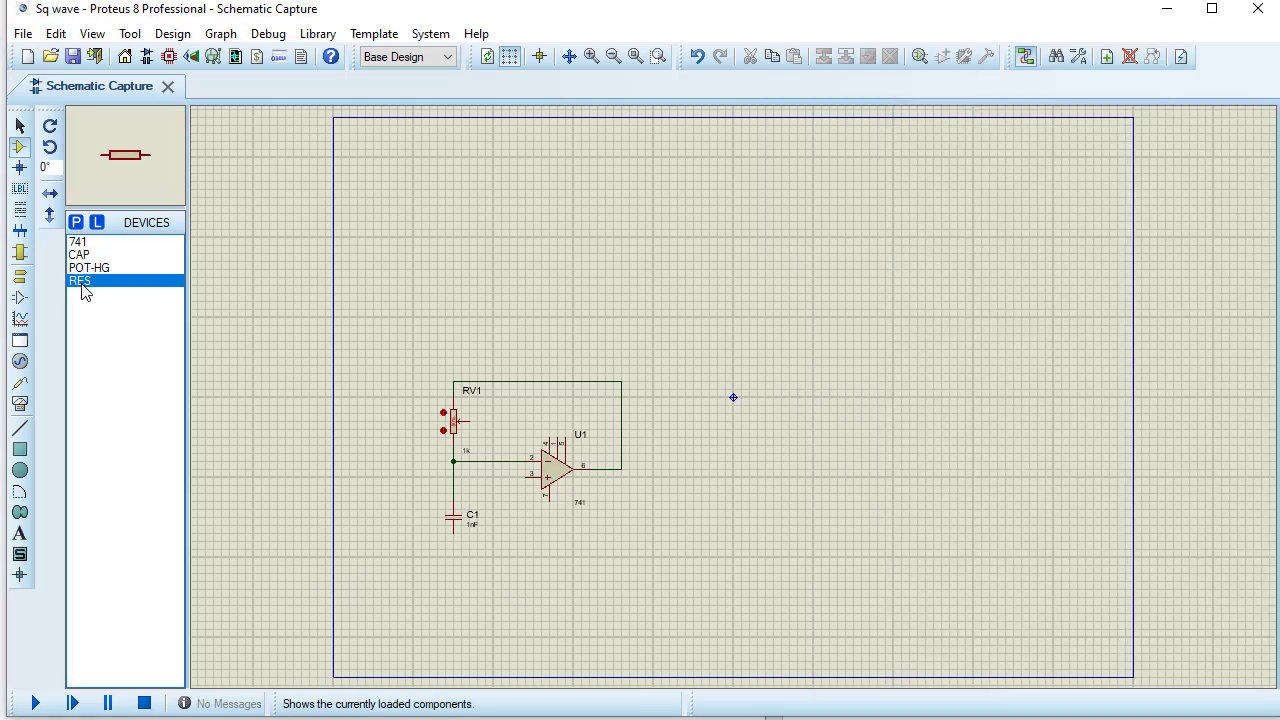
left_click(622, 510)
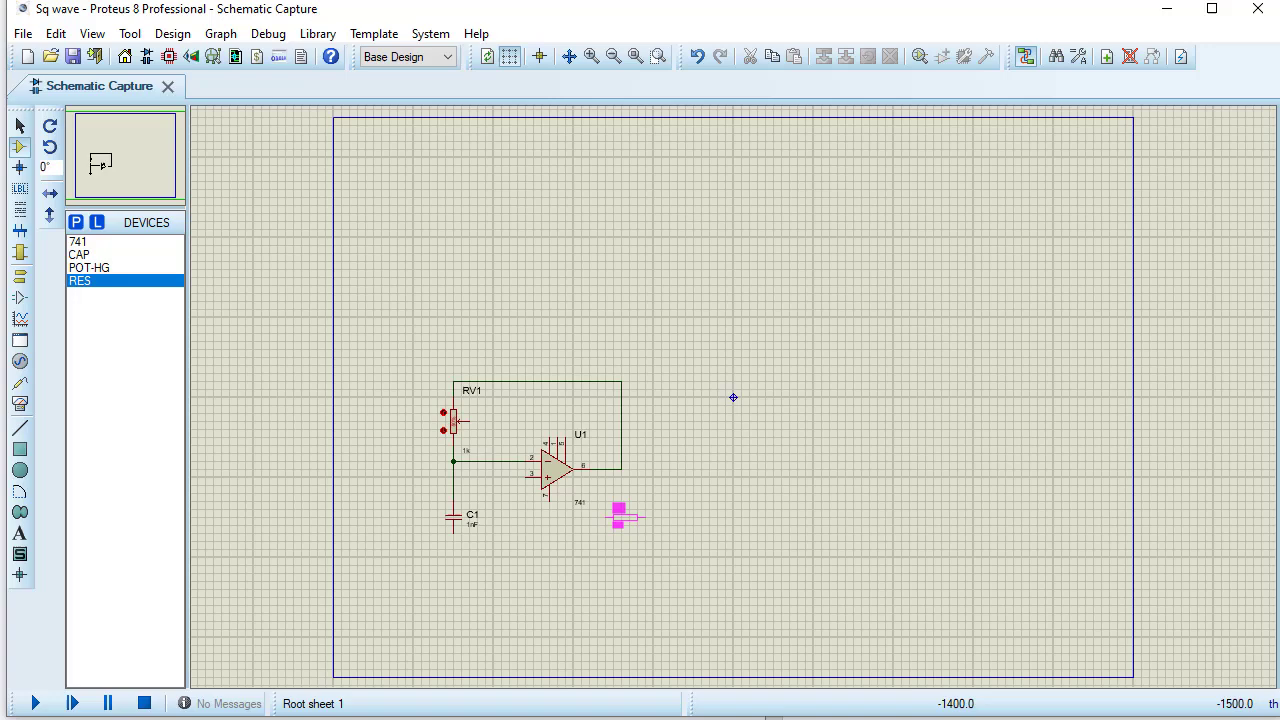
left_click(620, 516)
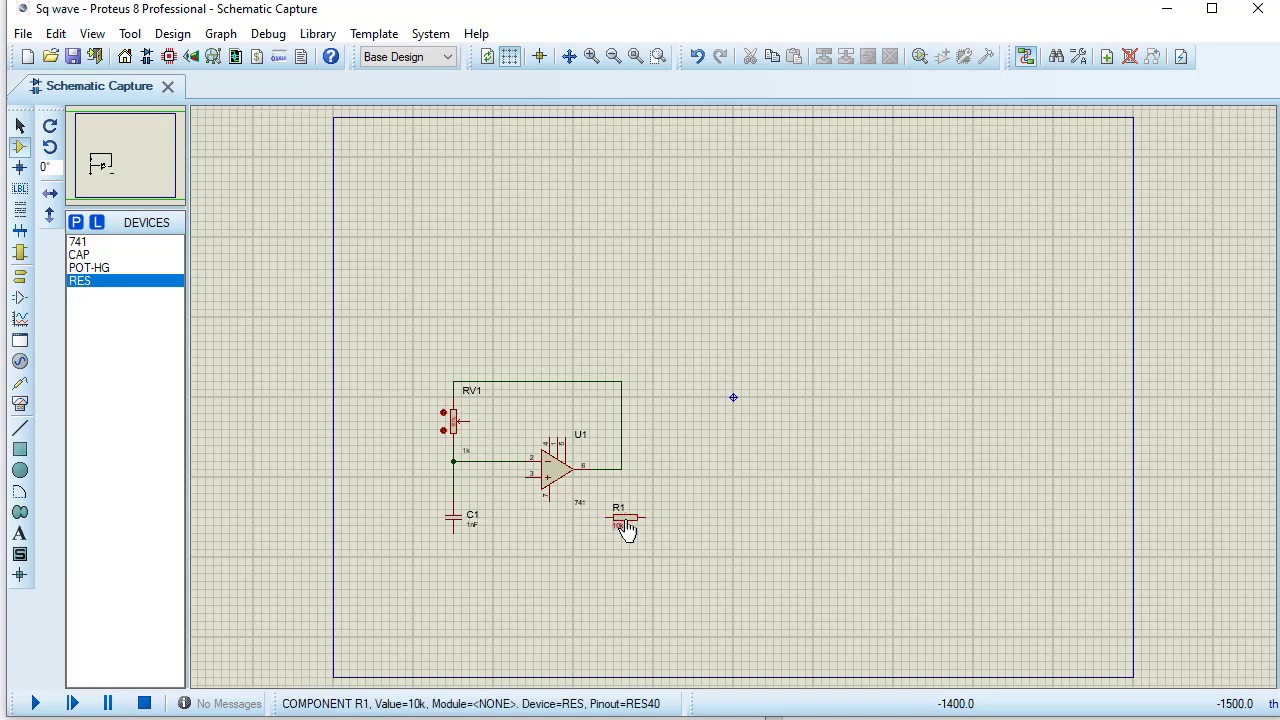
right_click(625, 518)
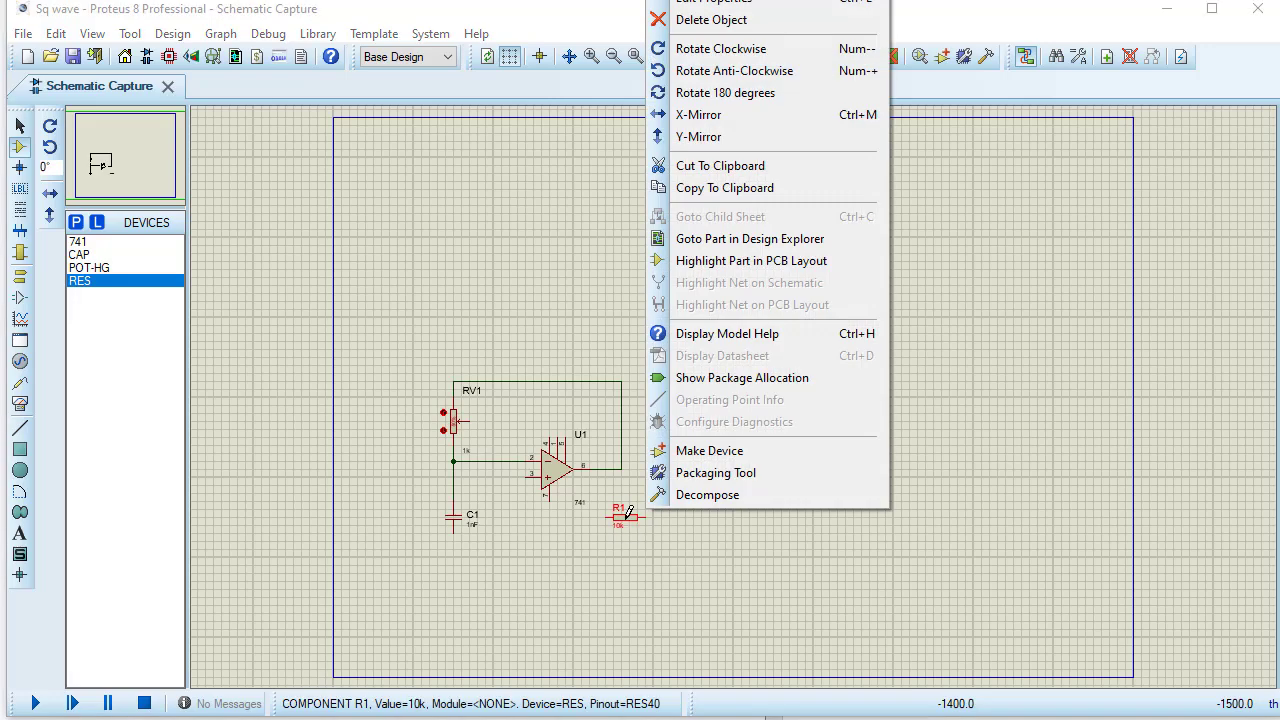
left_click(705, 50)
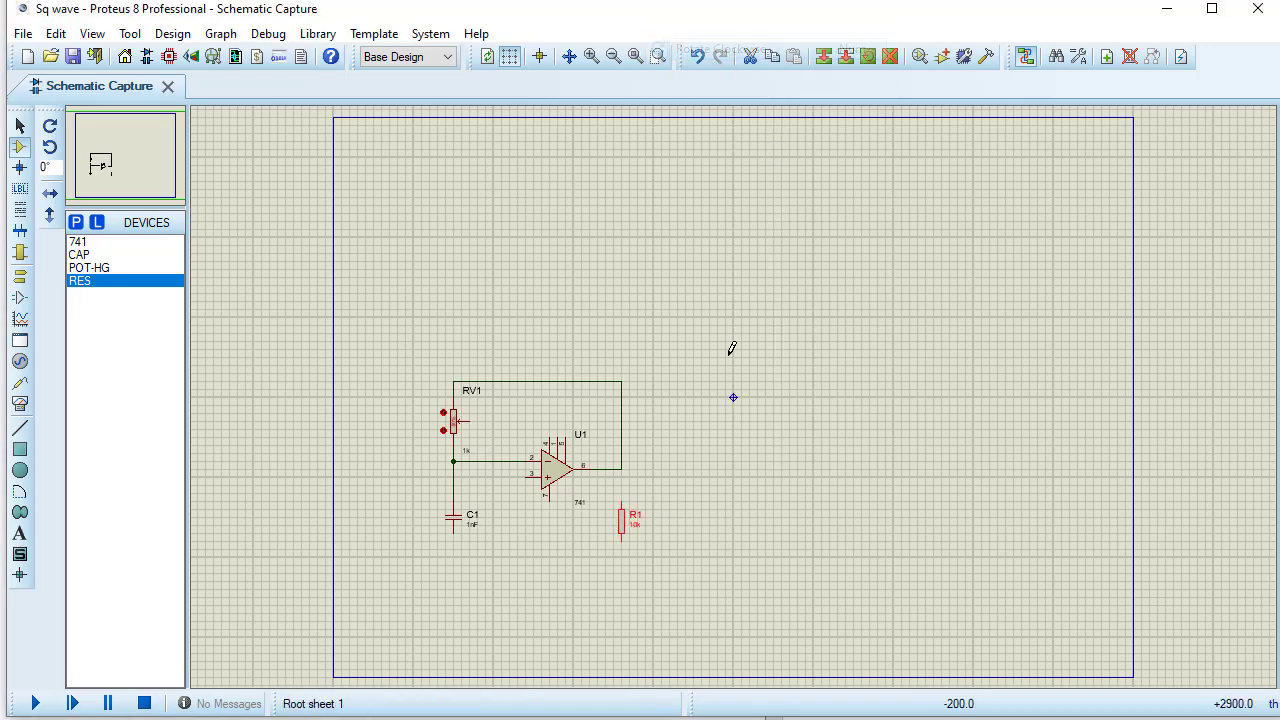
left_click(87, 283)
left_click(630, 596)
left_click(624, 598)
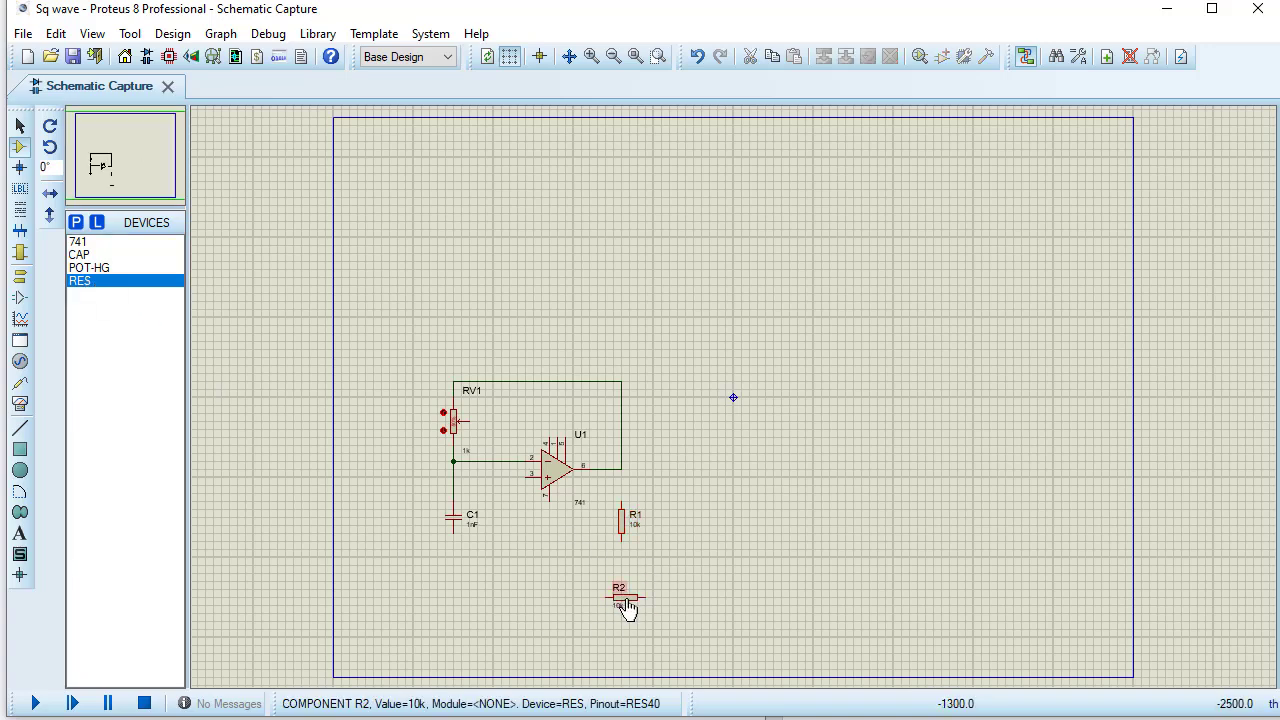
right_click(624, 606)
left_click(729, 127)
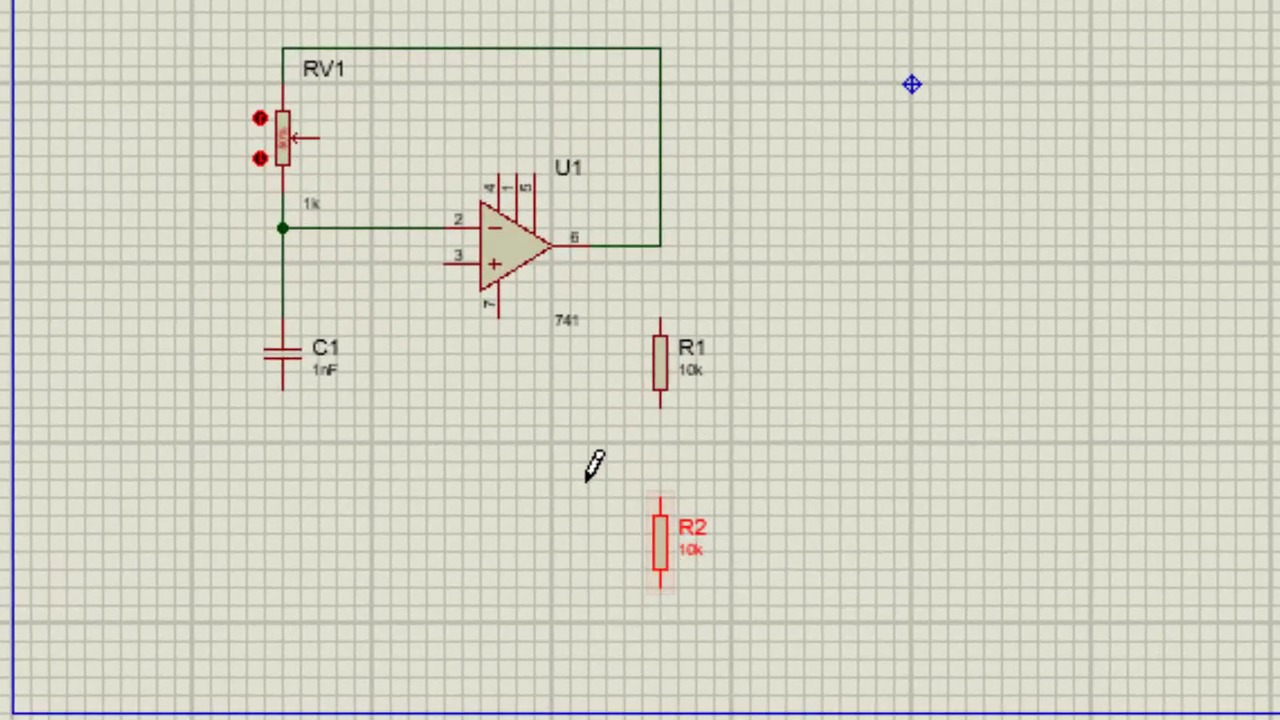
Step: Move R2 up and wire R1's top to the output wire and R2's top to R1
left_click_drag(588, 549, 697, 621)
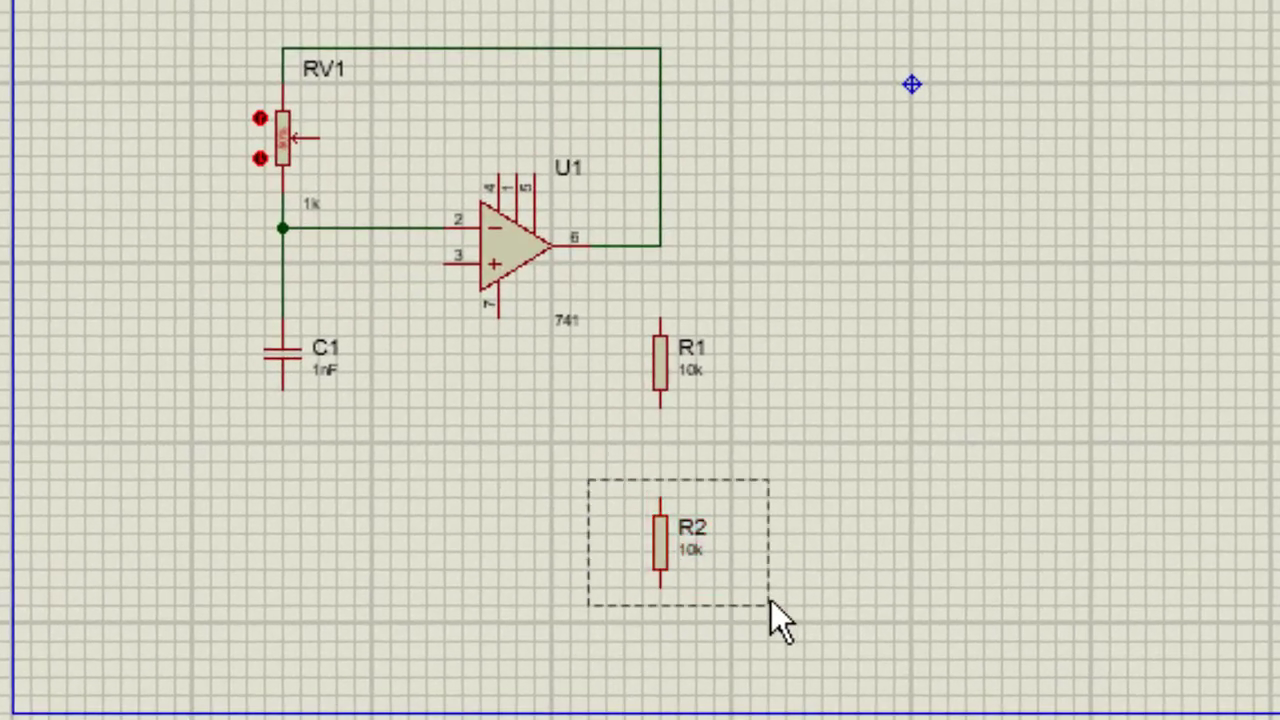
left_click_drag(666, 543, 674, 507)
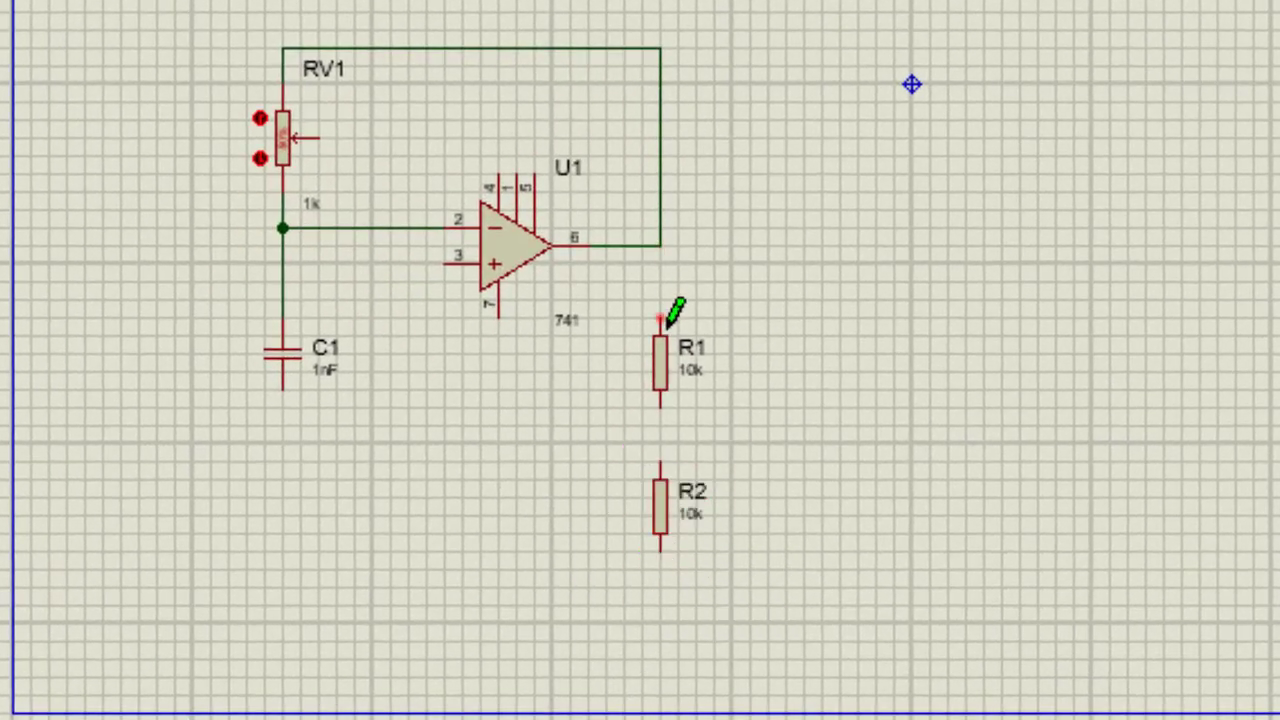
left_click(660, 318)
left_click(660, 245)
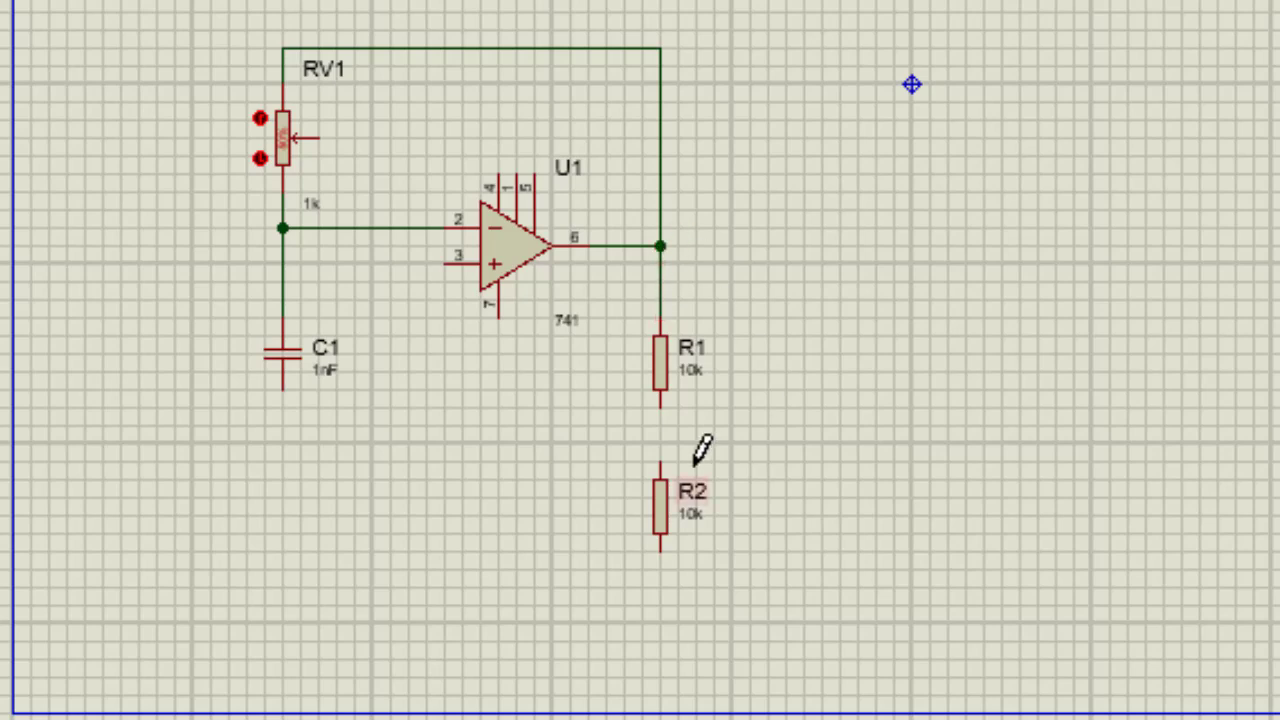
left_click(660, 460)
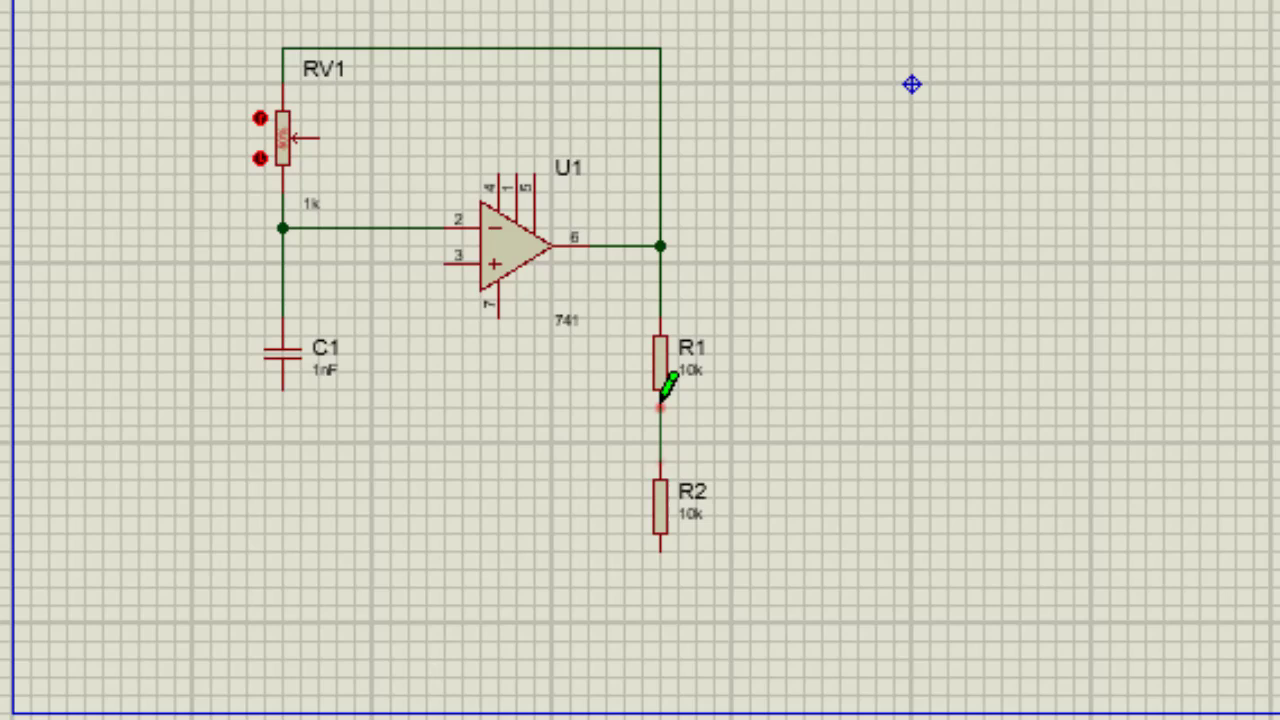
left_click(660, 391)
Step: Connect U1 pin 3 to the R1–R2 junction and RV1's wiper to the top feedback wire
left_click(445, 262)
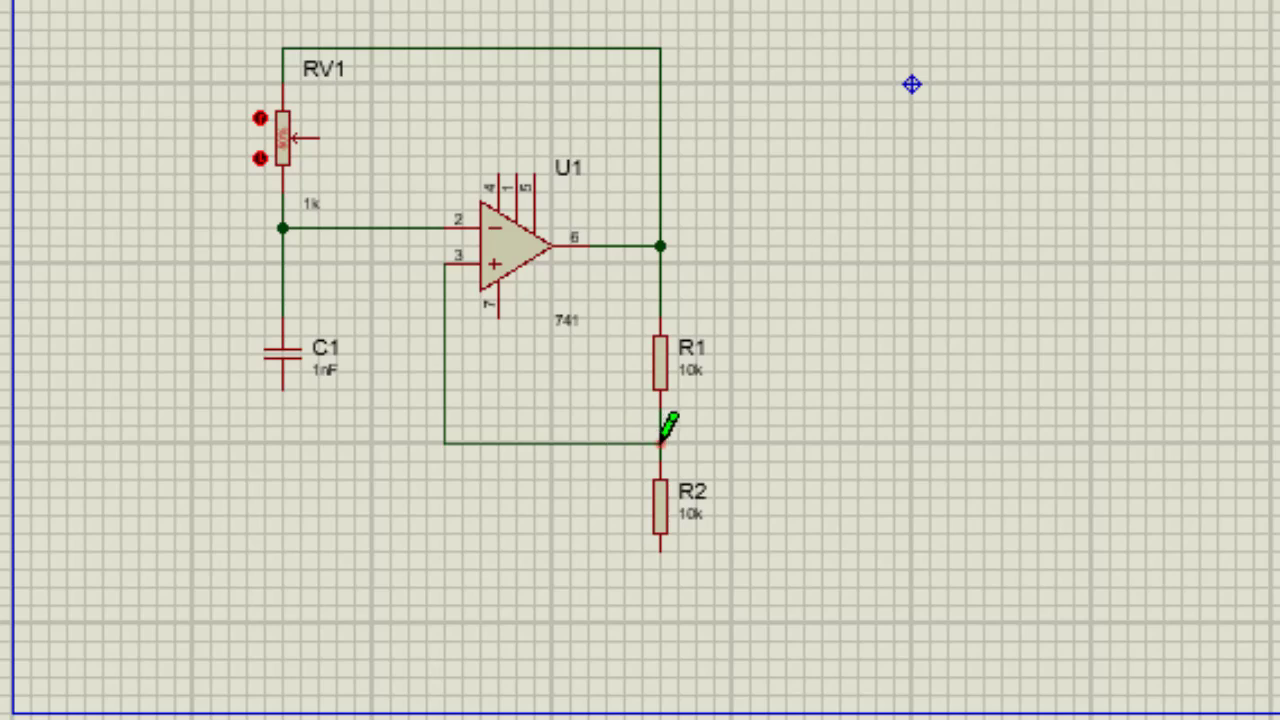
left_click(660, 441)
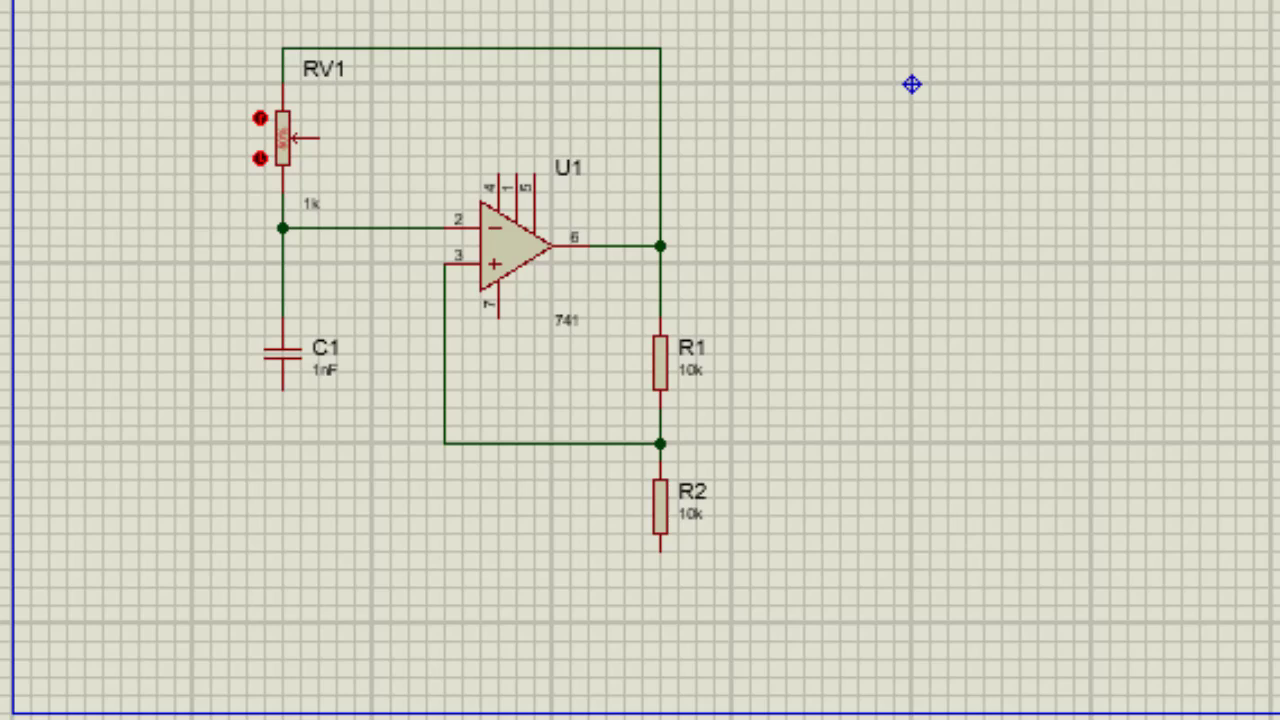
left_click(350, 168)
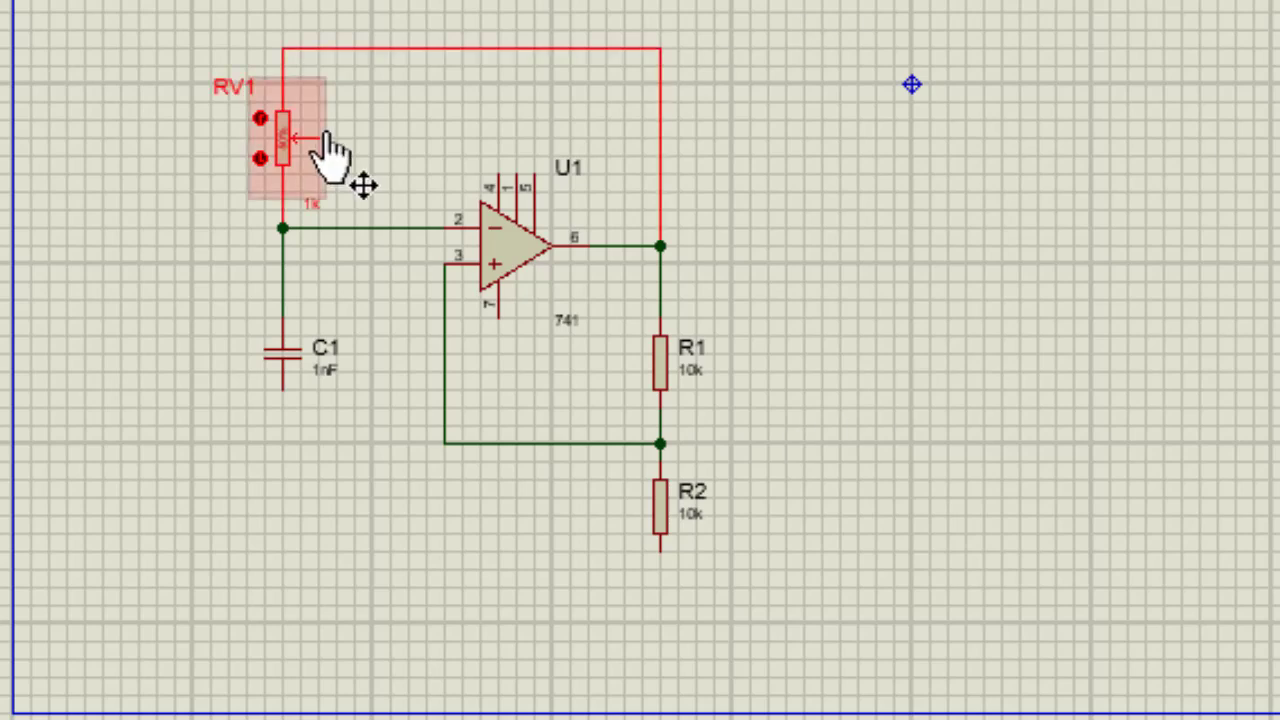
left_click(322, 137)
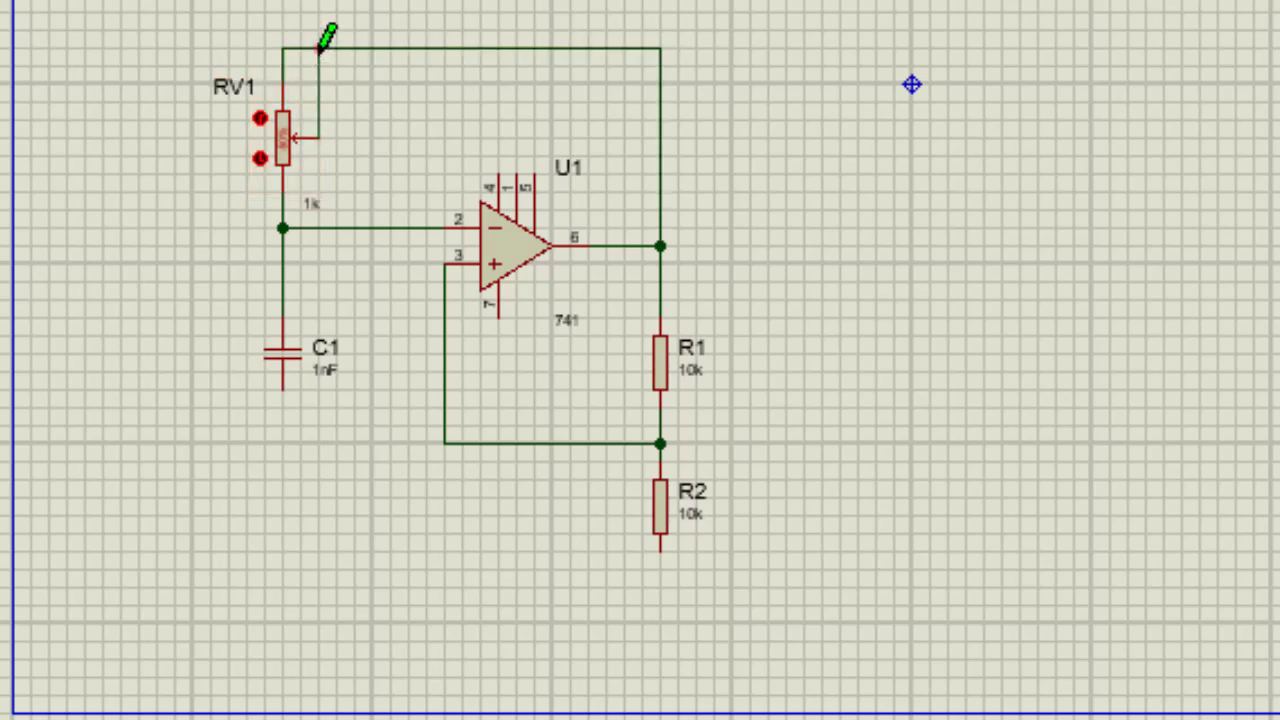
left_click(319, 49)
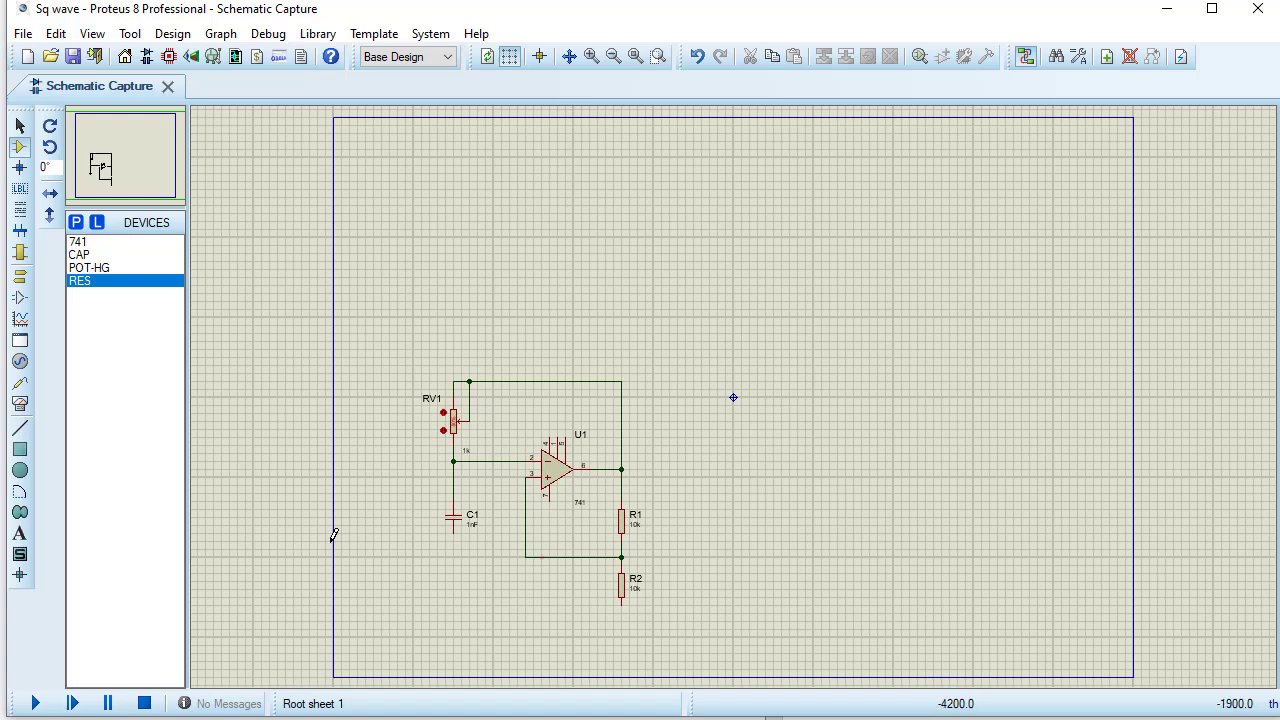
Step: Place two DC generators beside op-amp U1
left_click(19, 361)
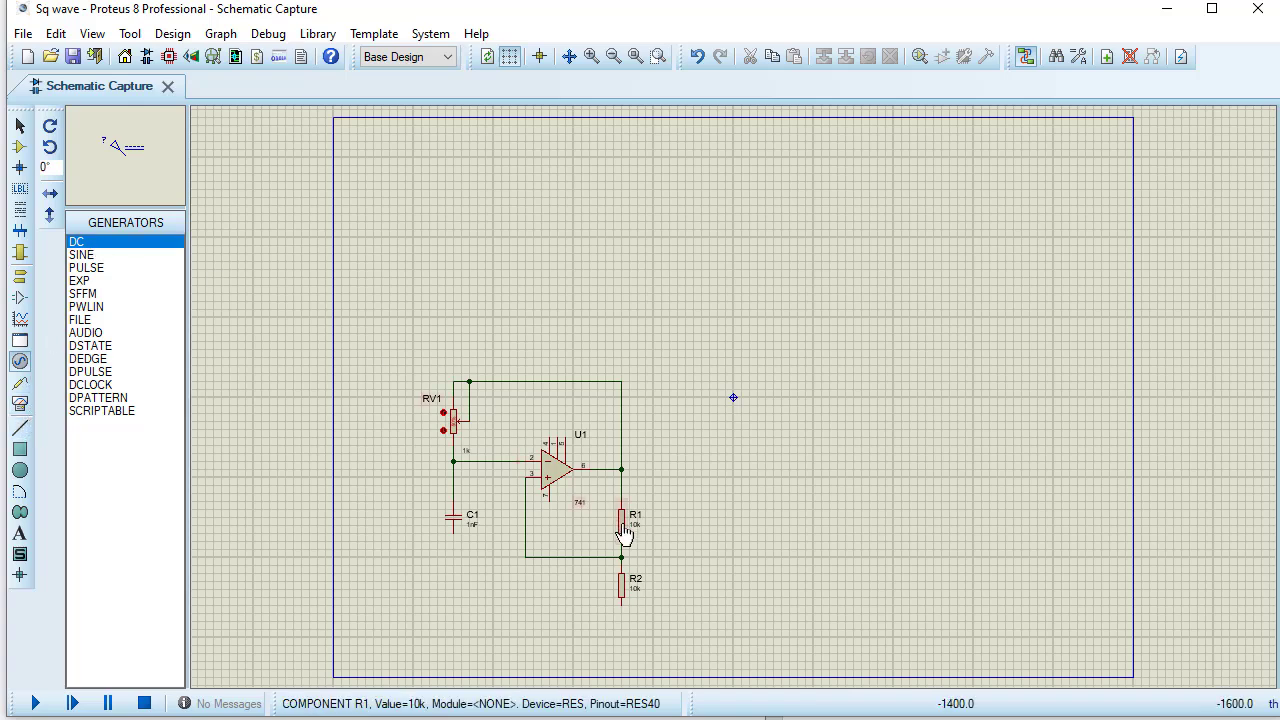
left_click(540, 399)
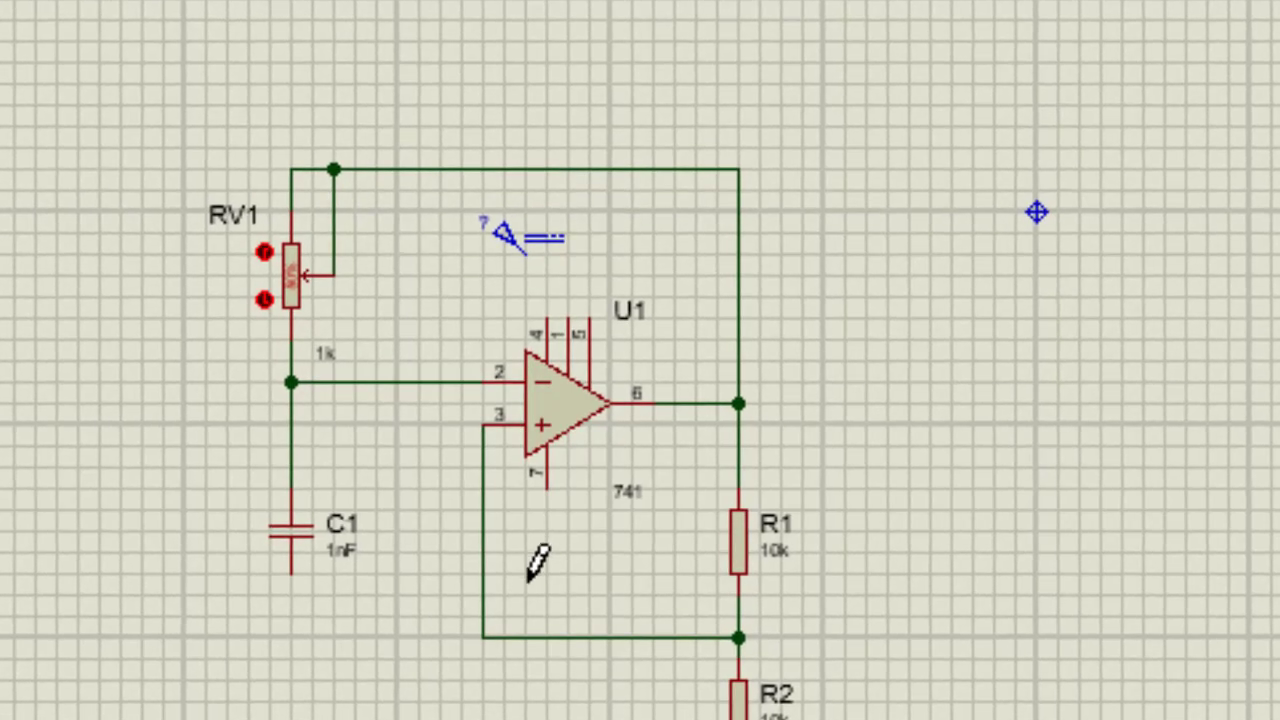
left_click(530, 578)
left_click(529, 577)
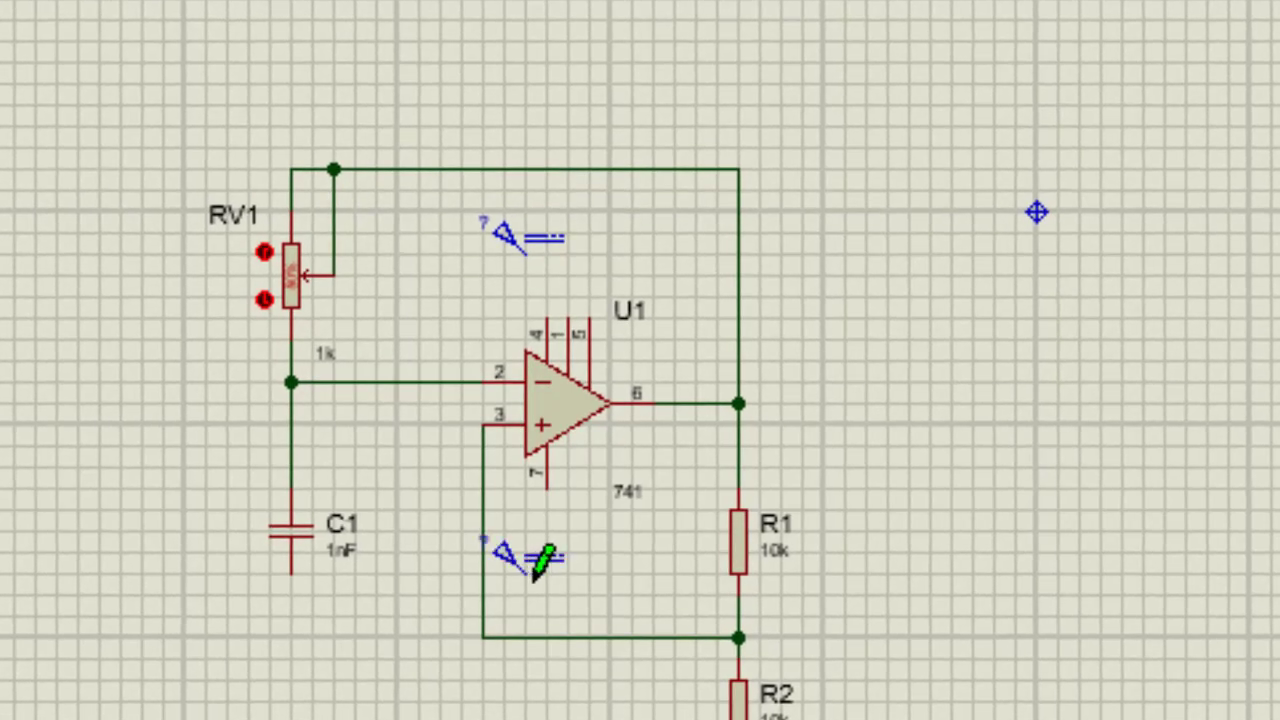
Step: Wire U1 pin 4 to the upper generator and pin 7 to the lower one
left_click(548, 312)
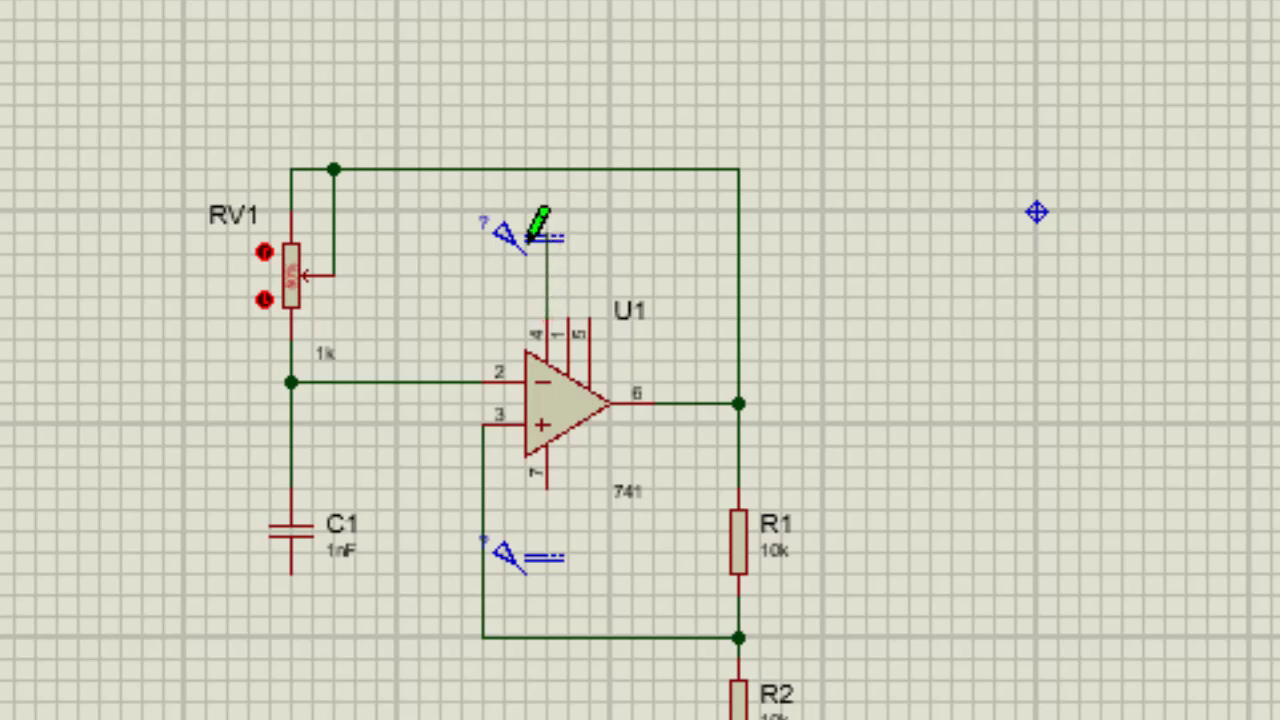
left_click(524, 251)
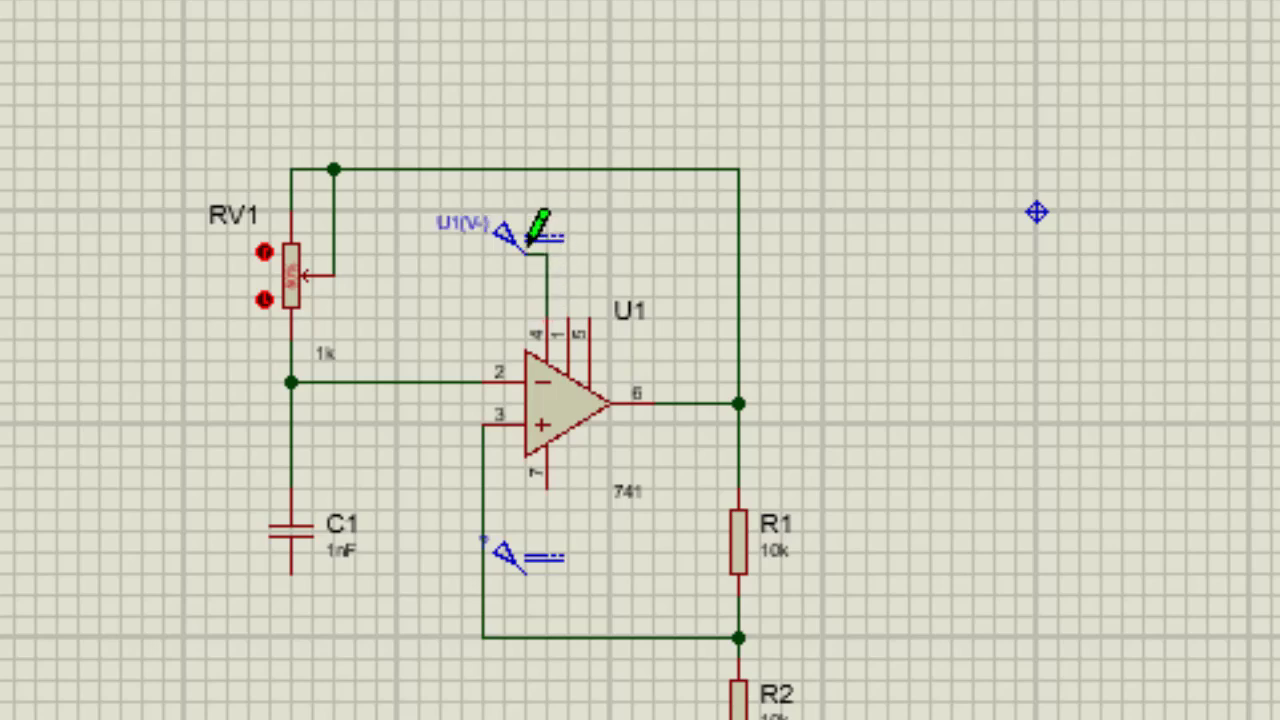
left_click(547, 487)
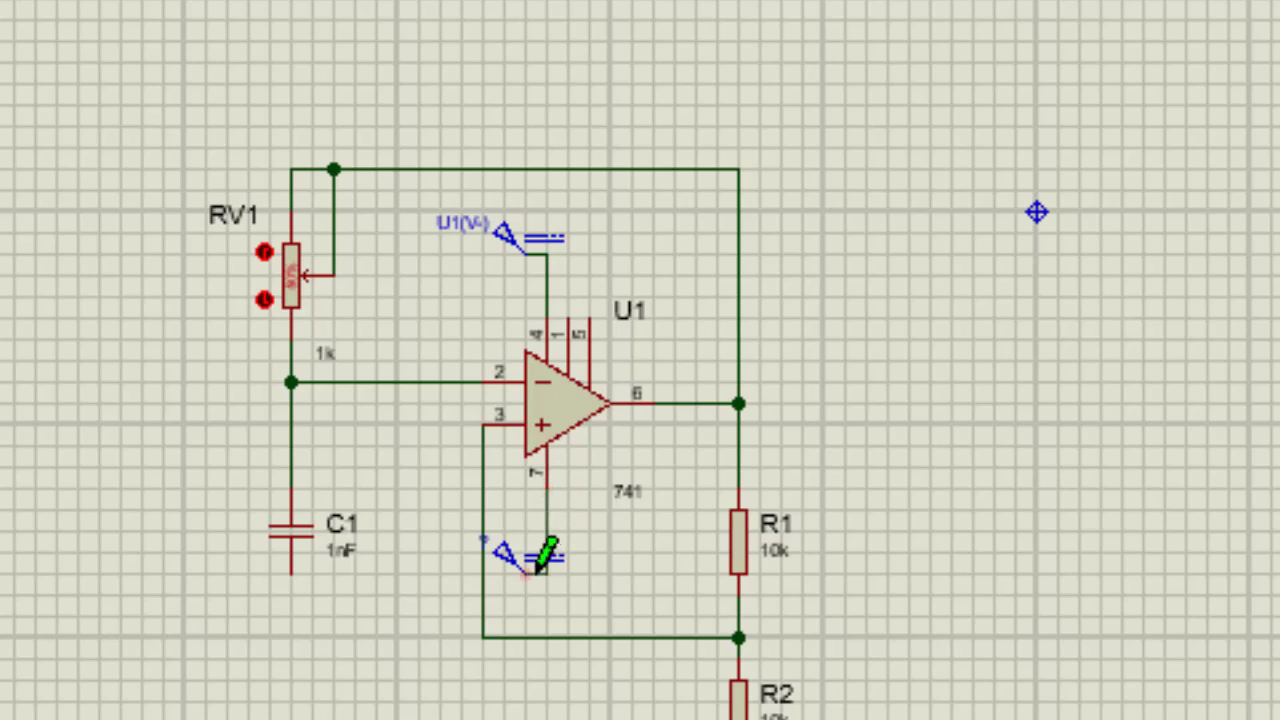
left_click(530, 572)
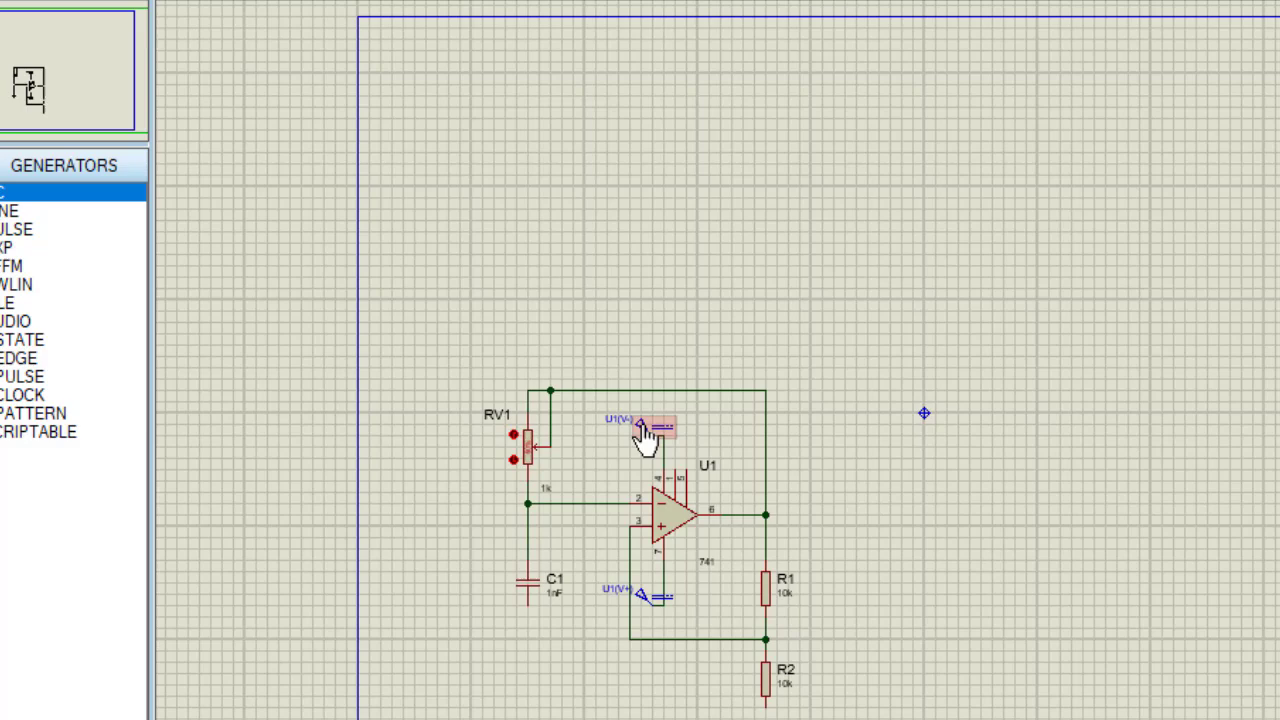
Step: Set the U1(V-) generator's voltage to -15 V
double_click(645, 430)
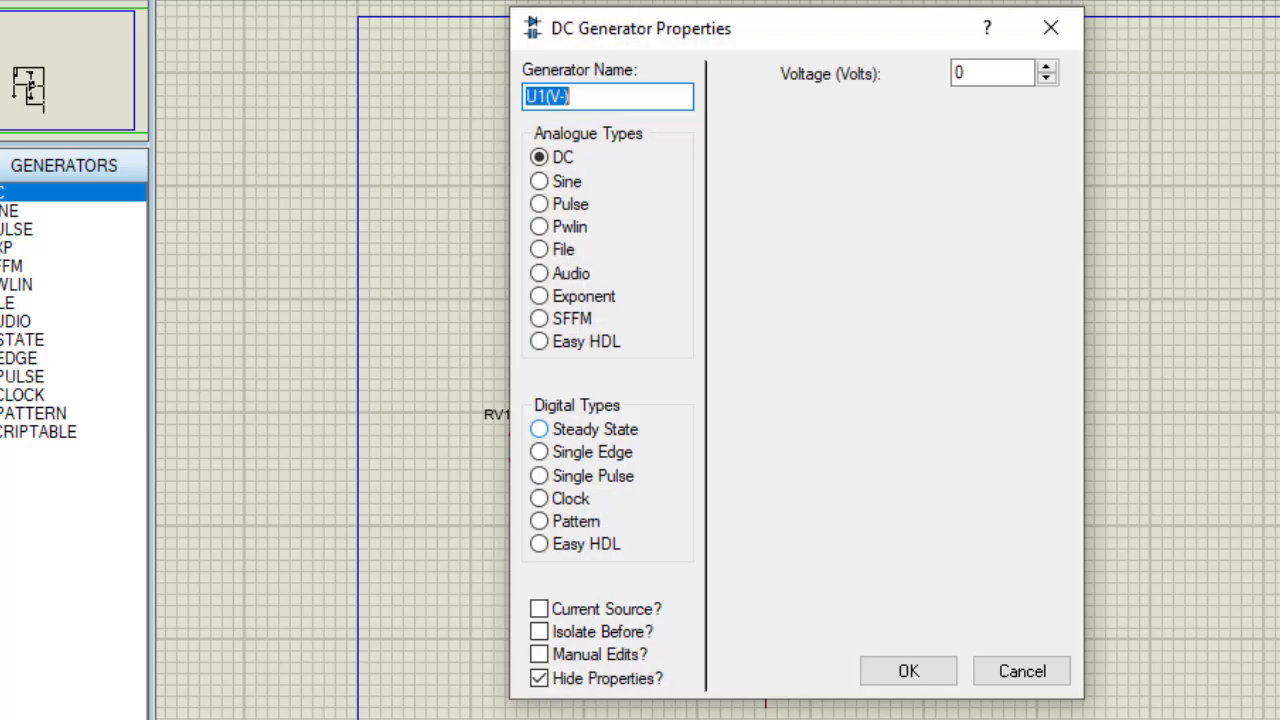
left_click(960, 72)
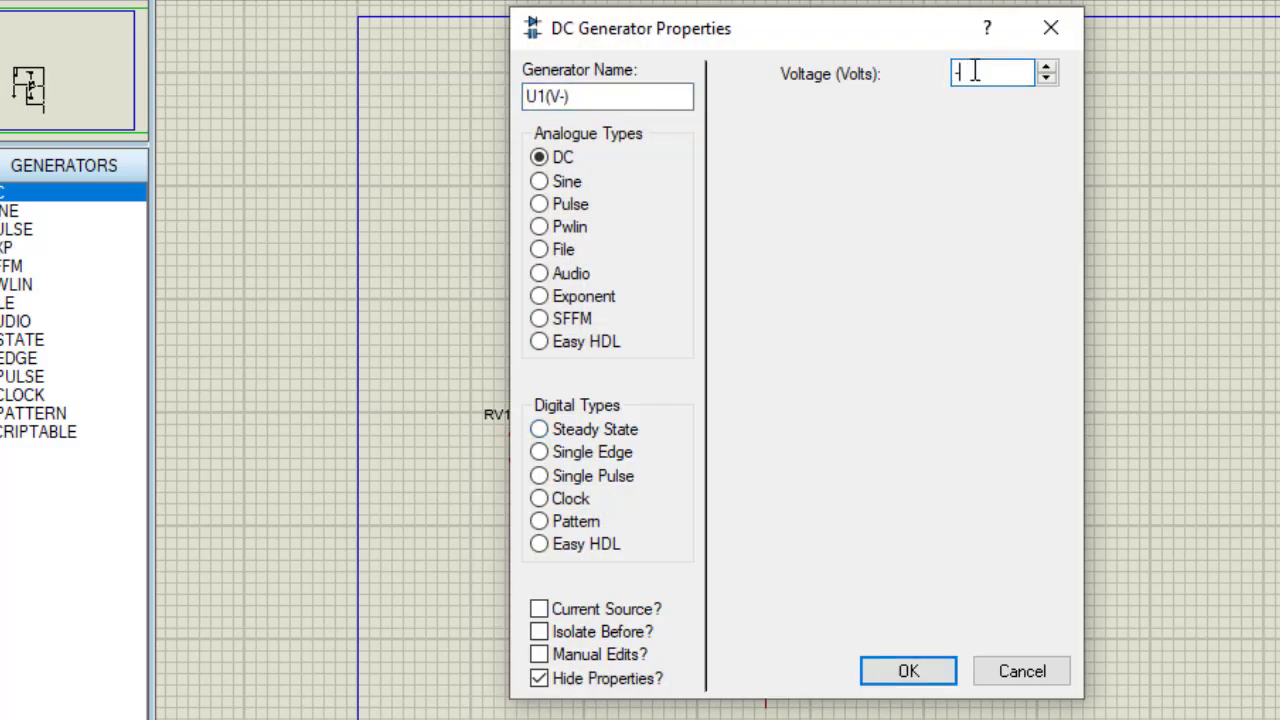
type("-15")
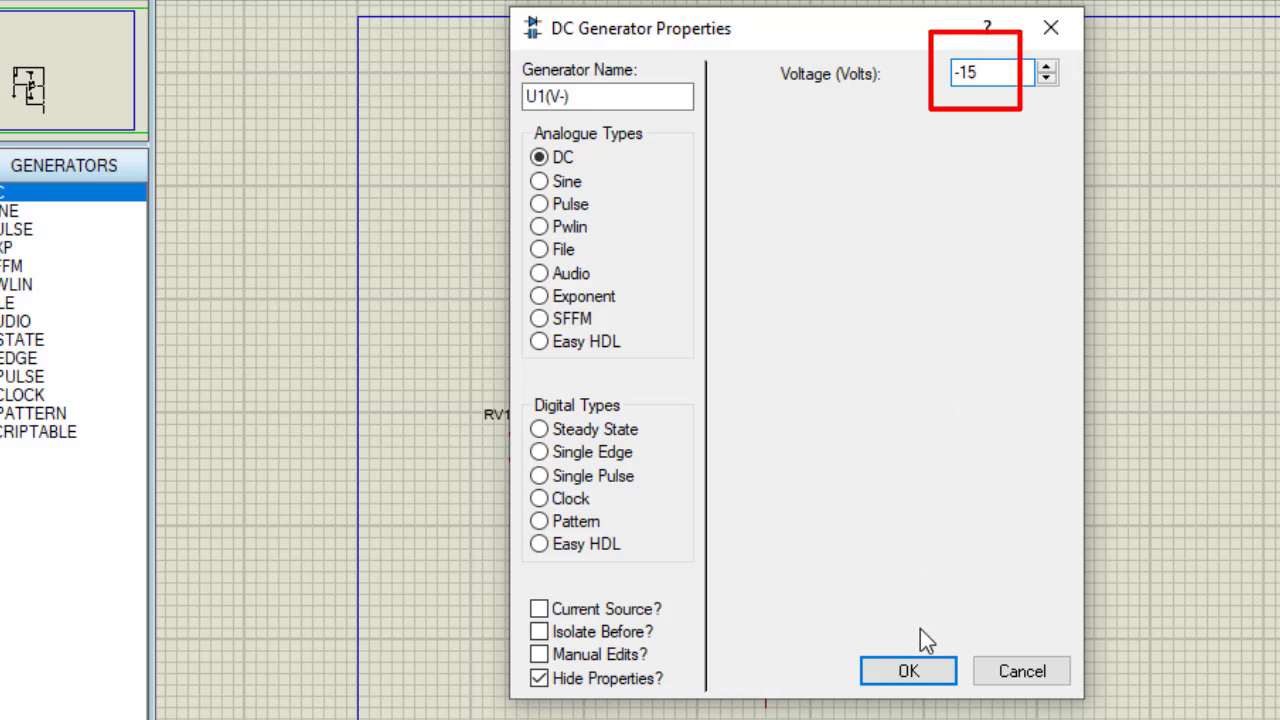
left_click(914, 676)
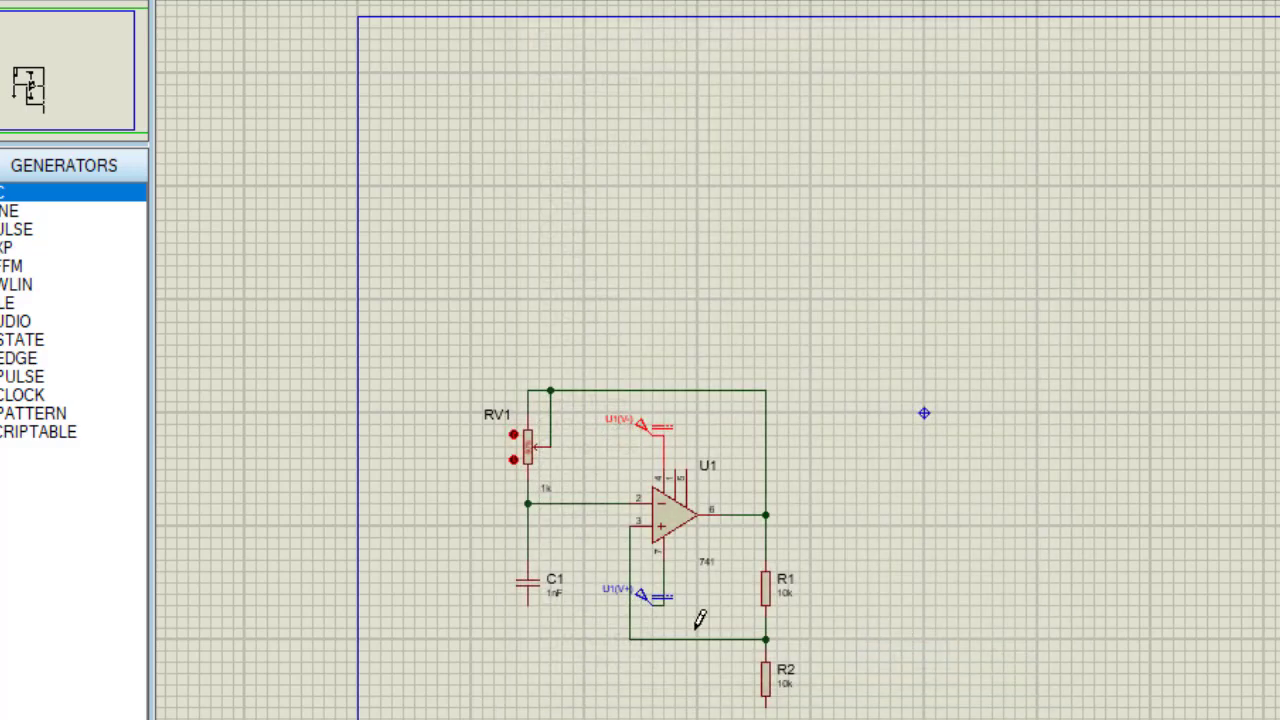
Step: Set the U1(V+) generator's voltage to 15 V
double_click(645, 594)
left_click(990, 68)
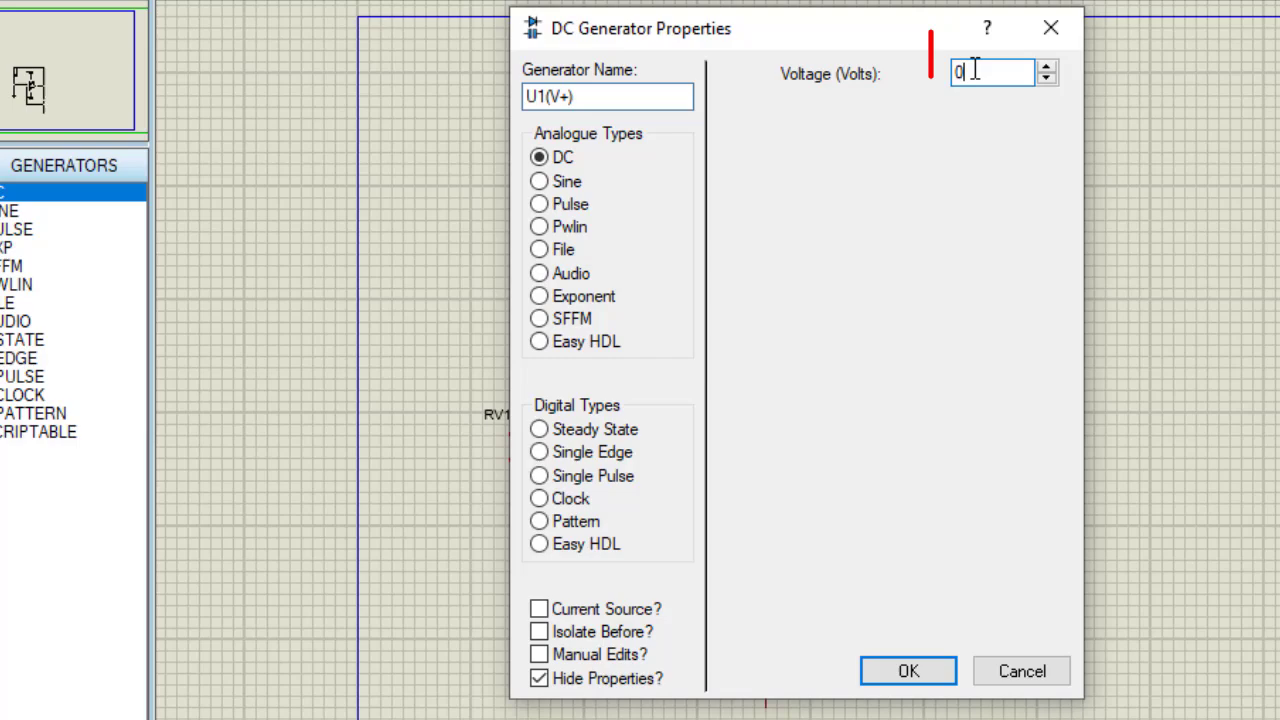
key("BackSpace")
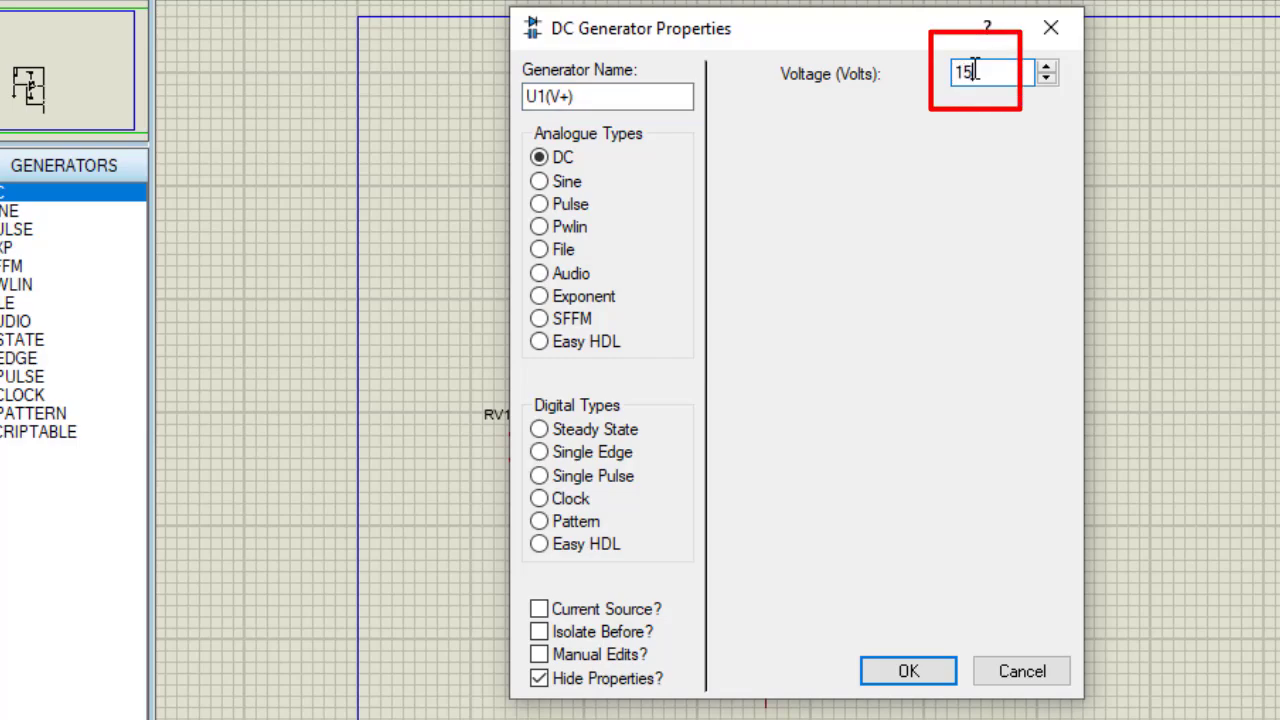
left_click(905, 671)
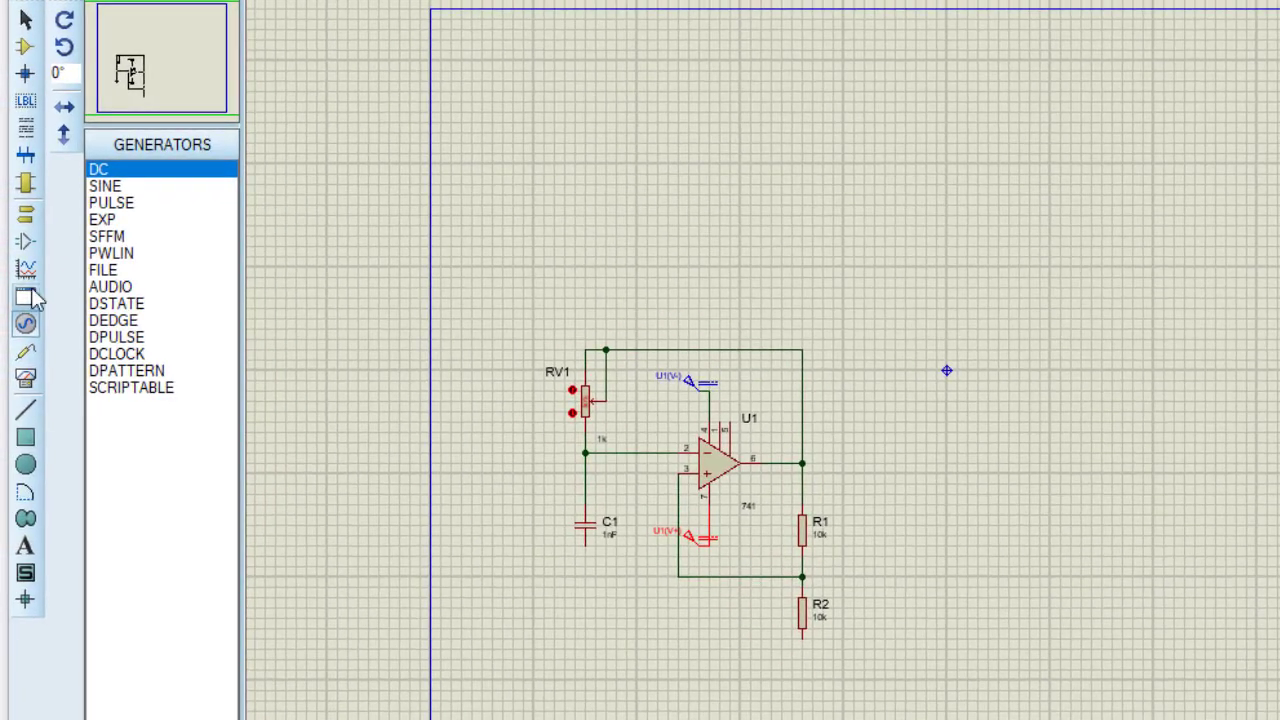
Step: Place GROUND terminals below capacitor C1 and resistor R2
left_click(26, 216)
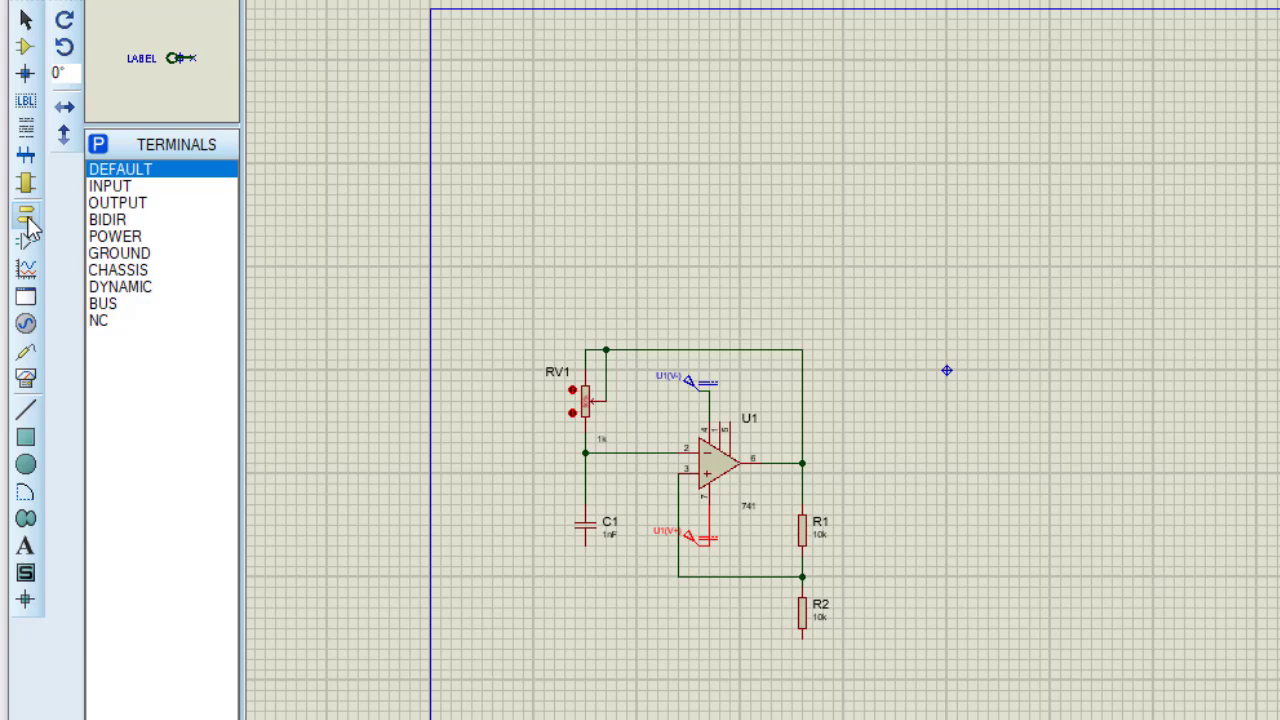
left_click(122, 254)
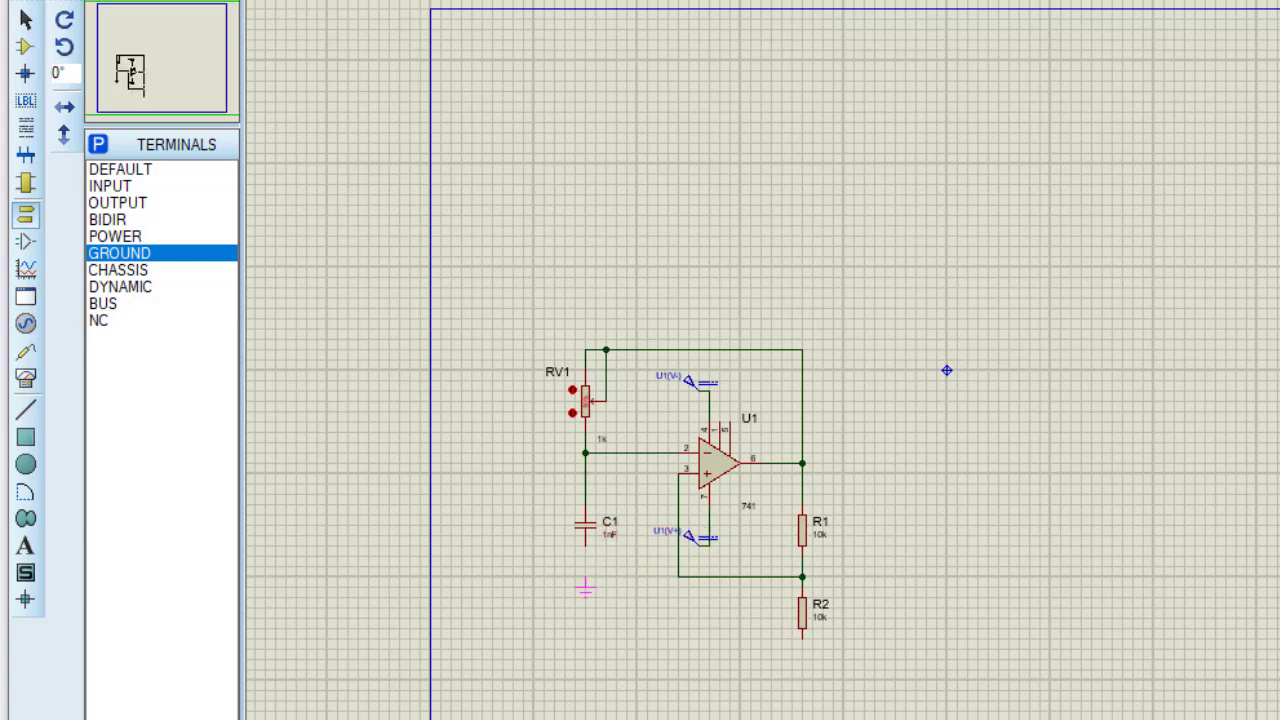
left_click(586, 582)
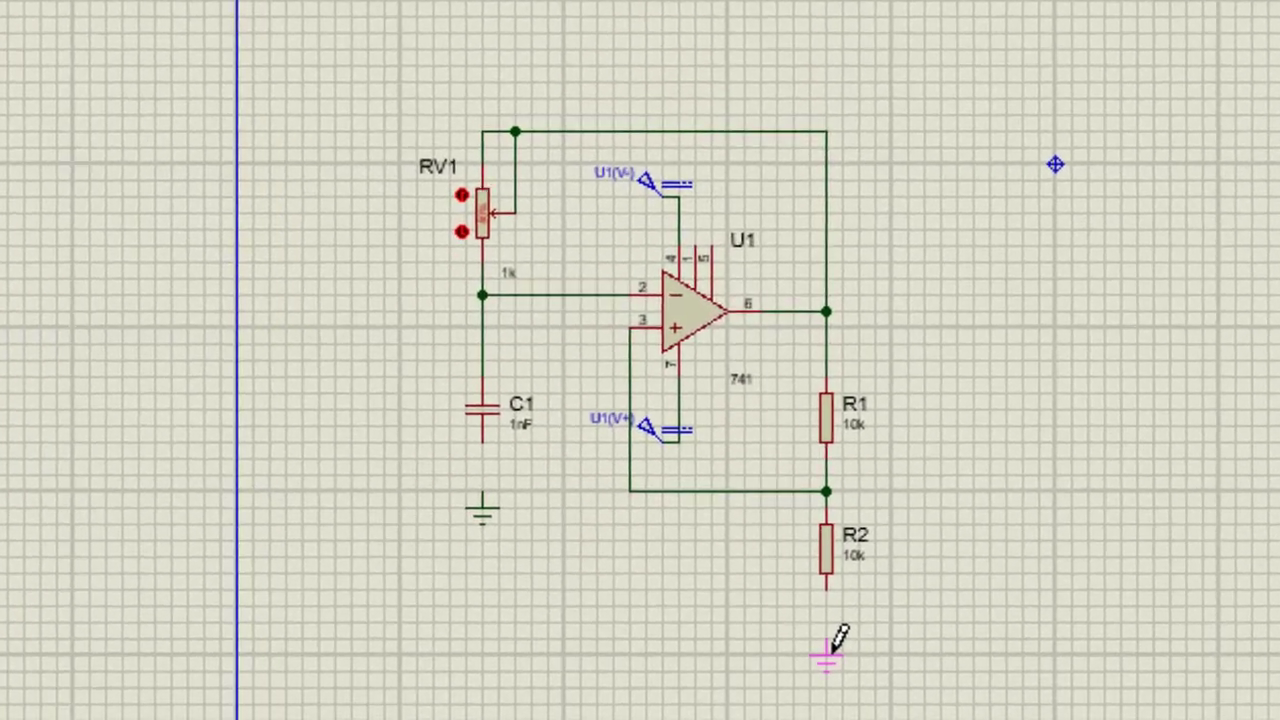
left_click(804, 676)
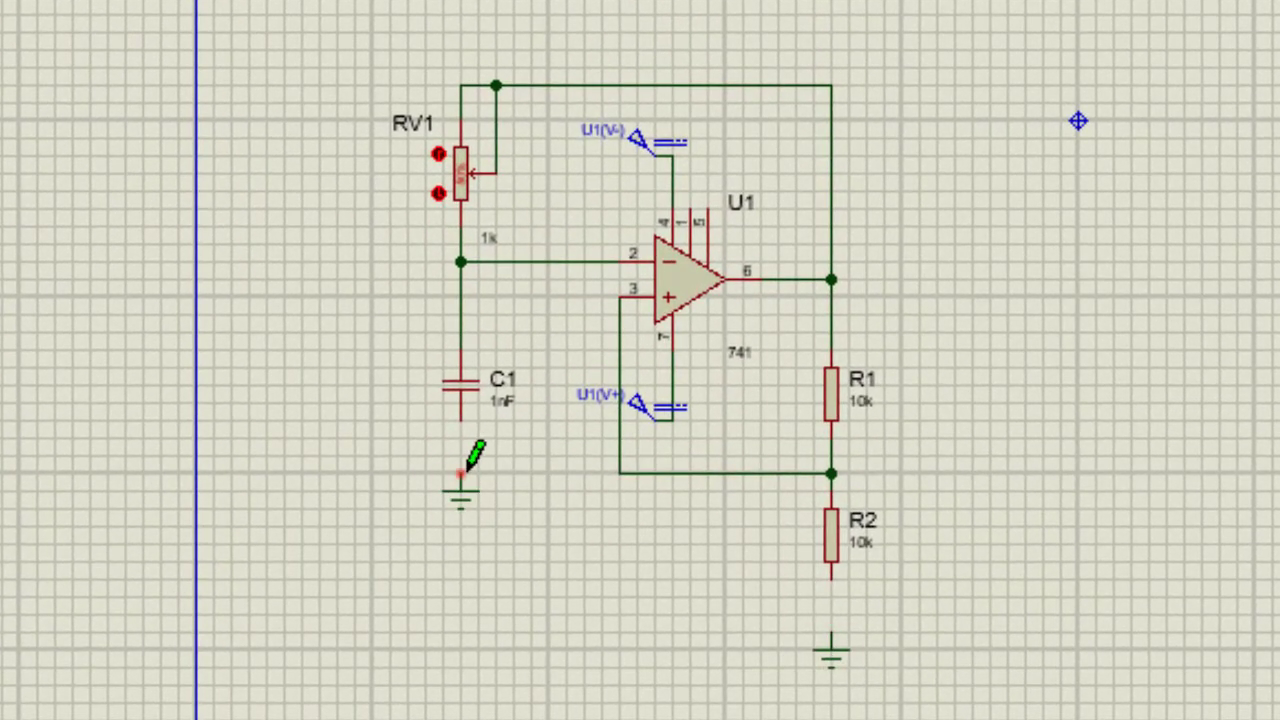
Step: Wire C1's lower pin to its ground terminal and begin R2's ground wire
left_click(462, 474)
left_click(460, 420)
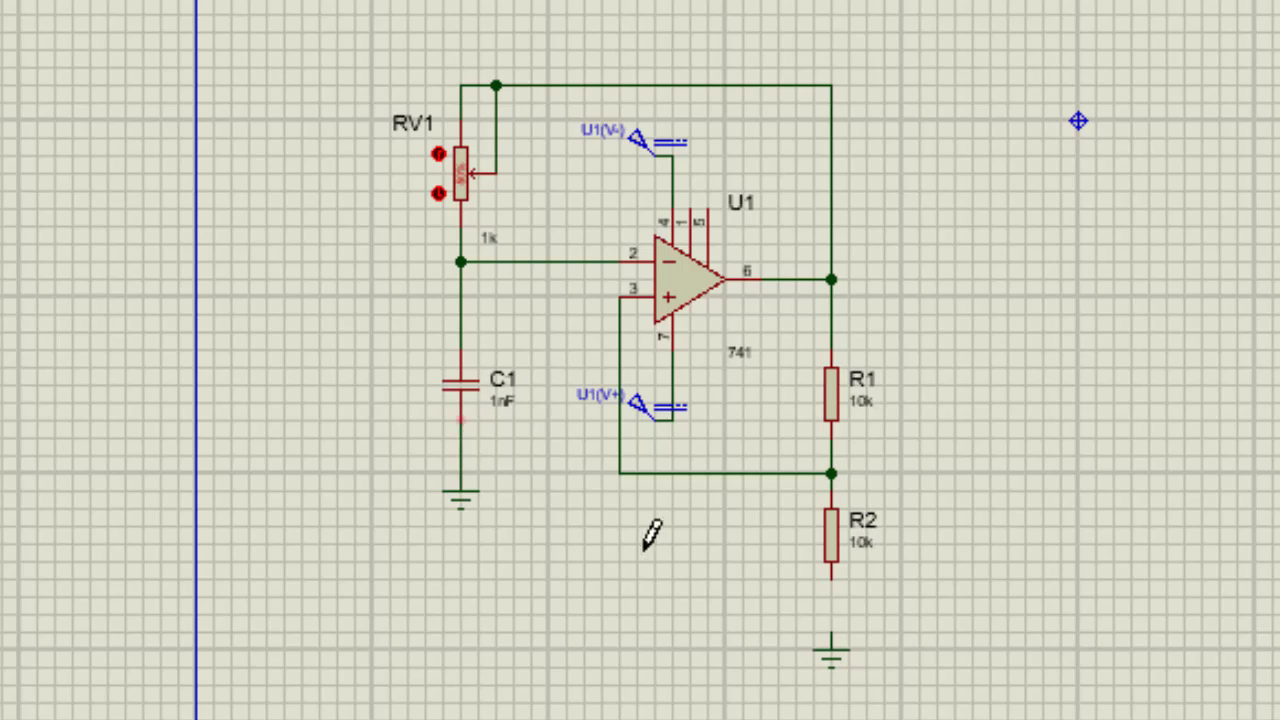
left_click(832, 630)
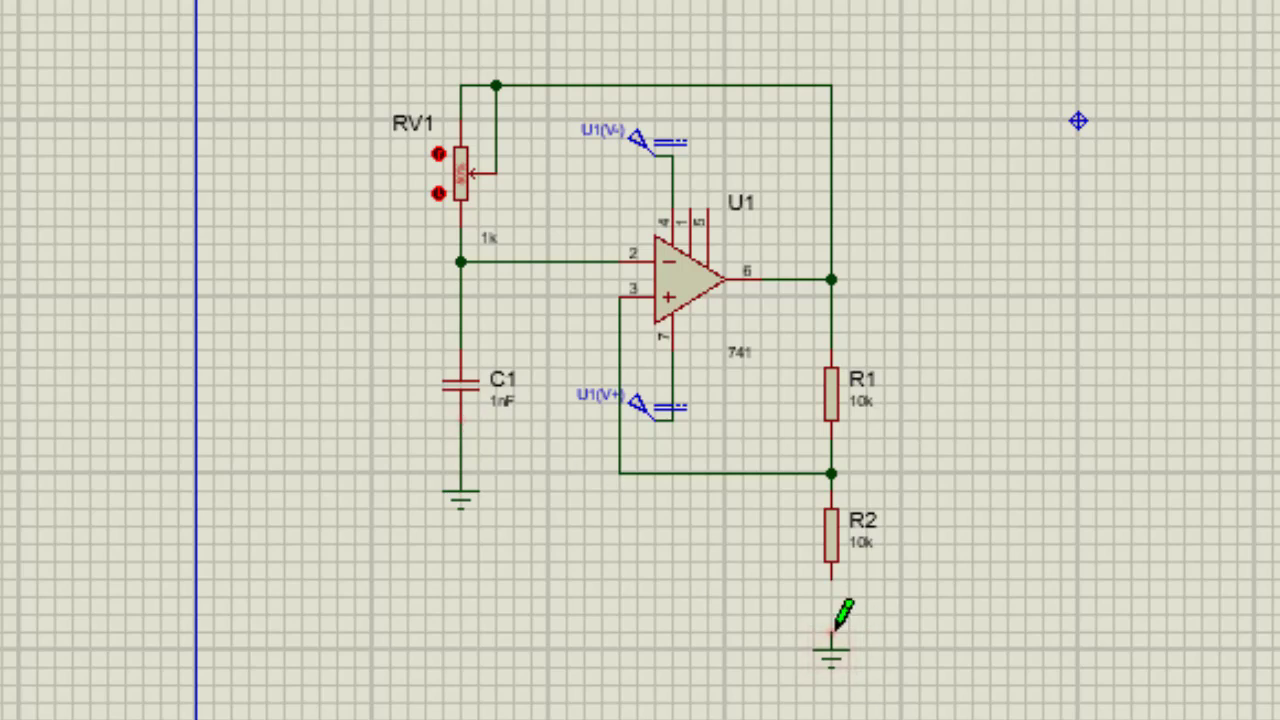
Step: Finish wiring R2's lower pin to ground and change RV1's value from 1k to 10k
left_click(834, 574)
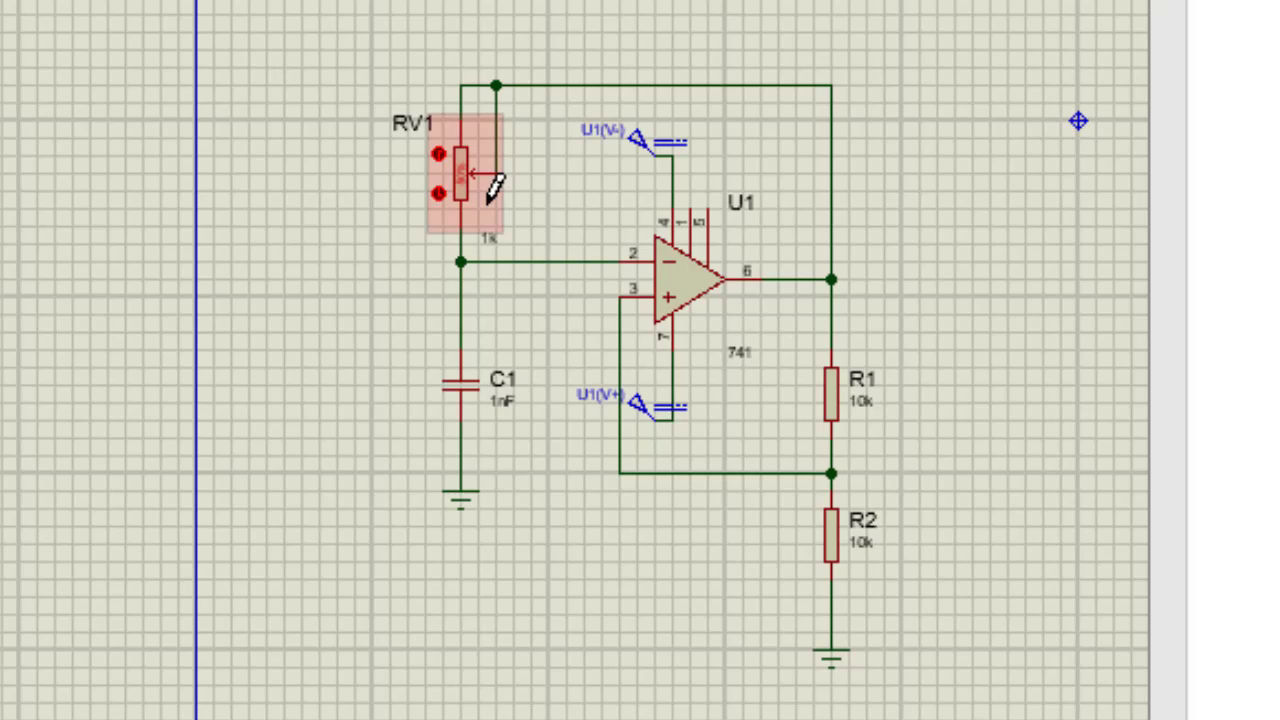
left_click(490, 248)
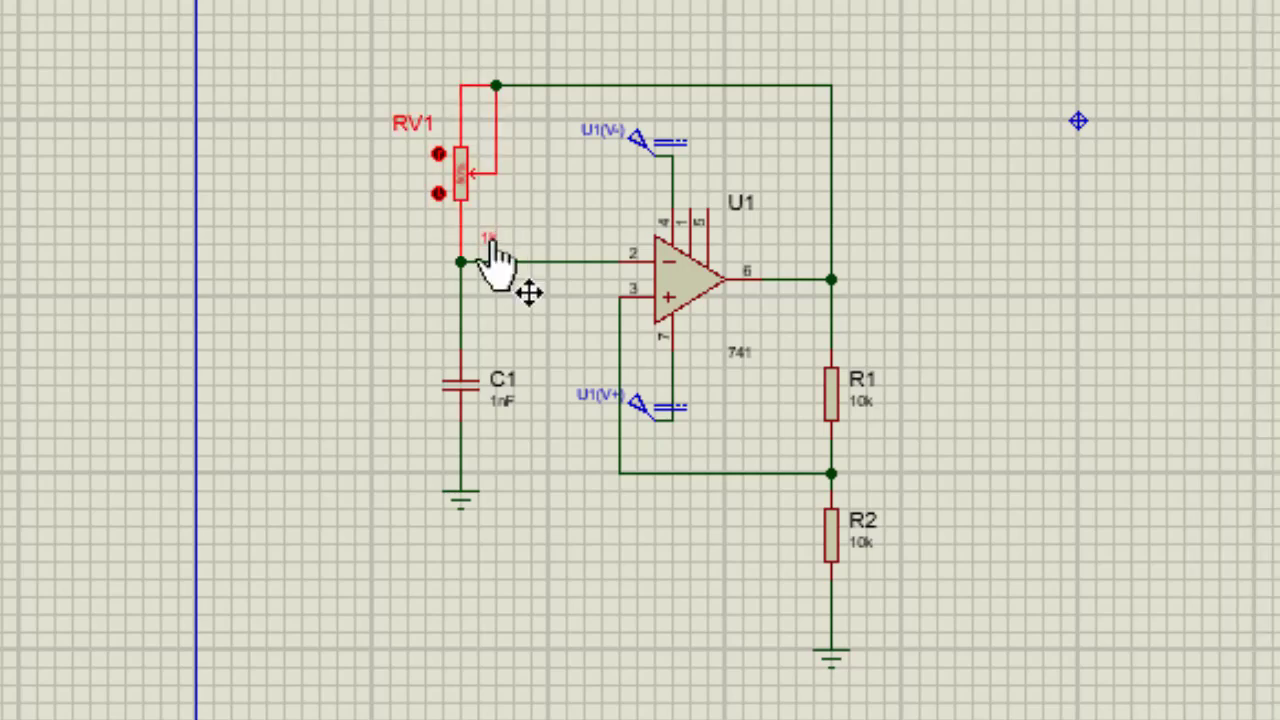
left_click(491, 248)
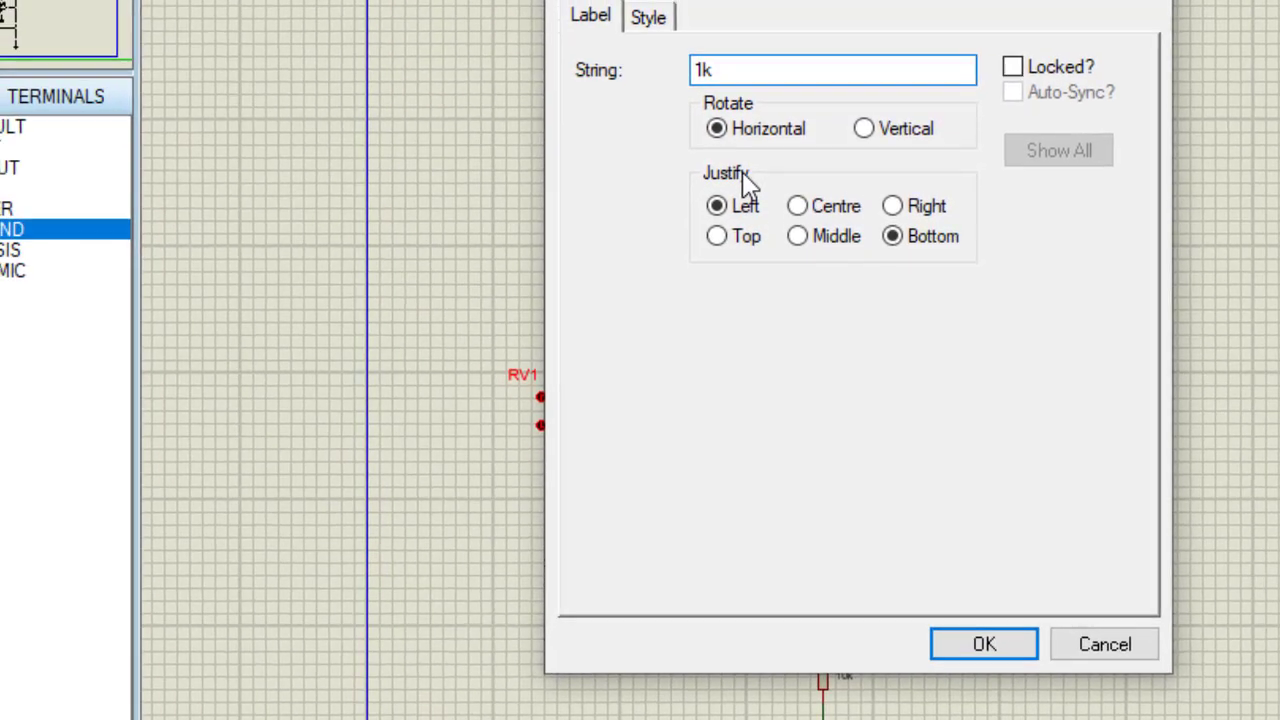
type("0")
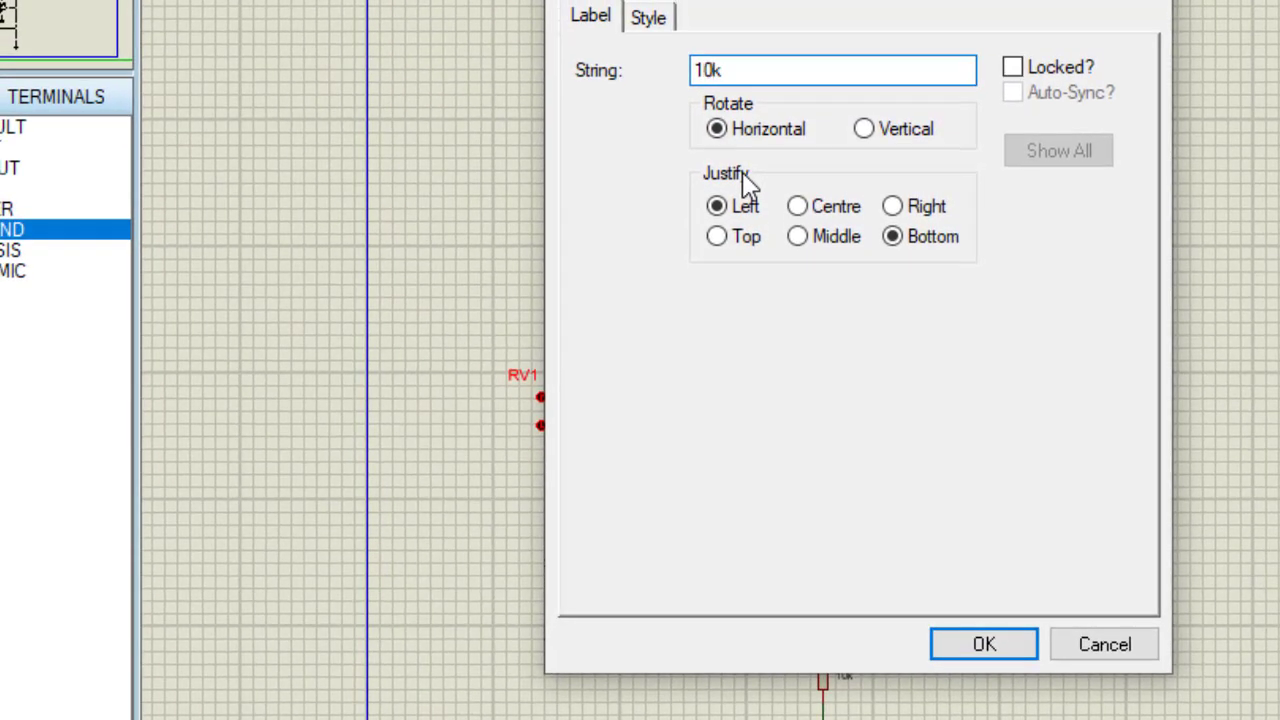
left_click(983, 643)
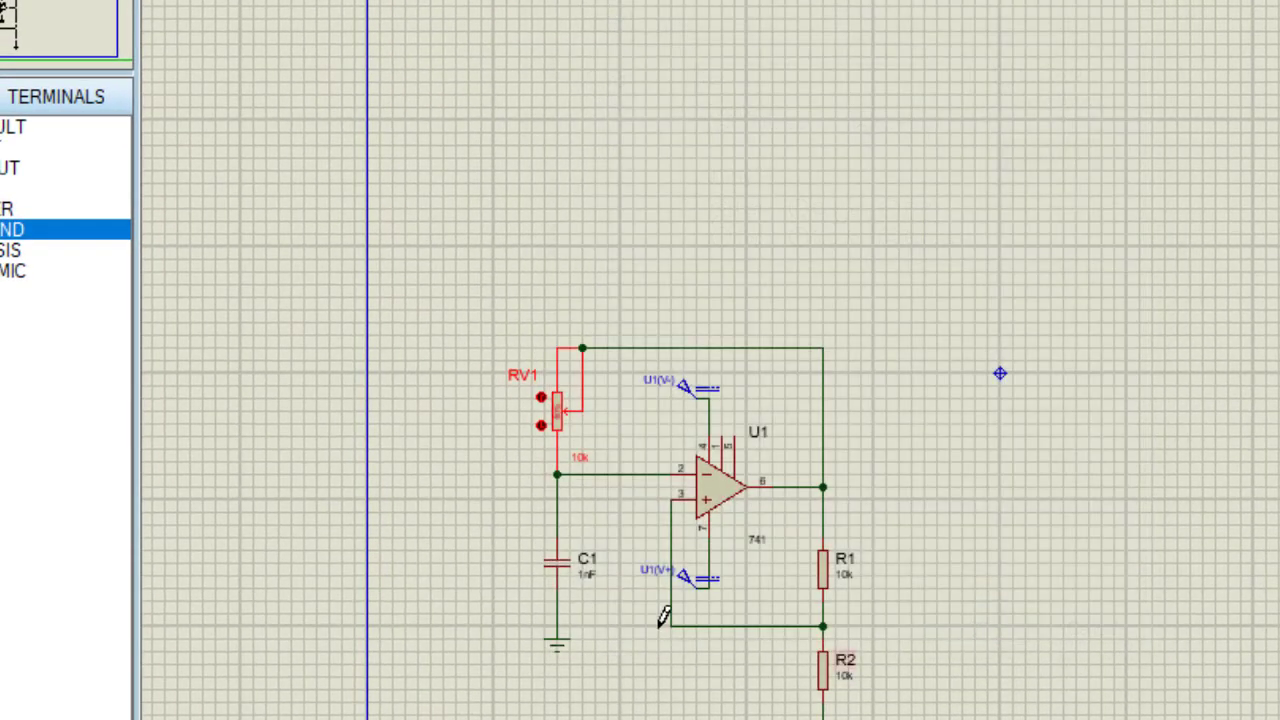
Step: Change capacitor C1's value from 1nF to 1000nF
left_click(588, 576)
left_click(708, 68)
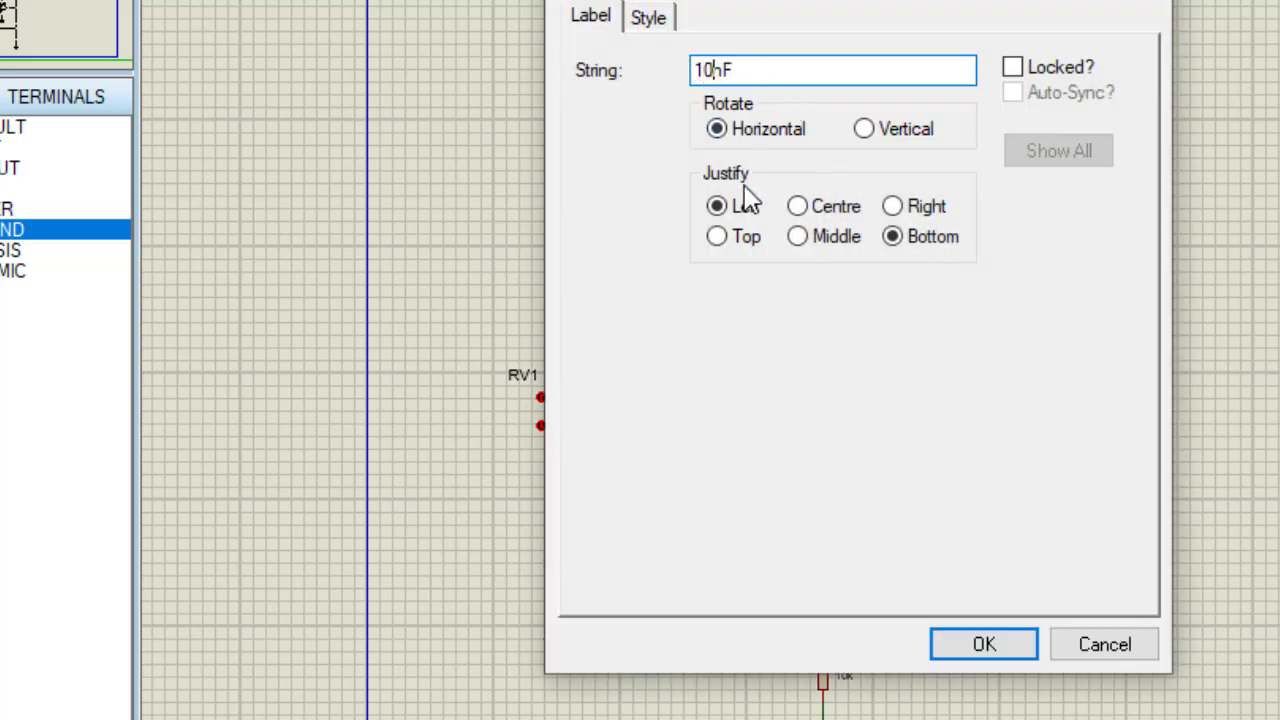
type("000")
left_click(1004, 644)
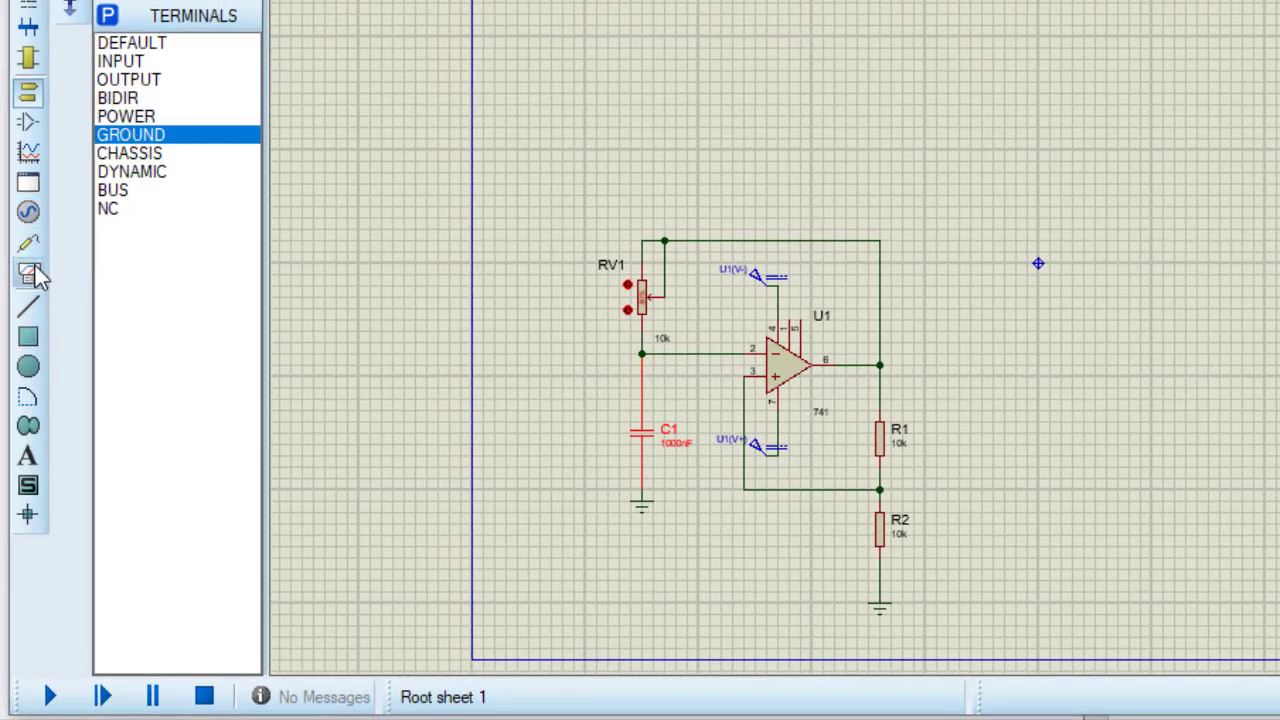
Step: Place an OSCILLOSCOPE right of the circuit and wire channel A to the op-amp output node
left_click(29, 273)
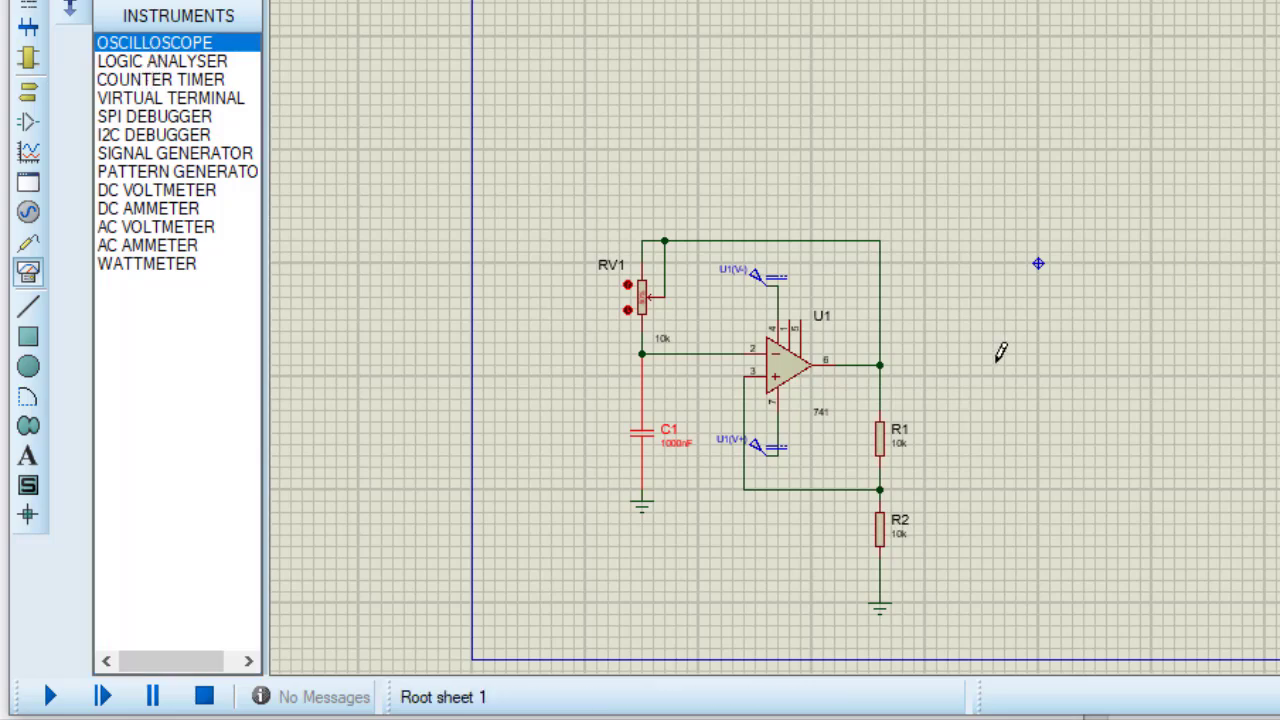
left_click(1006, 316)
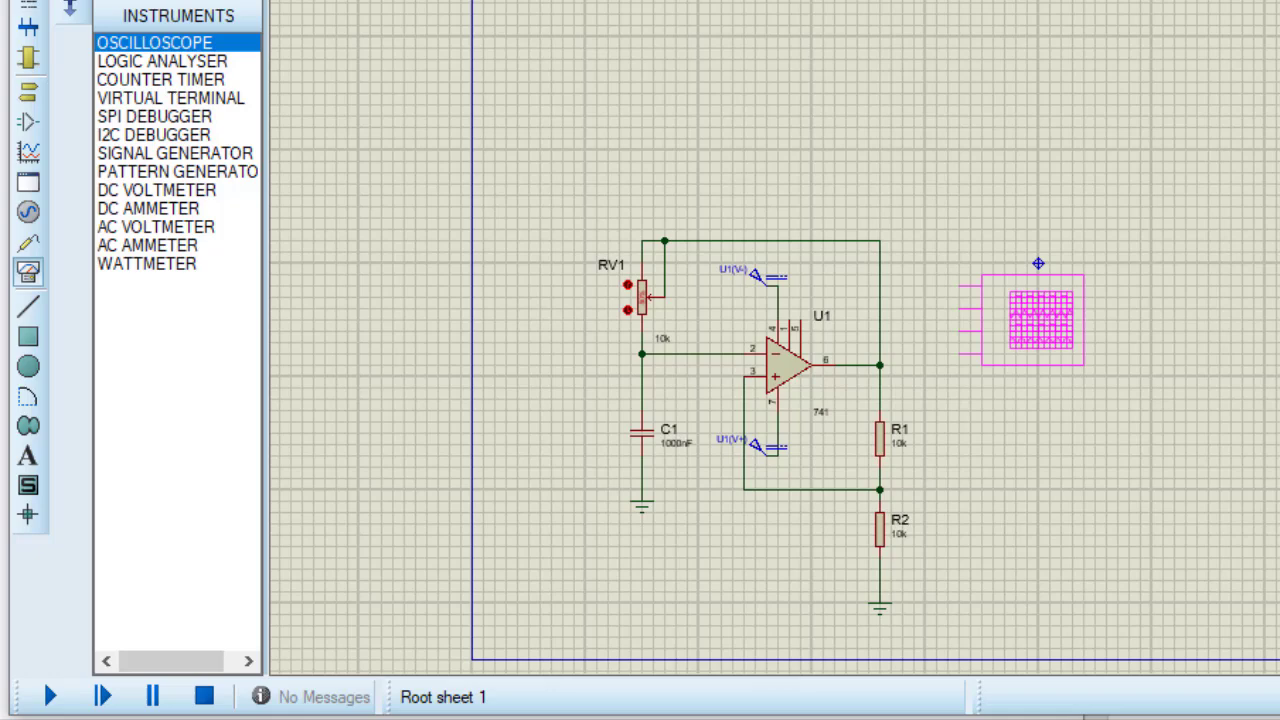
left_click(1043, 325)
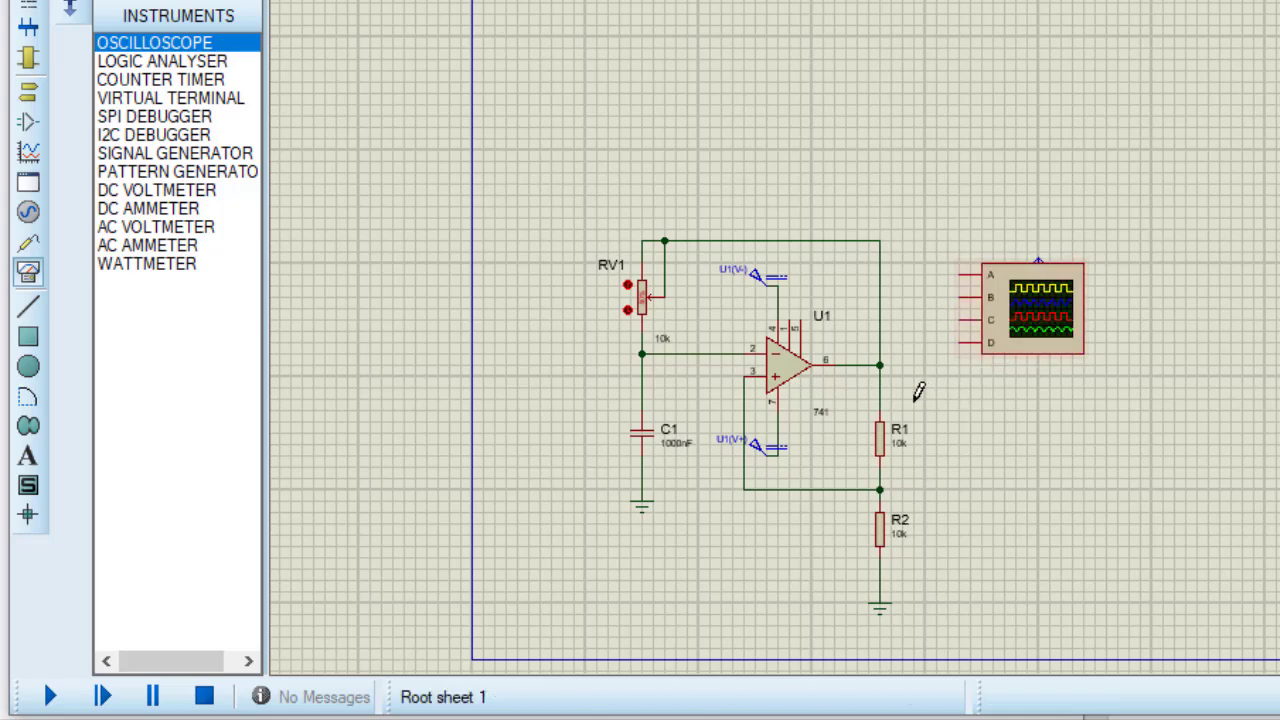
left_click(961, 273)
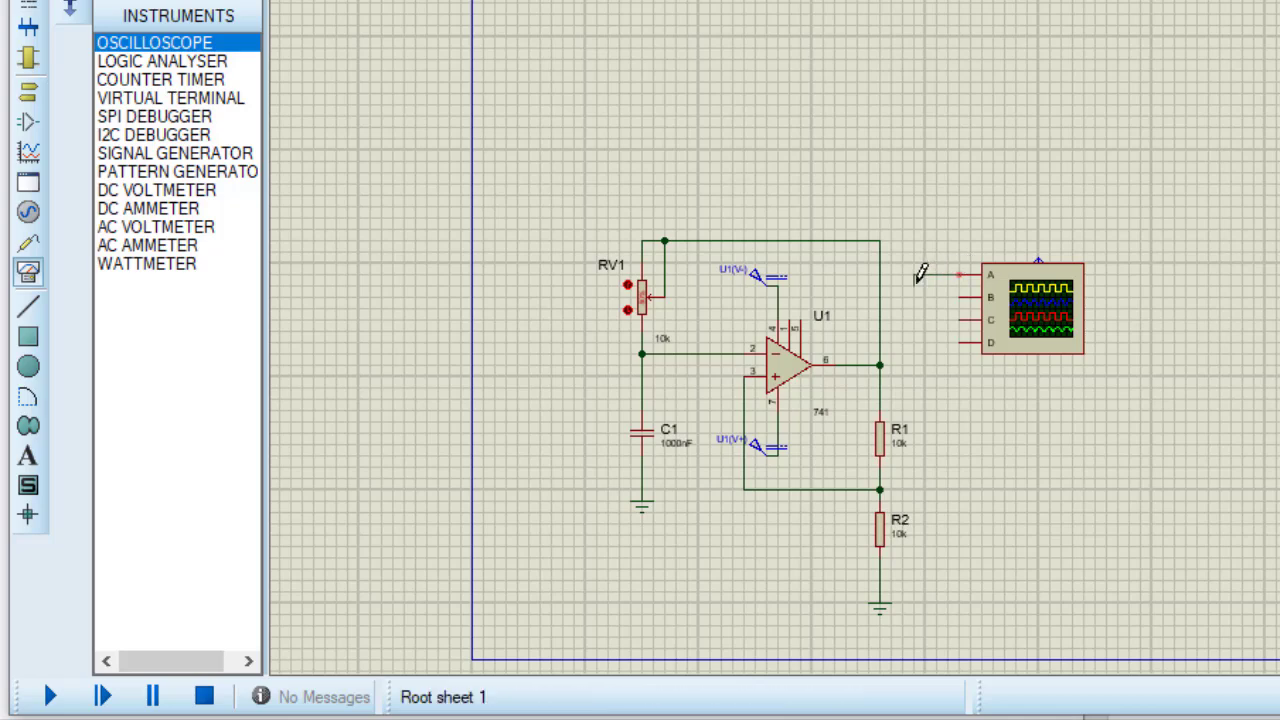
left_click(882, 364)
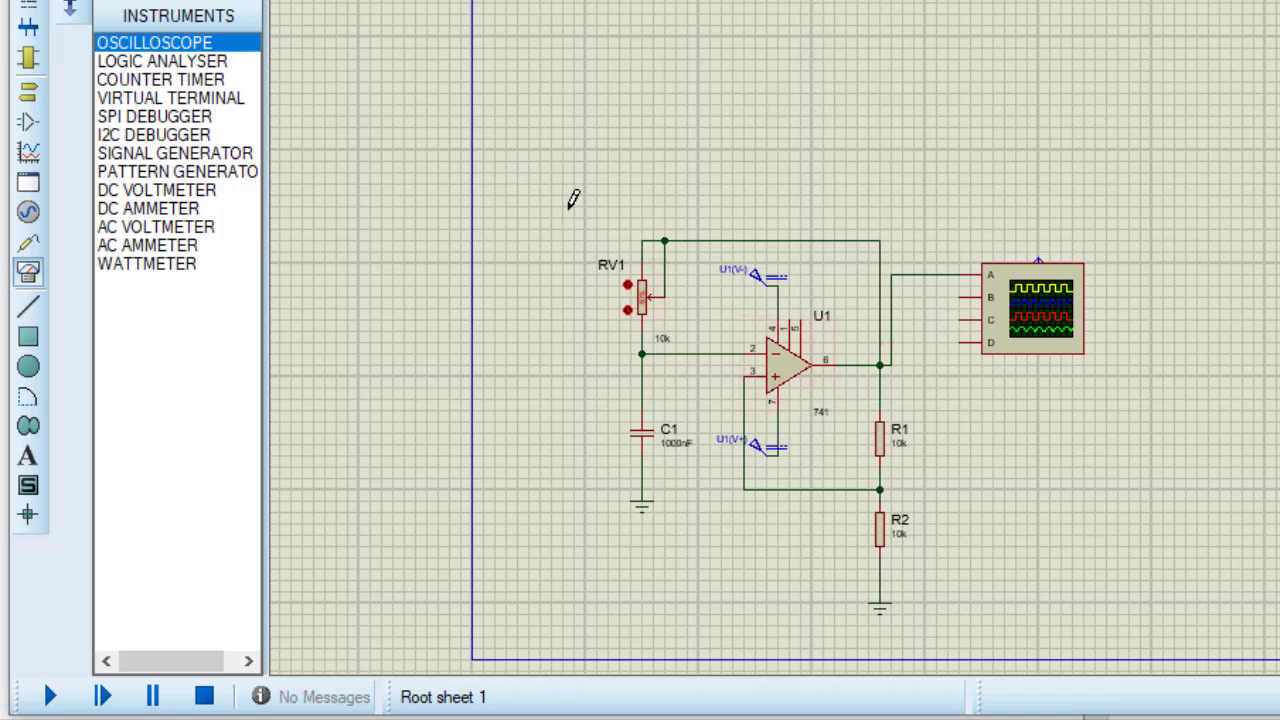
Step: Box-select the circuit with the oscilloscope and drag it higher on the sheet
left_click_drag(565, 207, 868, 490)
left_click_drag(1092, 592, 1125, 620)
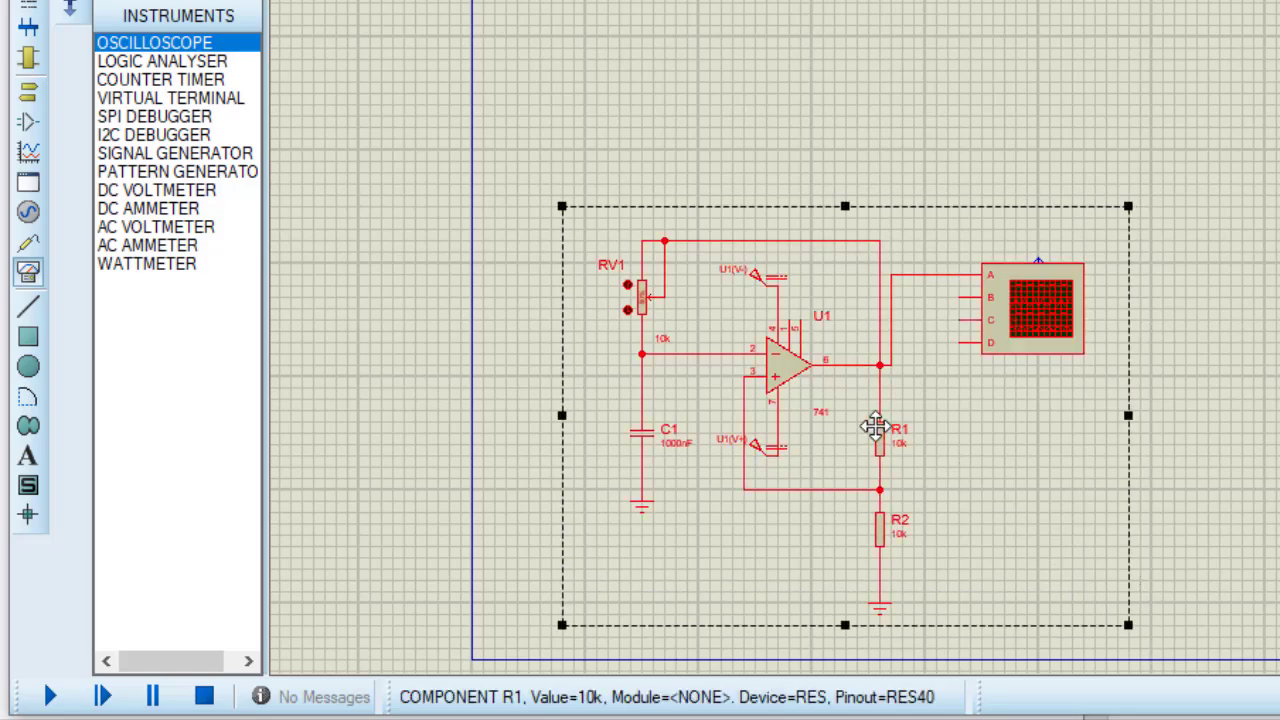
left_click_drag(874, 429, 854, 131)
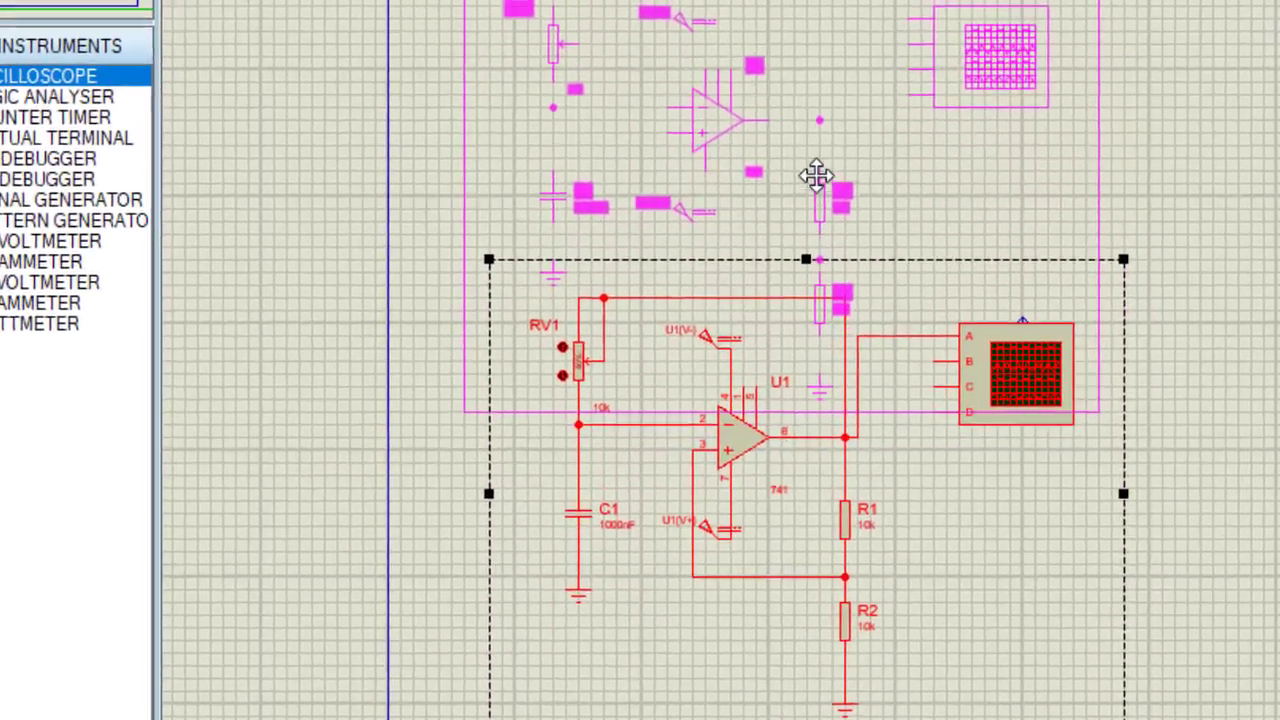
left_click_drag(816, 175, 808, 168)
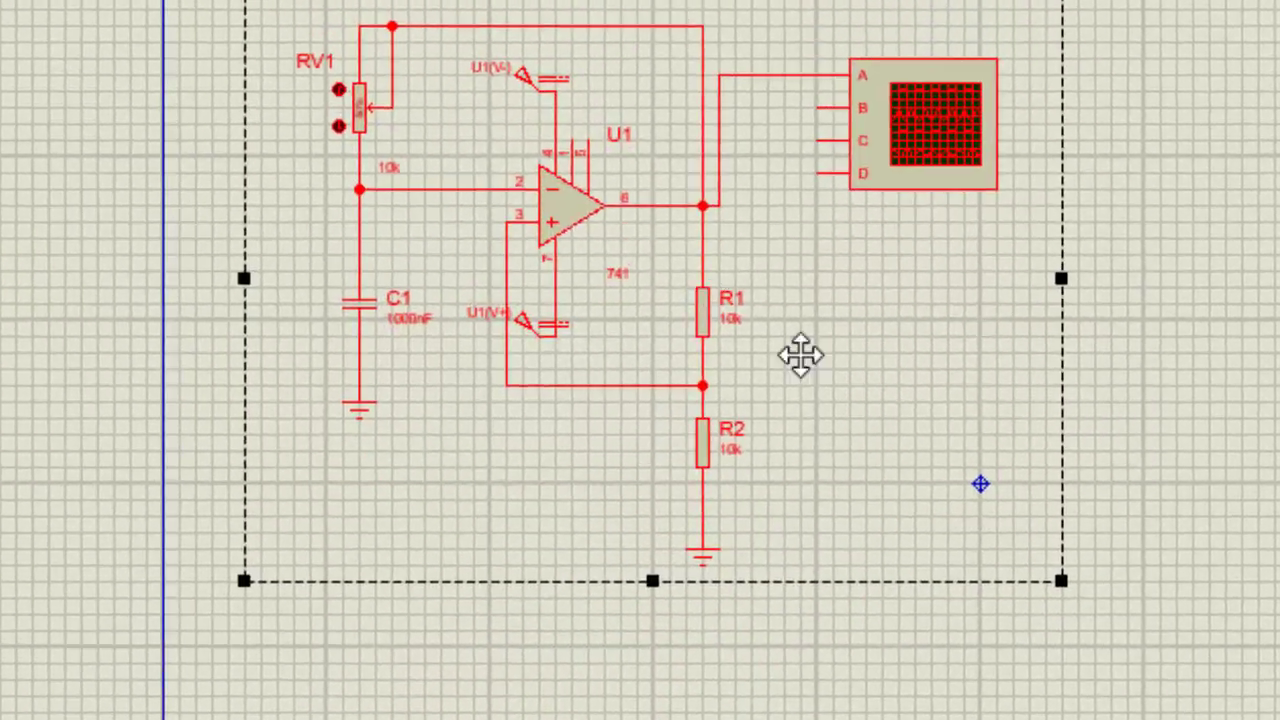
Step: Run the simulation and position the Digital Oscilloscope window beside the schematic
key("F12")
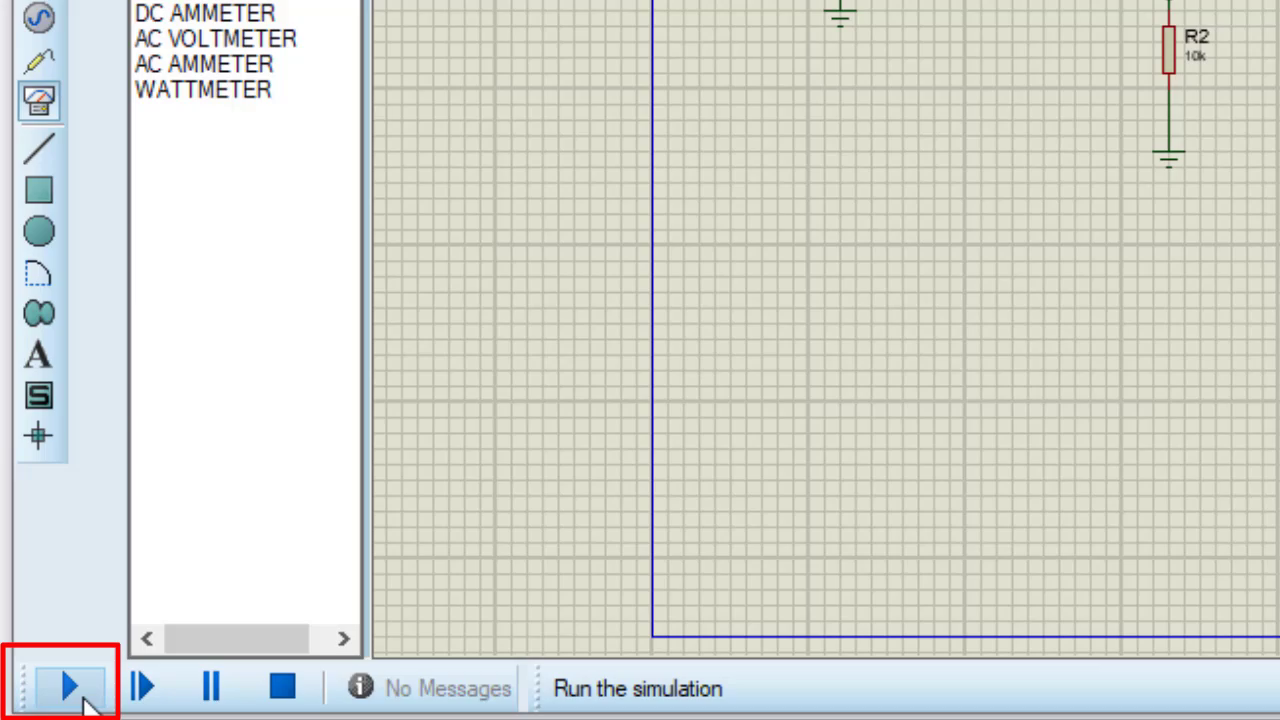
left_click(72, 688)
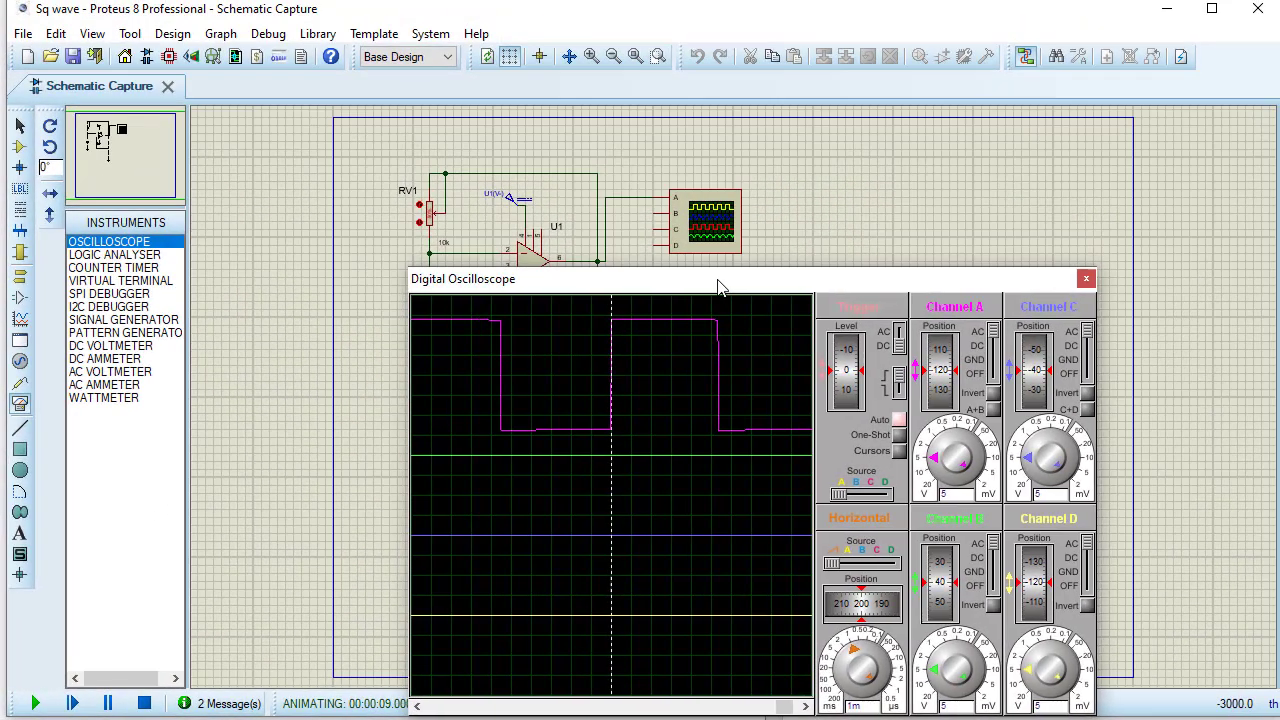
left_click_drag(795, 235, 929, 235)
left_click_drag(829, 288, 824, 270)
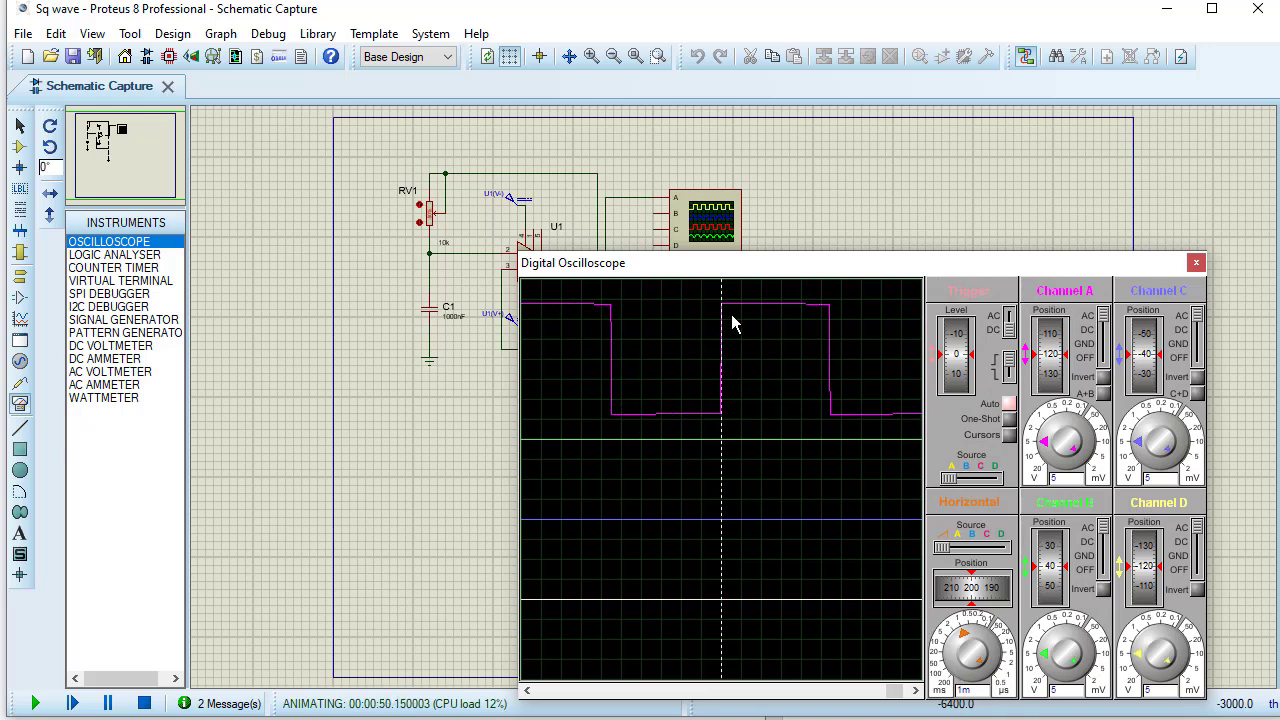
Step: Step the oscilloscope's horizontal time/div from 1m to 2m, then to 5m
left_click(966, 641)
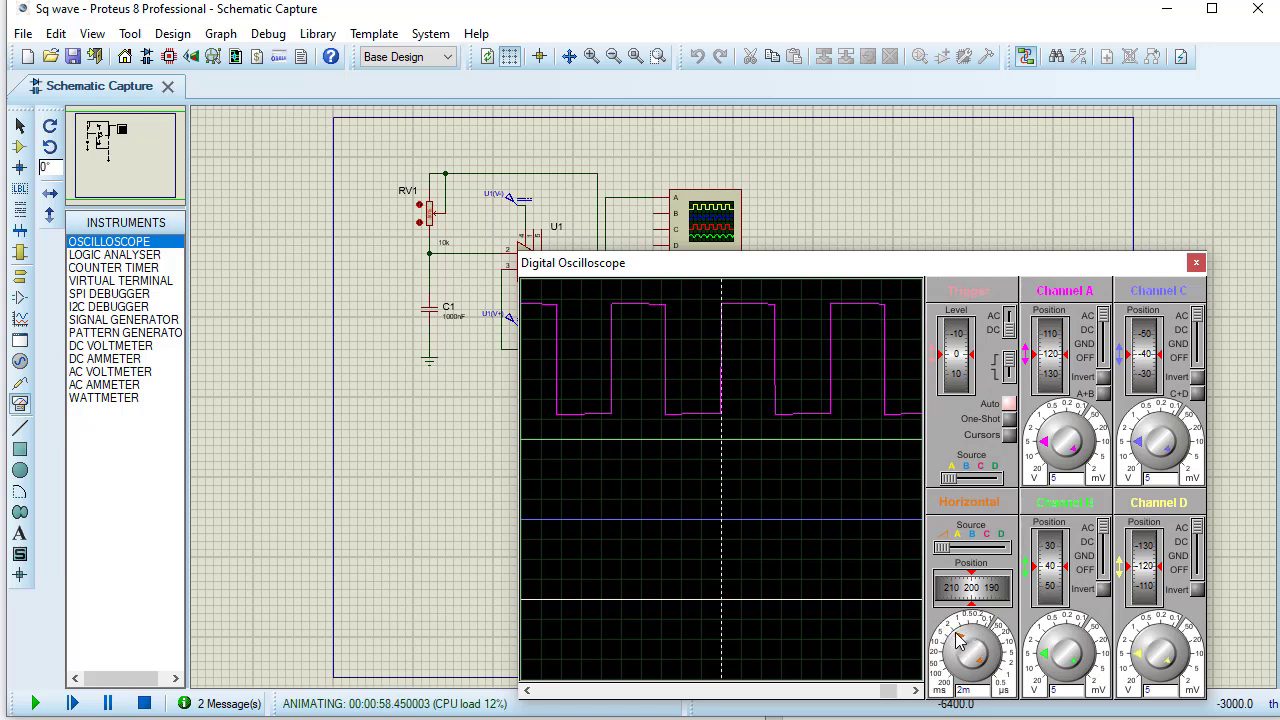
left_click(957, 644)
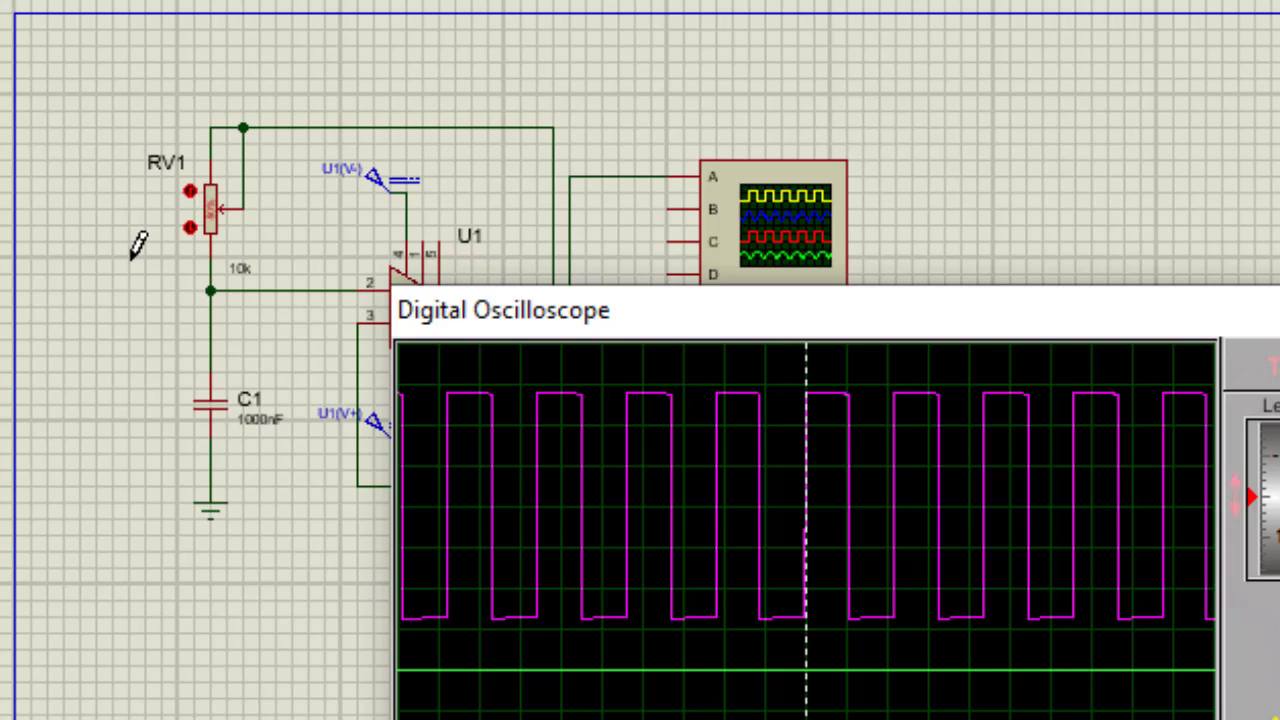
Step: Raise RV1's resistance five steps to lengthen the square wave's period
left_click(190, 191)
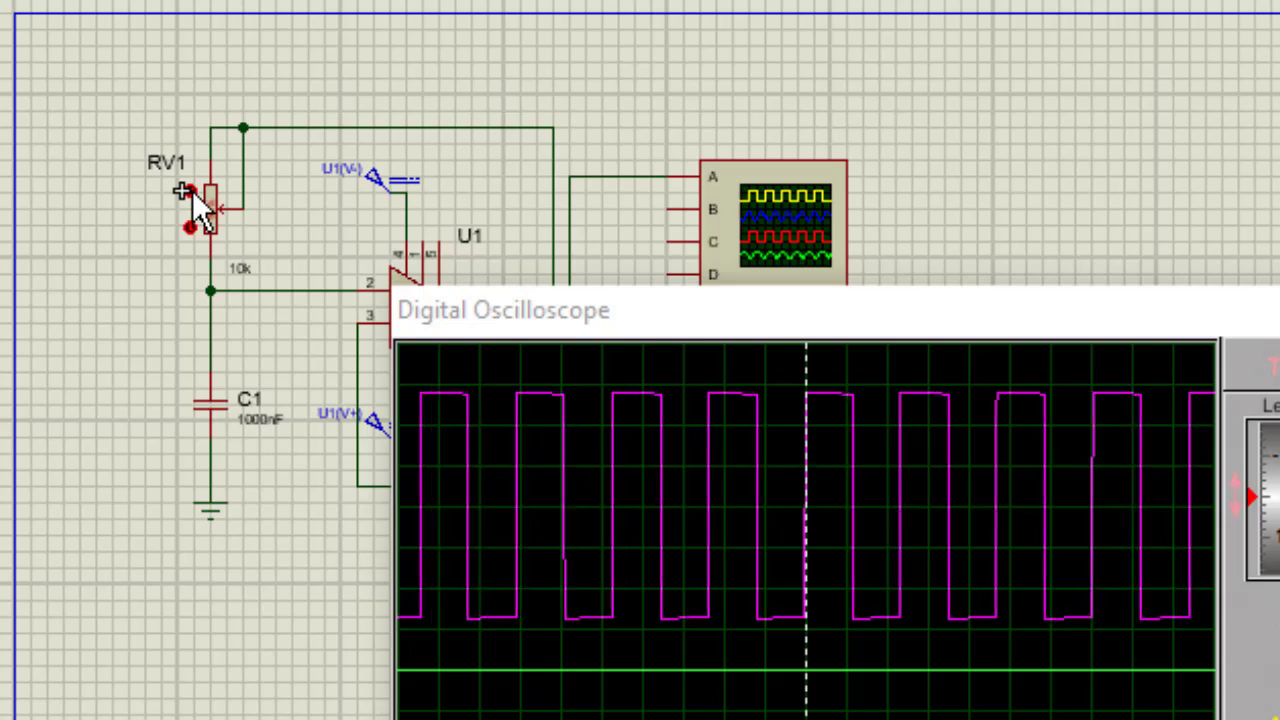
left_click(190, 191)
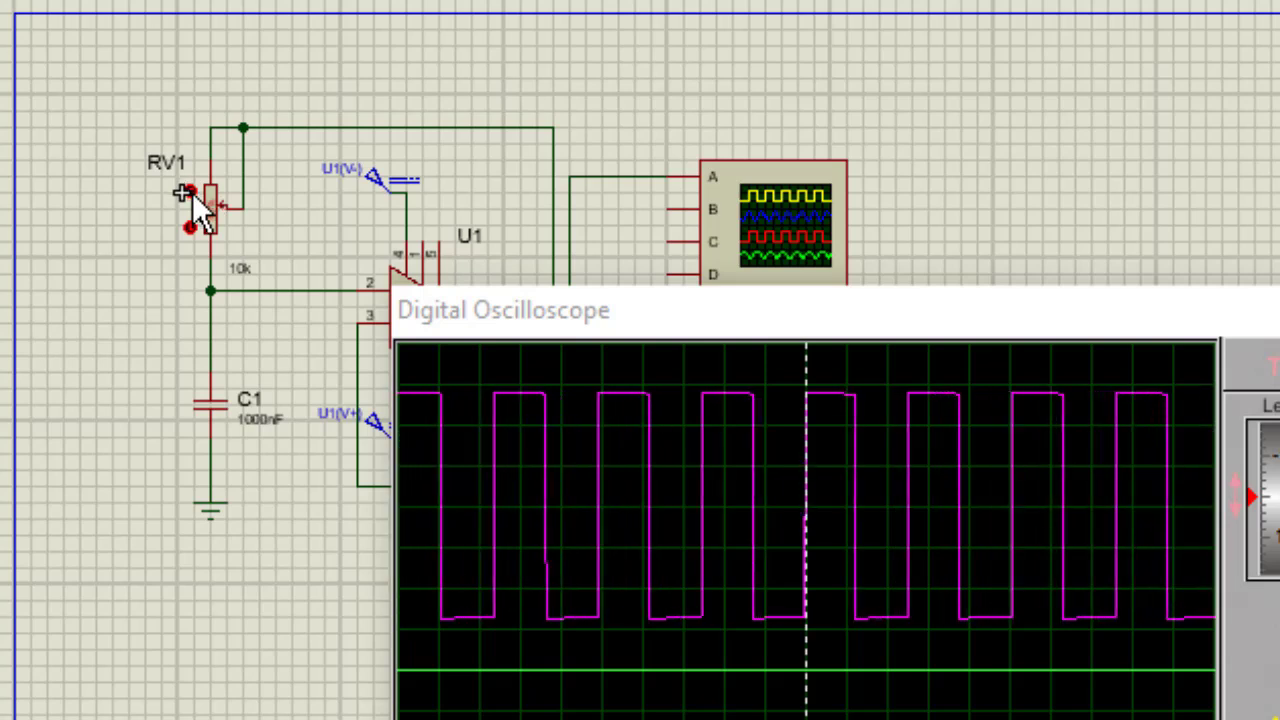
left_click(192, 192)
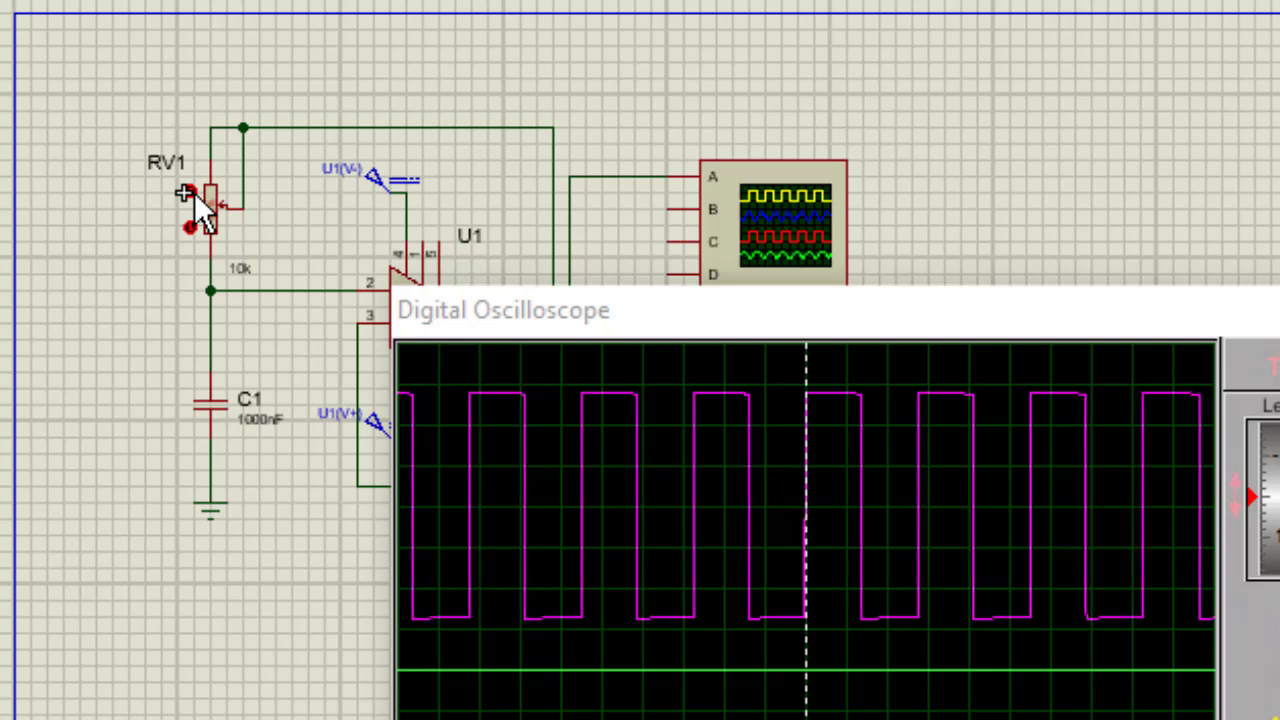
left_click(191, 191)
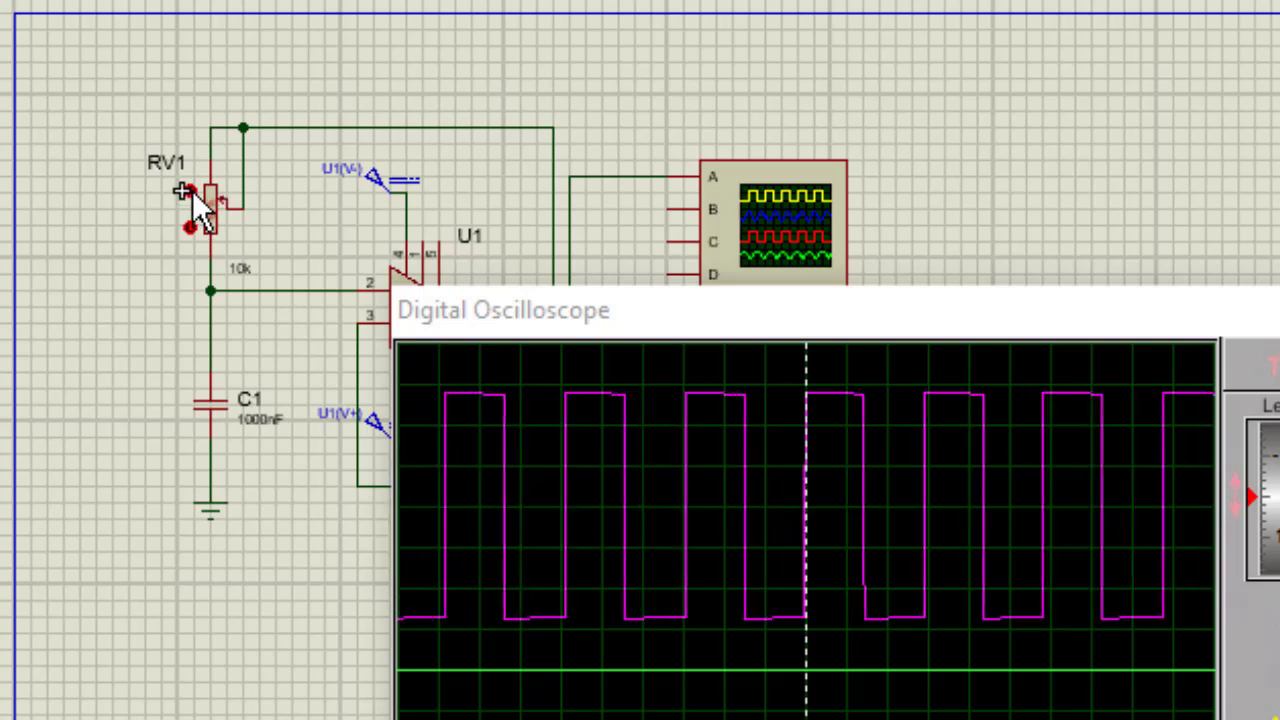
left_click(191, 191)
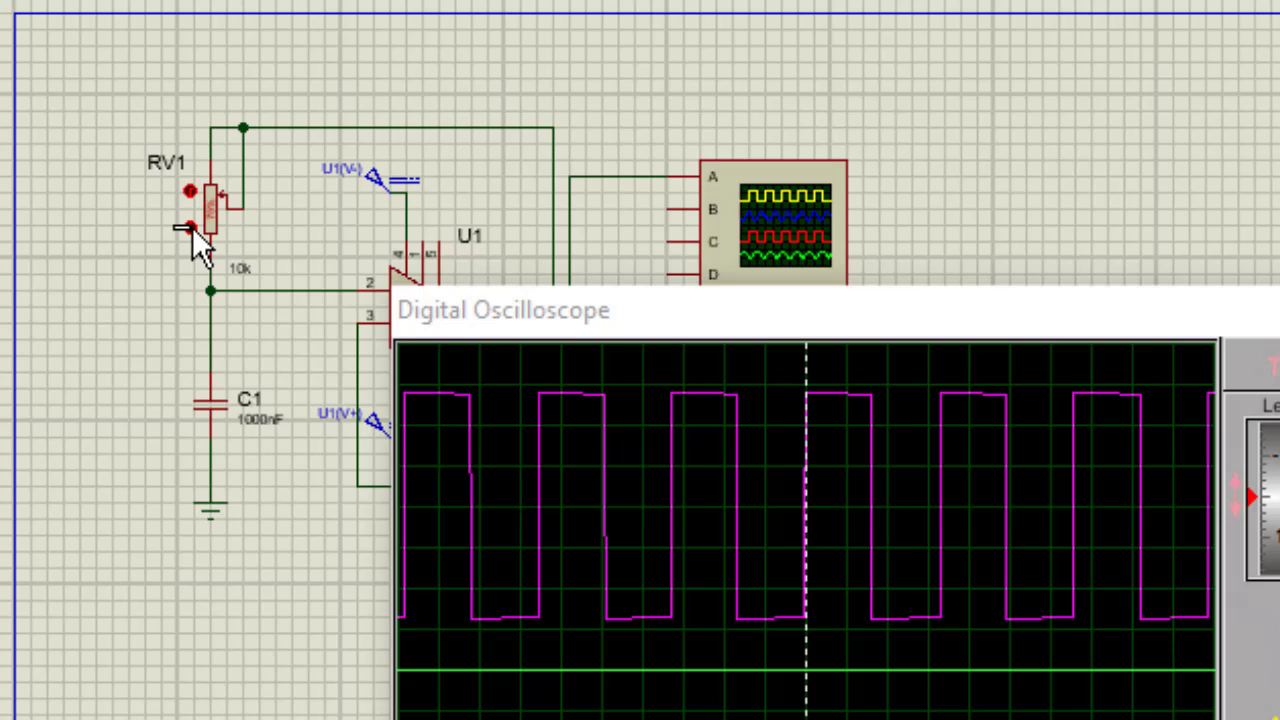
Step: Lower RV1's resistance again to shorten the square wave's period
left_click(192, 227)
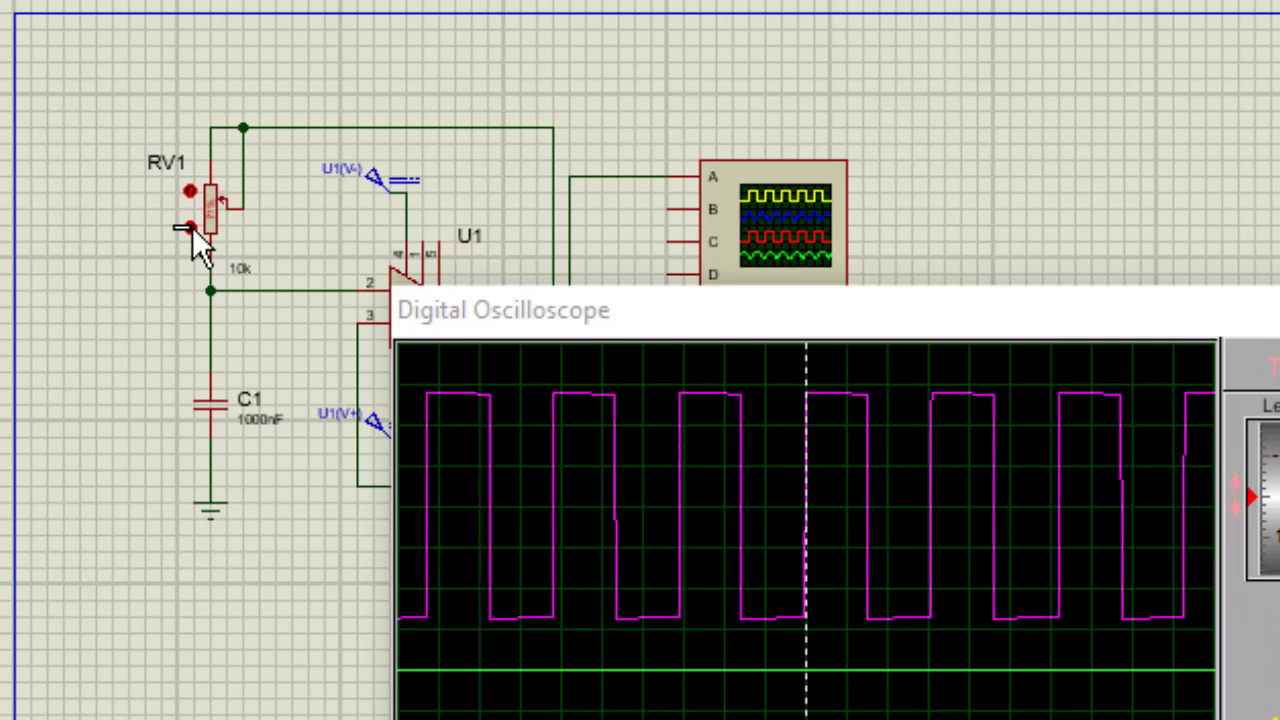
left_click(192, 227)
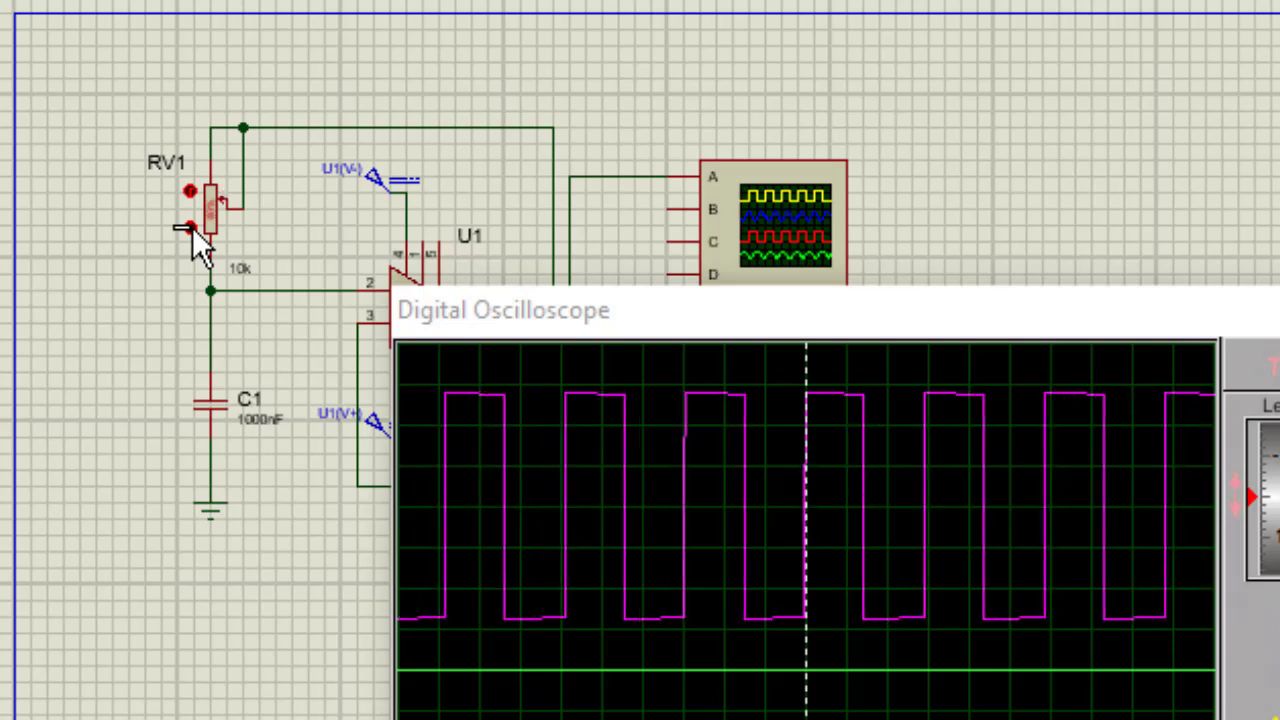
left_click(192, 227)
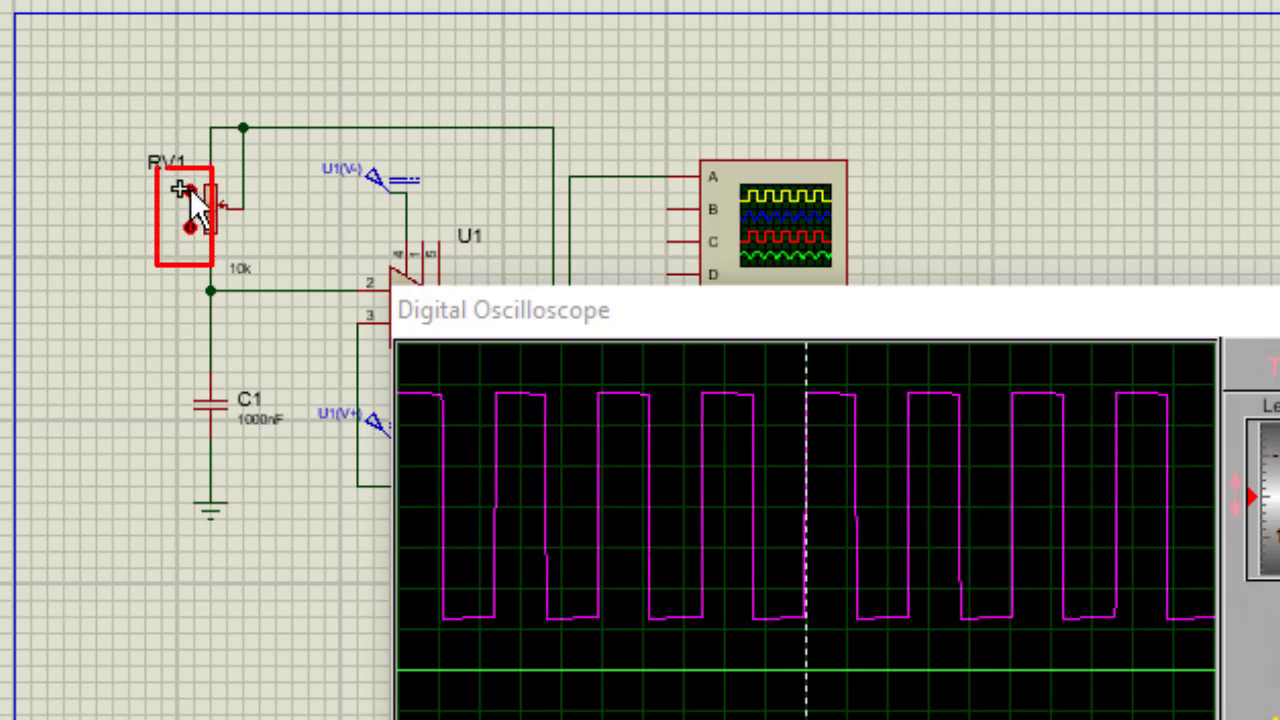
left_click(192, 228)
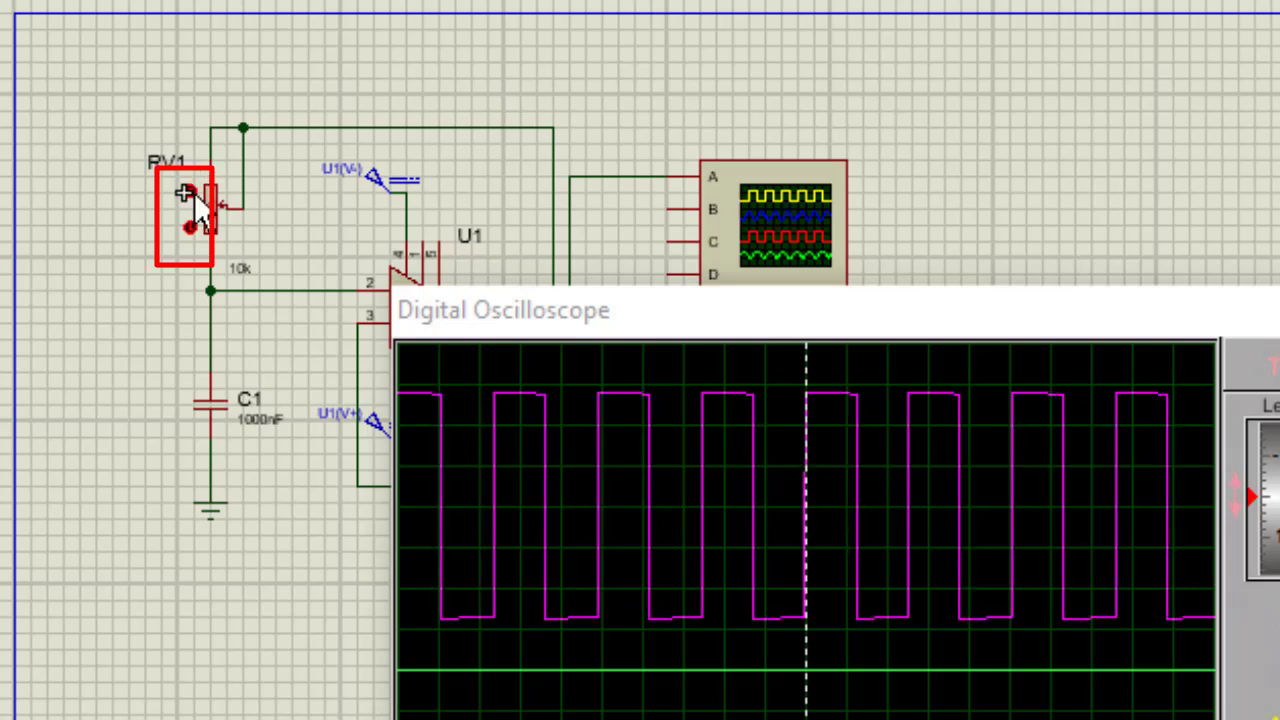
left_click(194, 192)
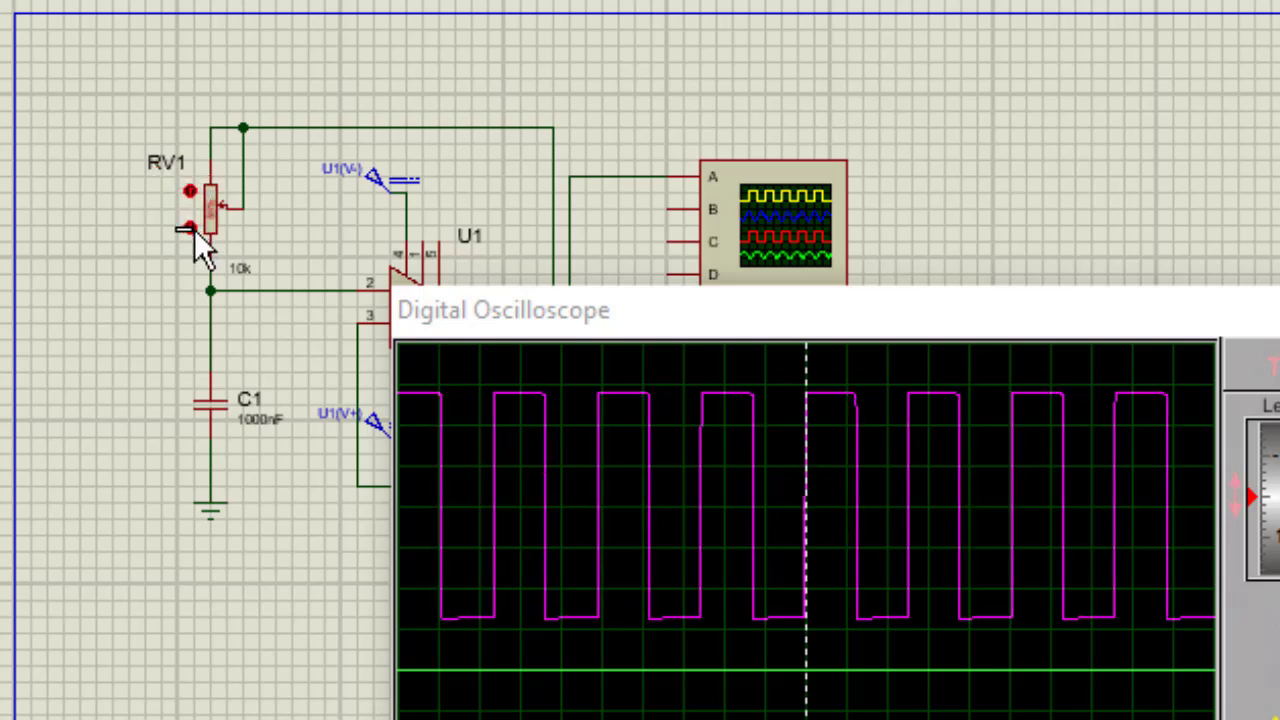